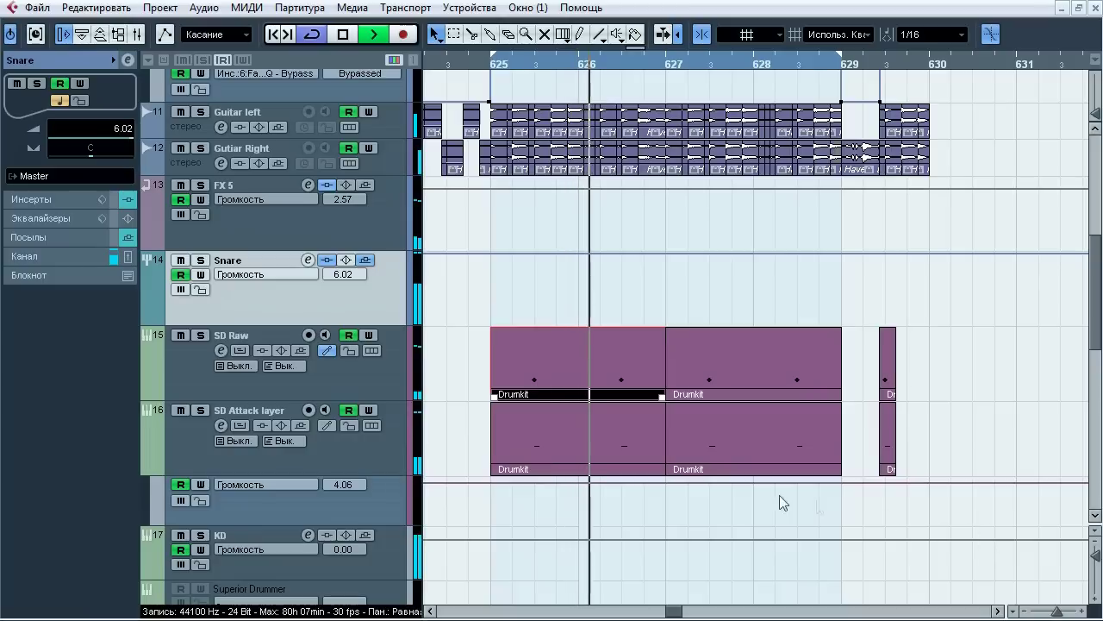
# Step: Solo the Snare group, compare its sound with inserts bypassed and active, and end by unsoloing it and stopping playback
pyautogui.click(206, 261)
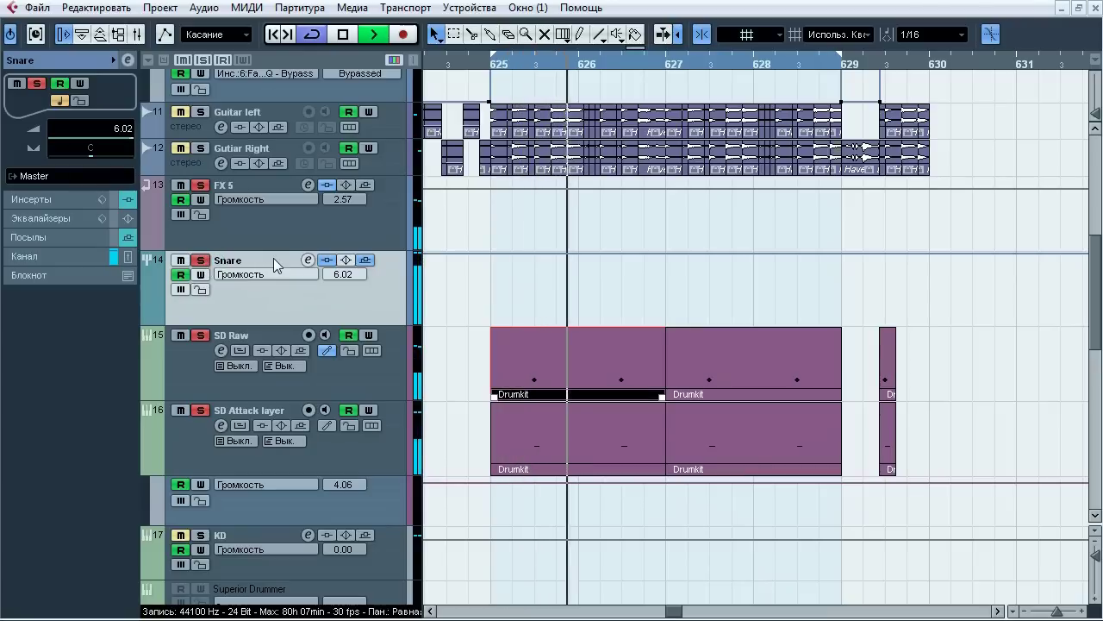
pyautogui.click(330, 261)
pyautogui.click(328, 260)
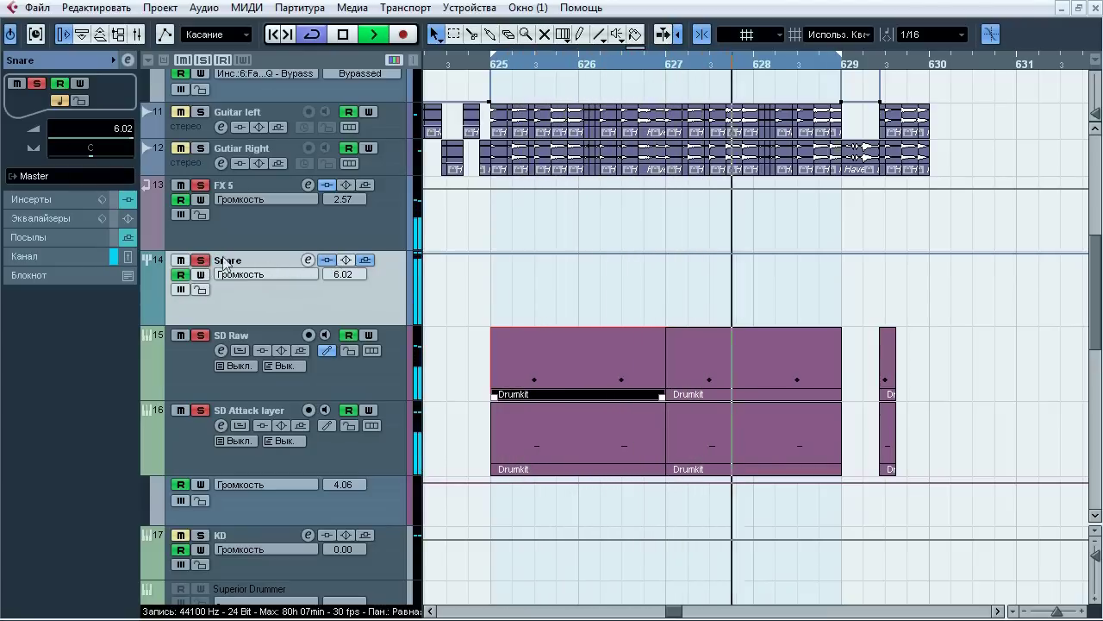
pyautogui.press('s')
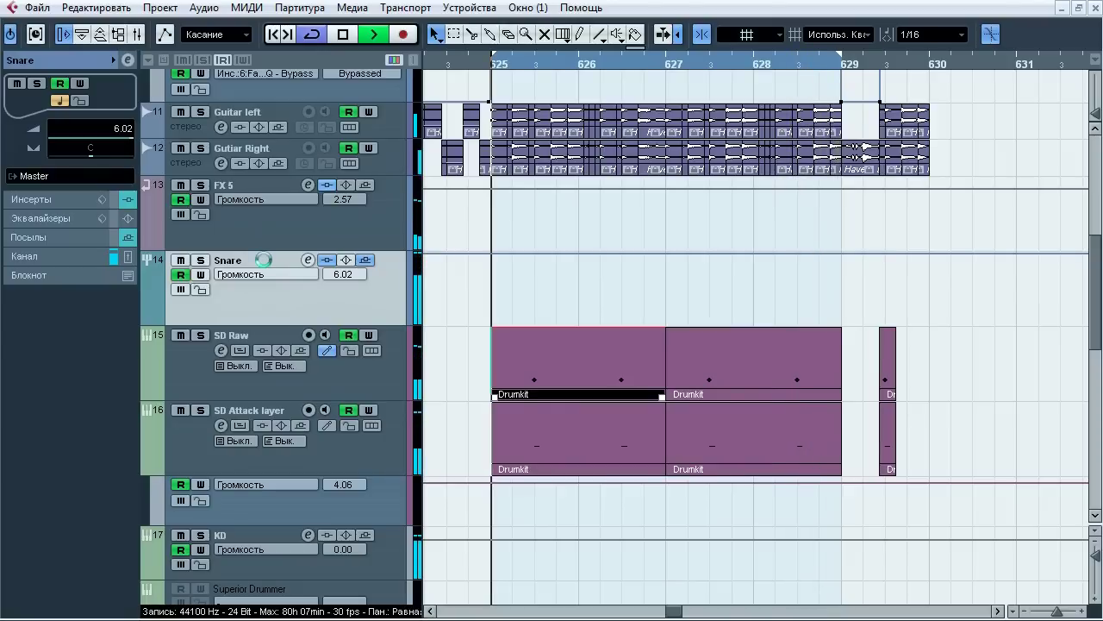
pyautogui.press('space')
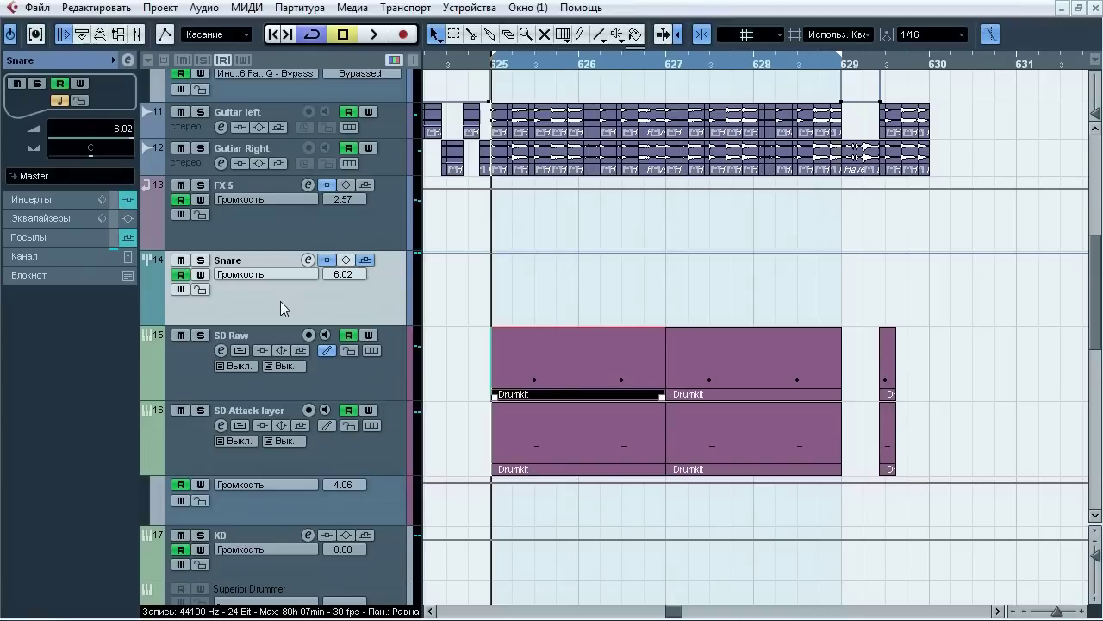
# Step: Review the track settings and insert slots of the SD Raw and SD Attack layer tracks
pyautogui.click(200, 372)
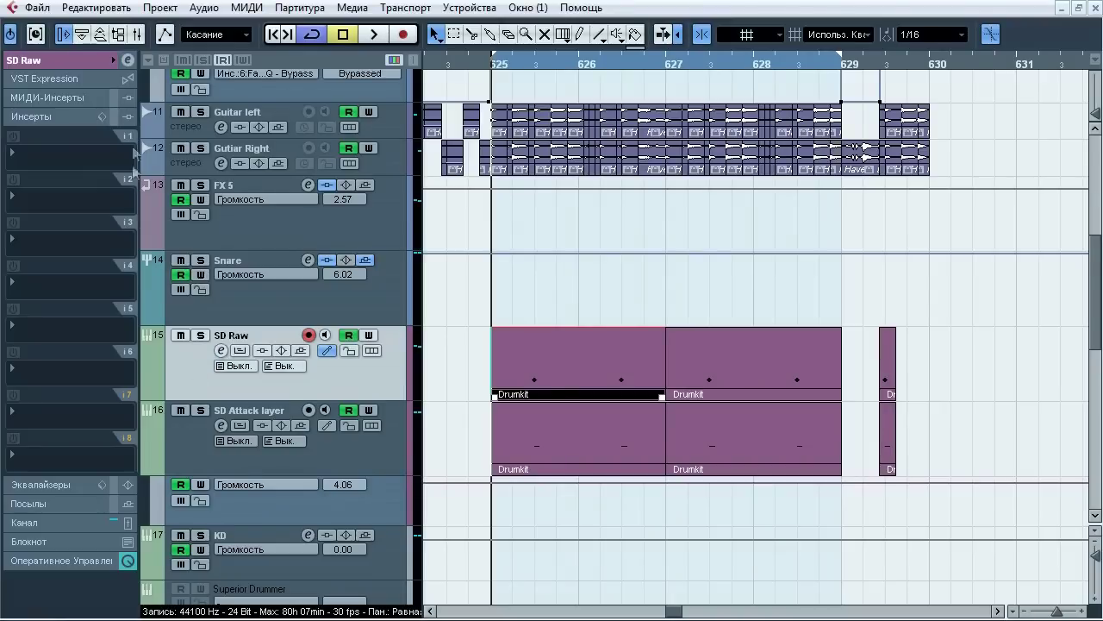
pyautogui.click(80, 63)
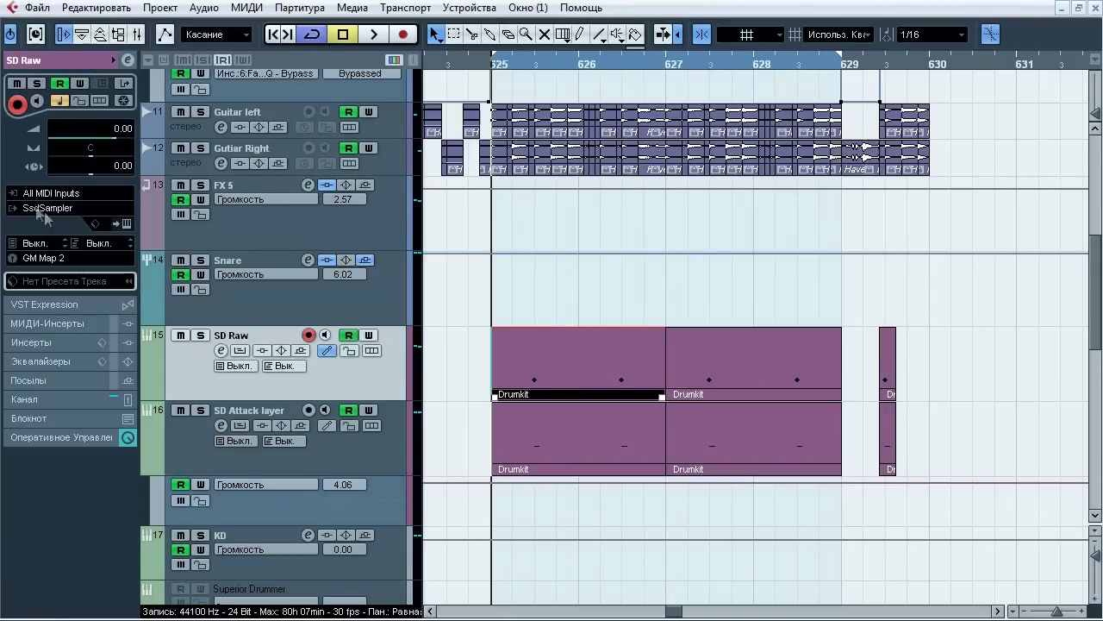
pyautogui.keyDown('ctrl'); pyautogui.click(200, 436); pyautogui.keyUp('ctrl')
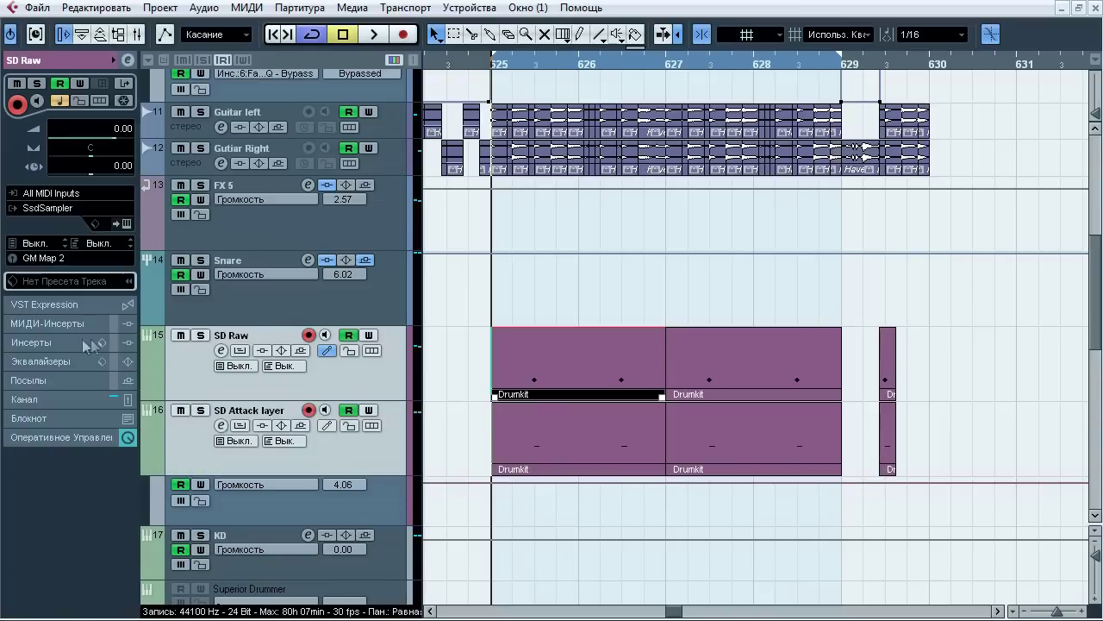
pyautogui.click(54, 337)
pyautogui.click(183, 438)
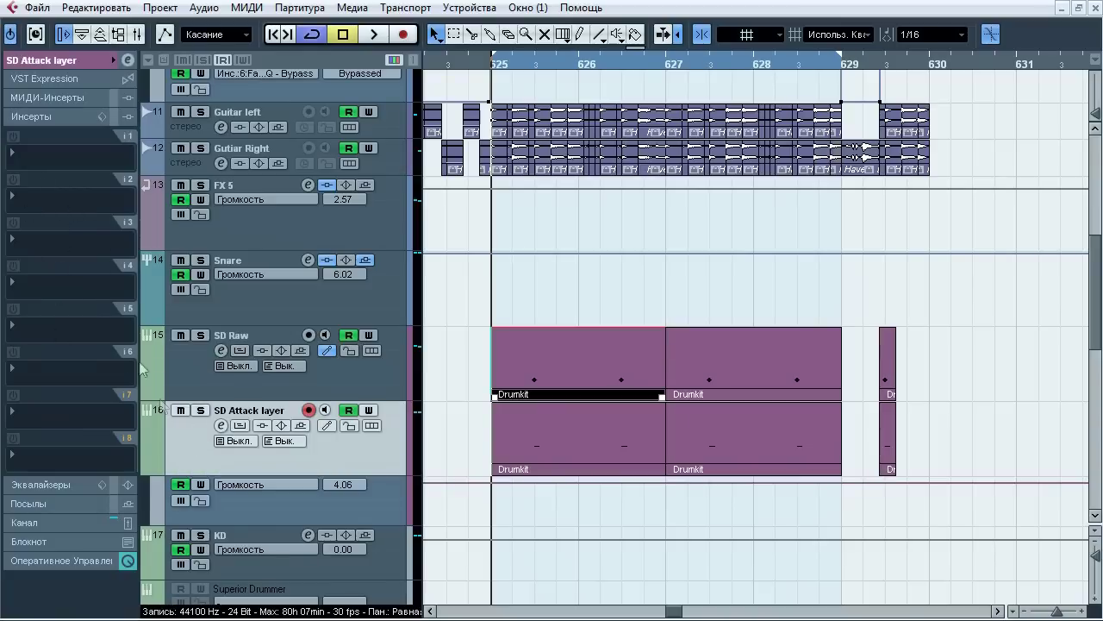
# Step: Solo the Snare group with its inserts and sends bypassed, and toggle the solo on the SD Raw track
pyautogui.click(241, 306)
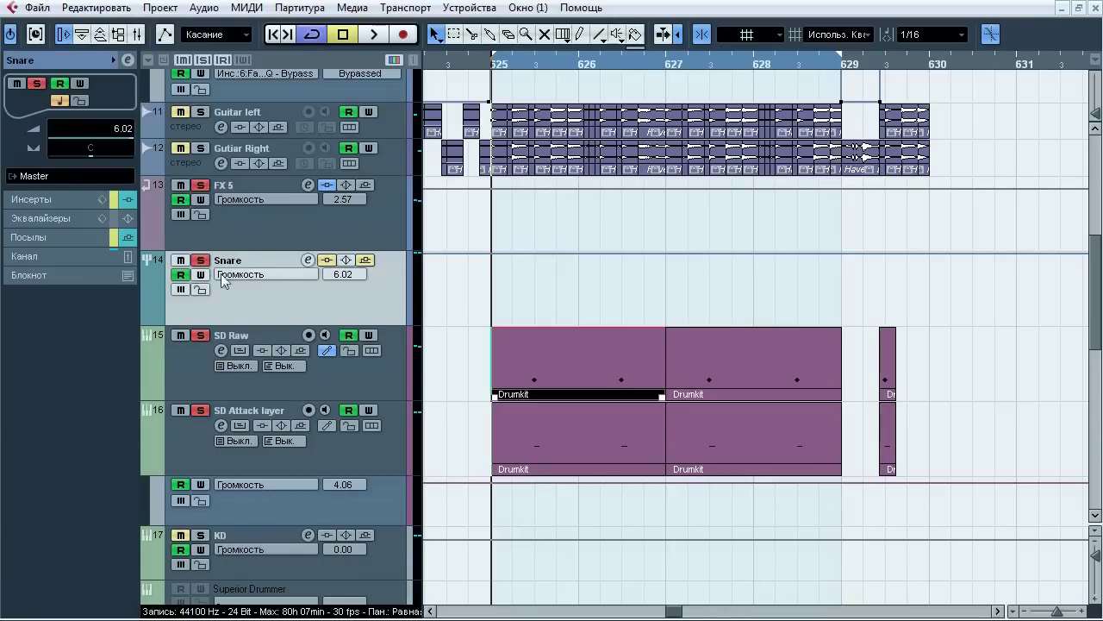
pyautogui.click(203, 336)
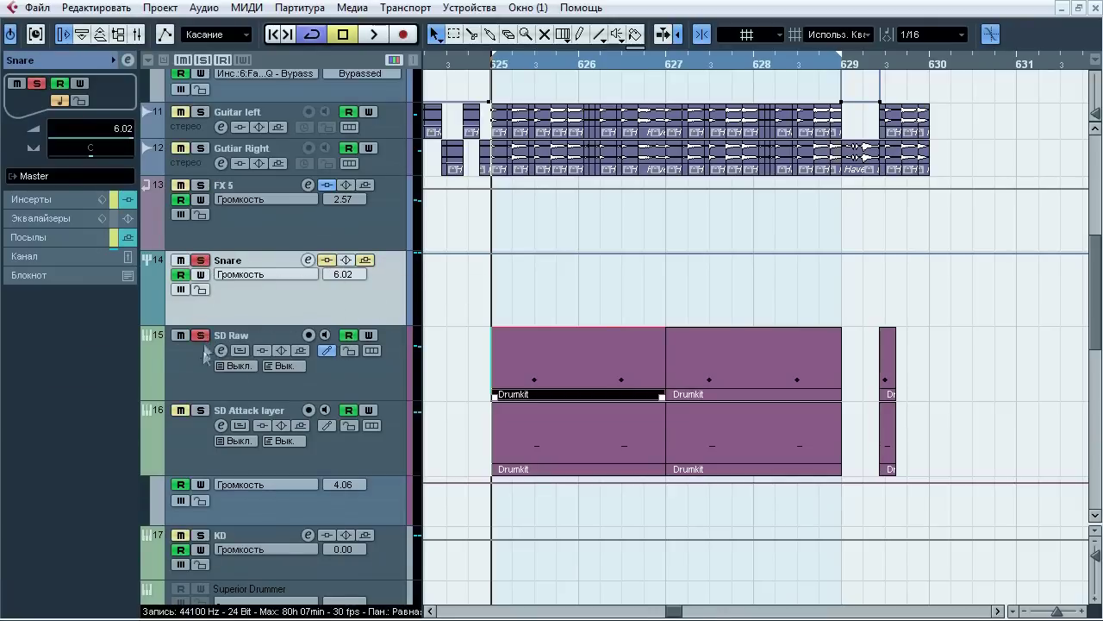
pyautogui.click(204, 338)
# Step: Open the SD Raw track's drum instrument, check the loaded snare and its microphone mixer levels, and close it
pyautogui.click(125, 224)
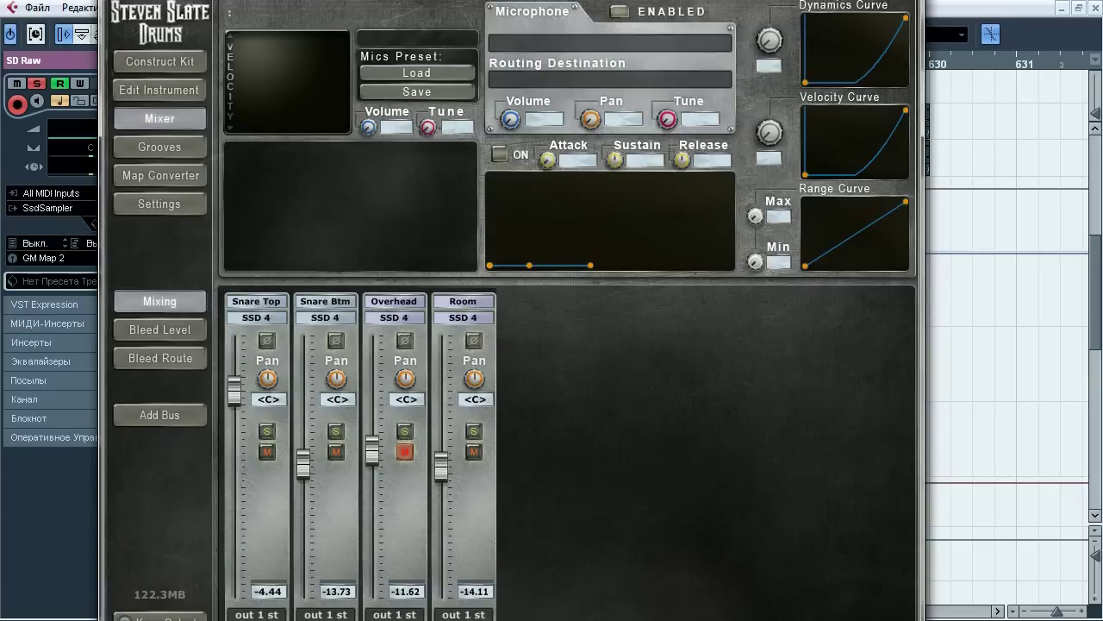
pyautogui.click(169, 65)
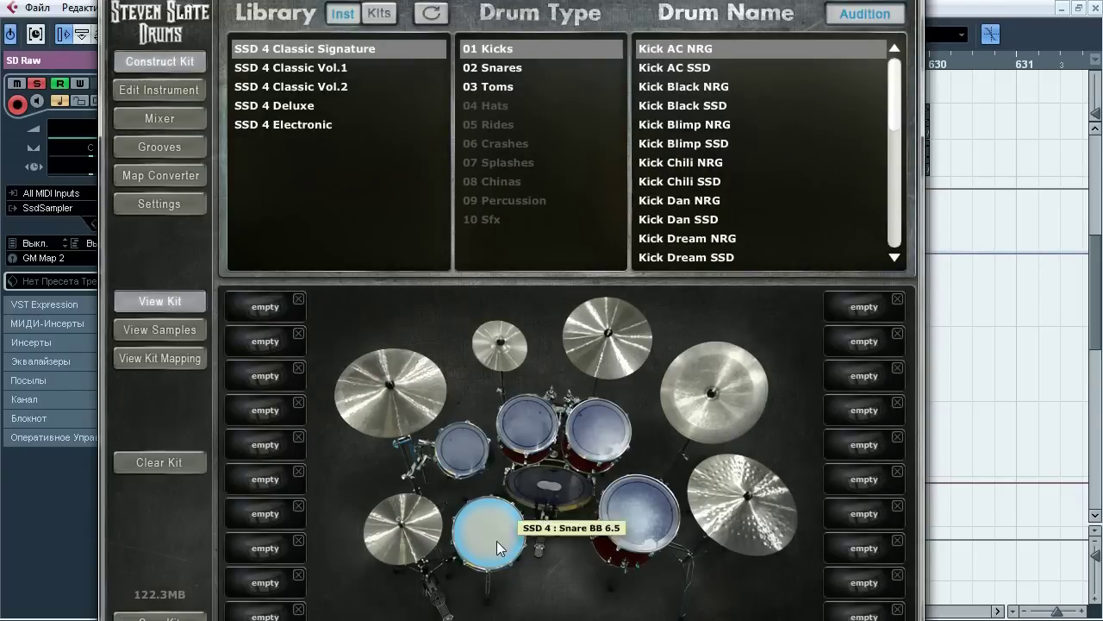
pyautogui.click(176, 118)
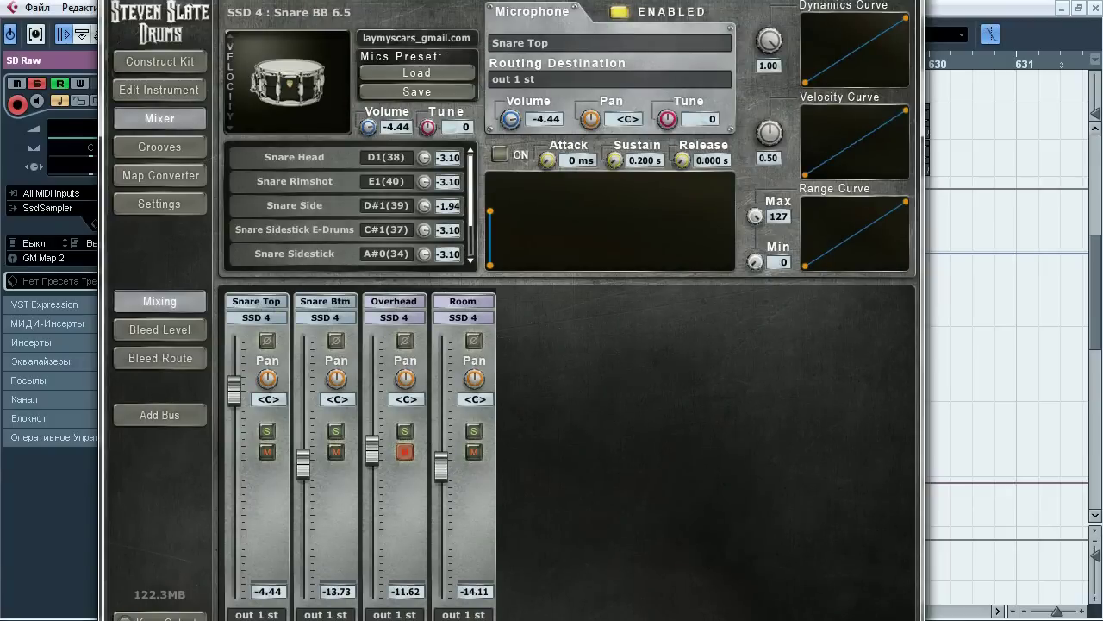
pyautogui.press('Escape')
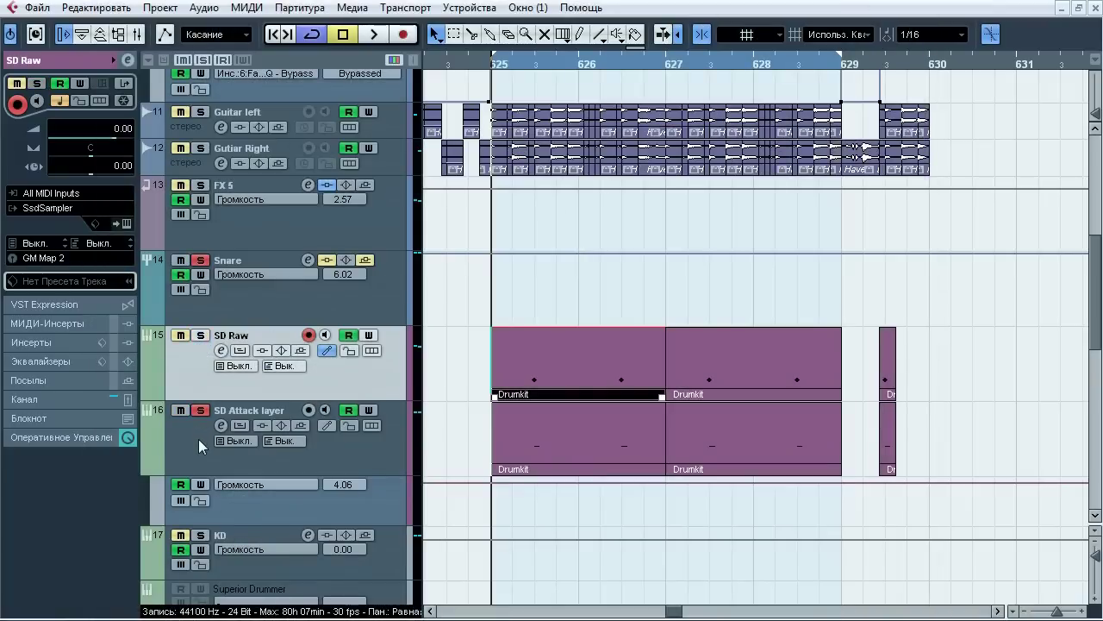
# Step: Open the SD Attack layer track's drum instrument and examine its loaded snare and microphone mixer settings
pyautogui.click(199, 445)
pyautogui.click(127, 223)
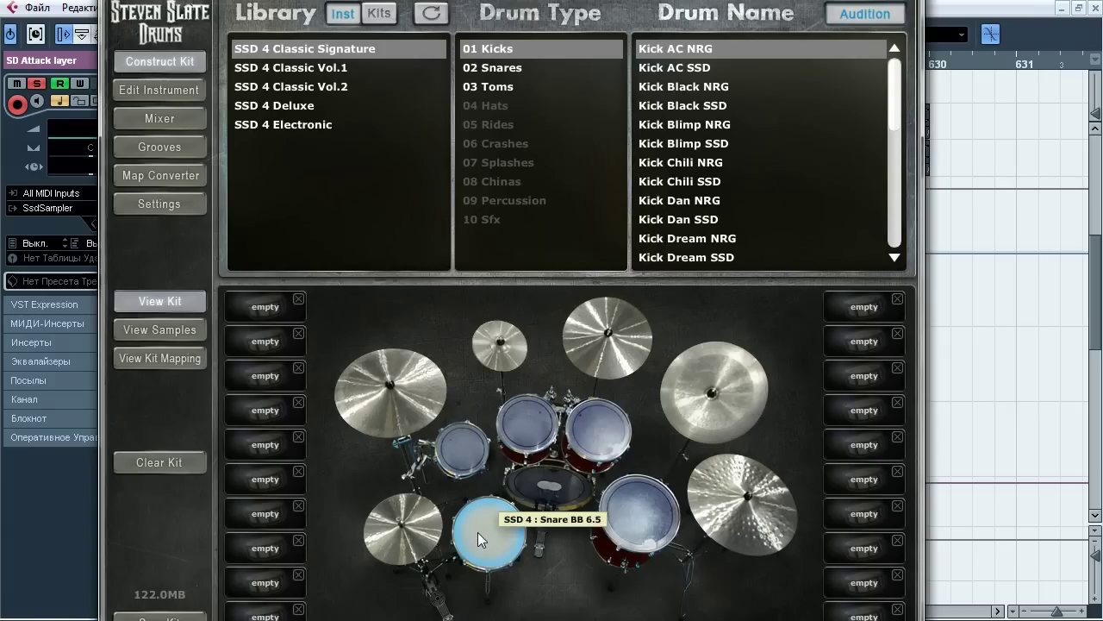
pyautogui.click(181, 125)
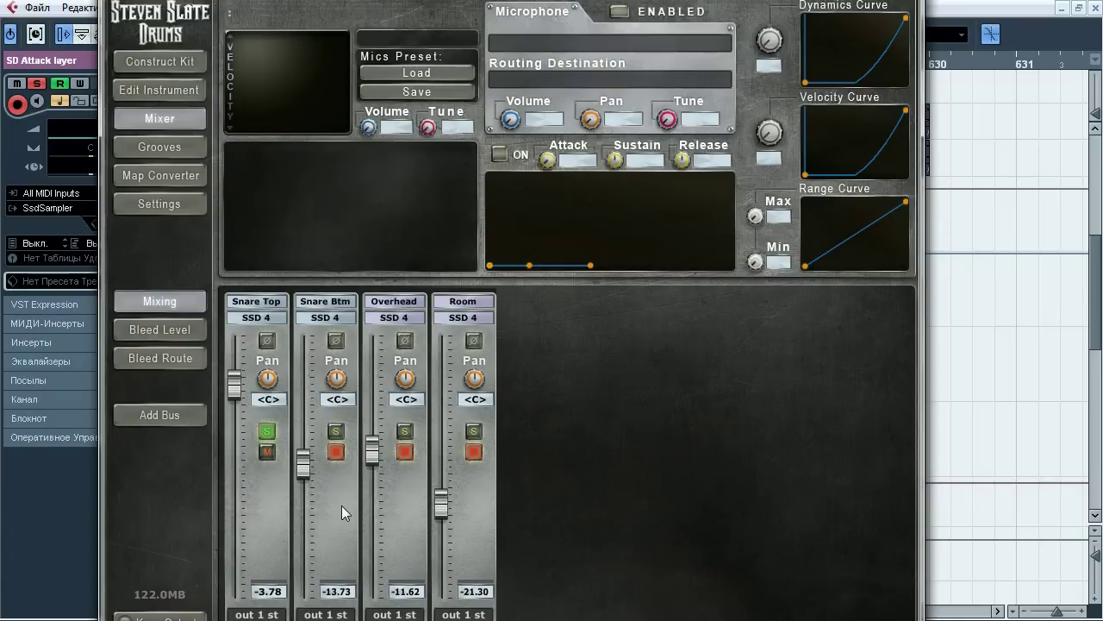
pyautogui.click(269, 500)
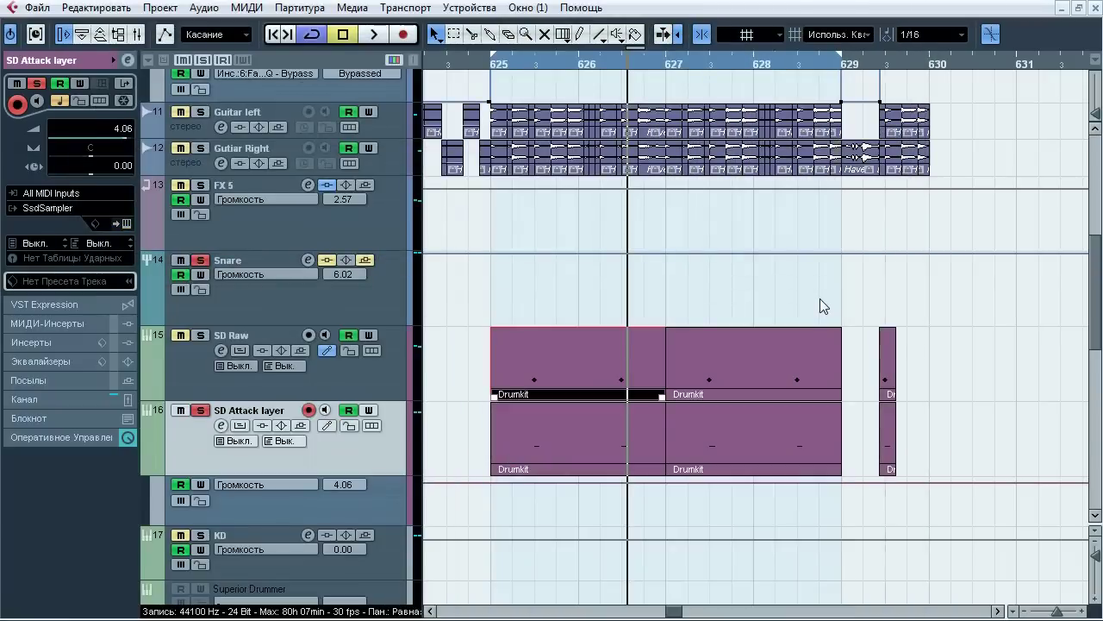
# Step: Solo SD Raw without the SD Attack layer and play the loop from just after bar 625
pyautogui.click(200, 335)
pyautogui.click(200, 410)
pyautogui.click(514, 78)
pyautogui.press('space')
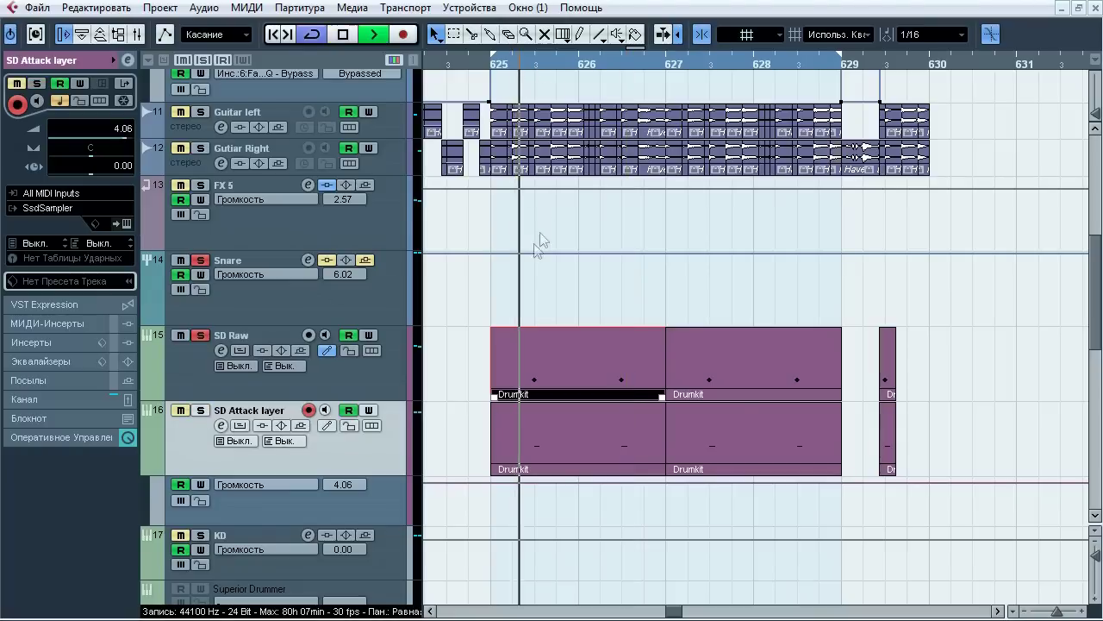
# Step: Compare the snare with and without the SD Attack layer during playback, leave the layer soloed, and stop playback
pyautogui.click(200, 410)
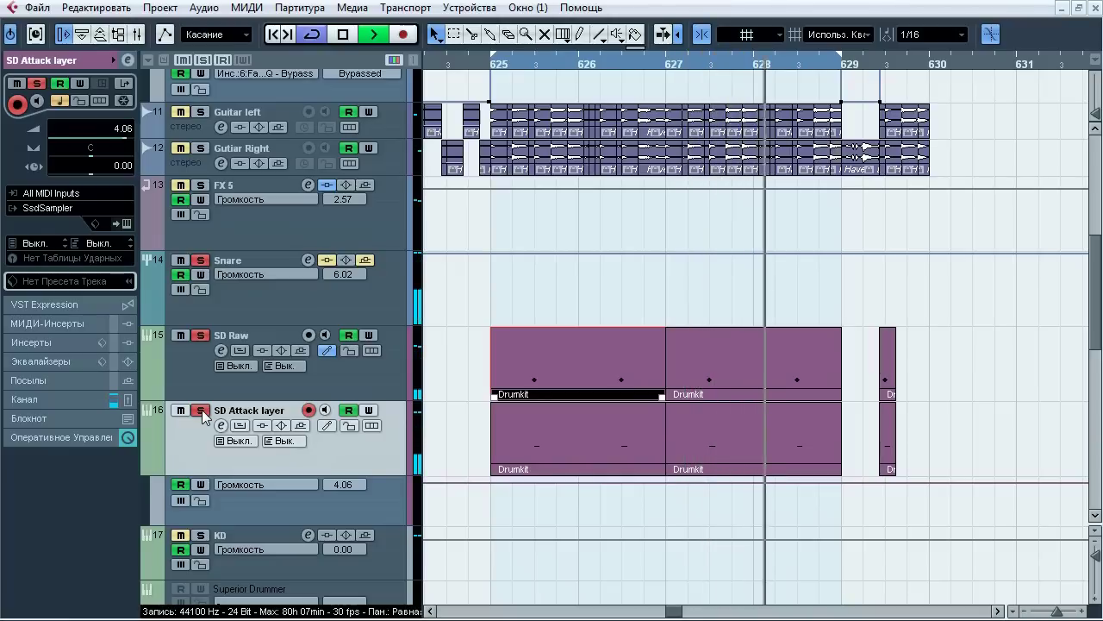
pyautogui.click(200, 411)
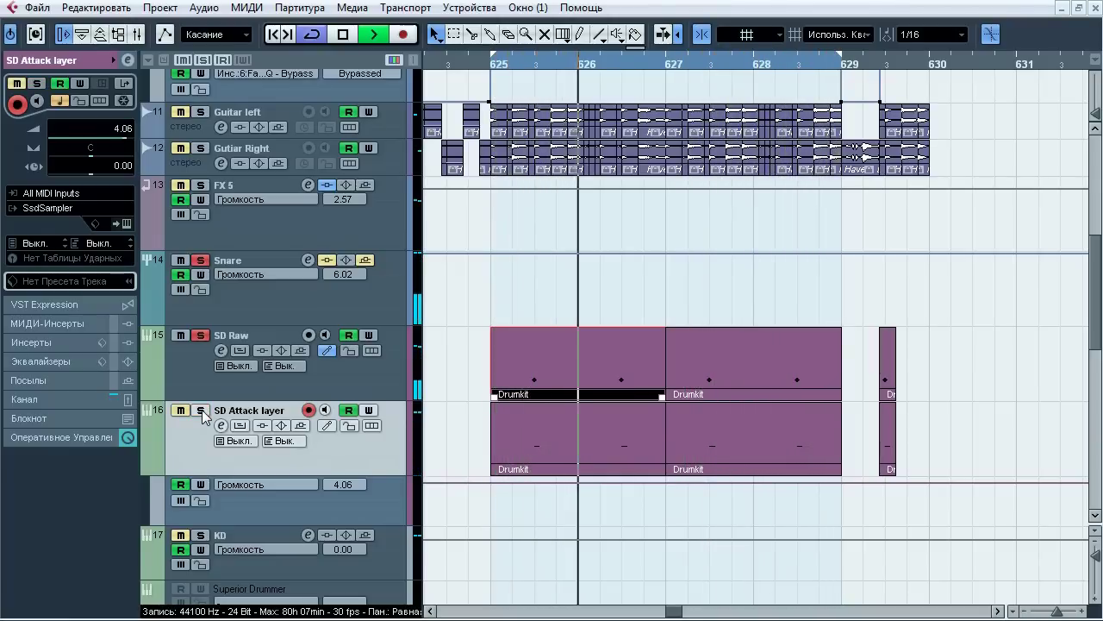
pyautogui.click(200, 410)
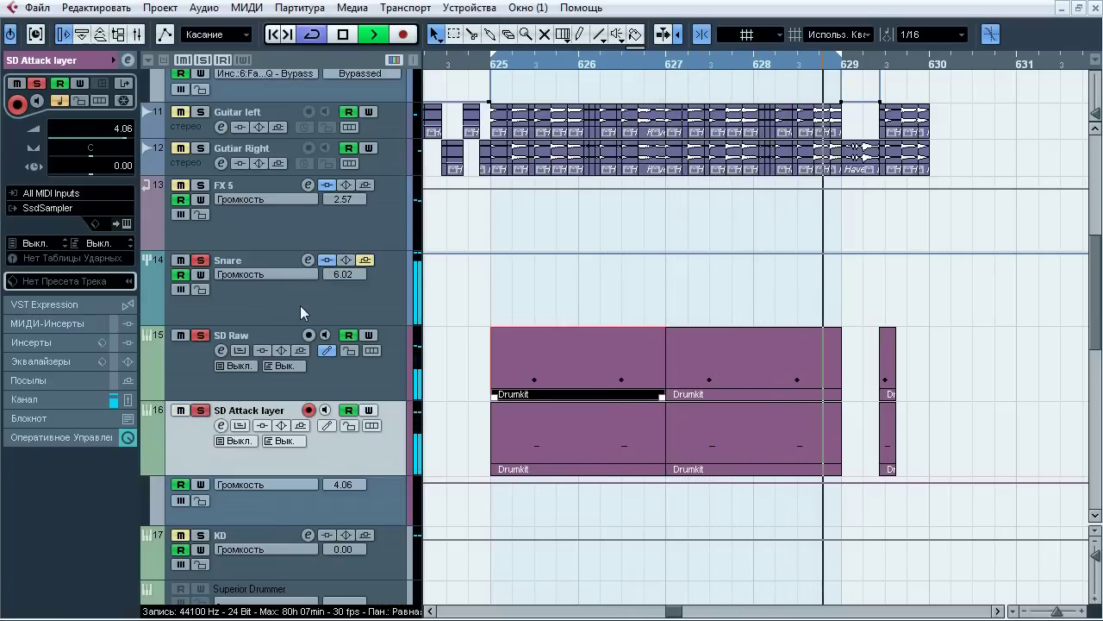
pyautogui.click(204, 411)
pyautogui.click(201, 411)
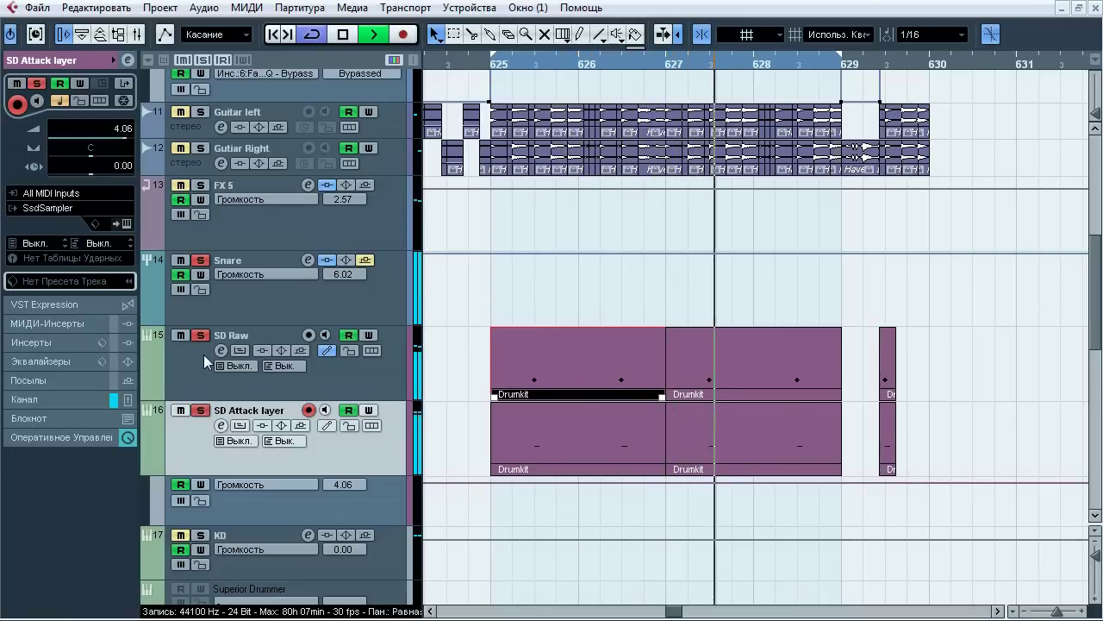
pyautogui.press('space')
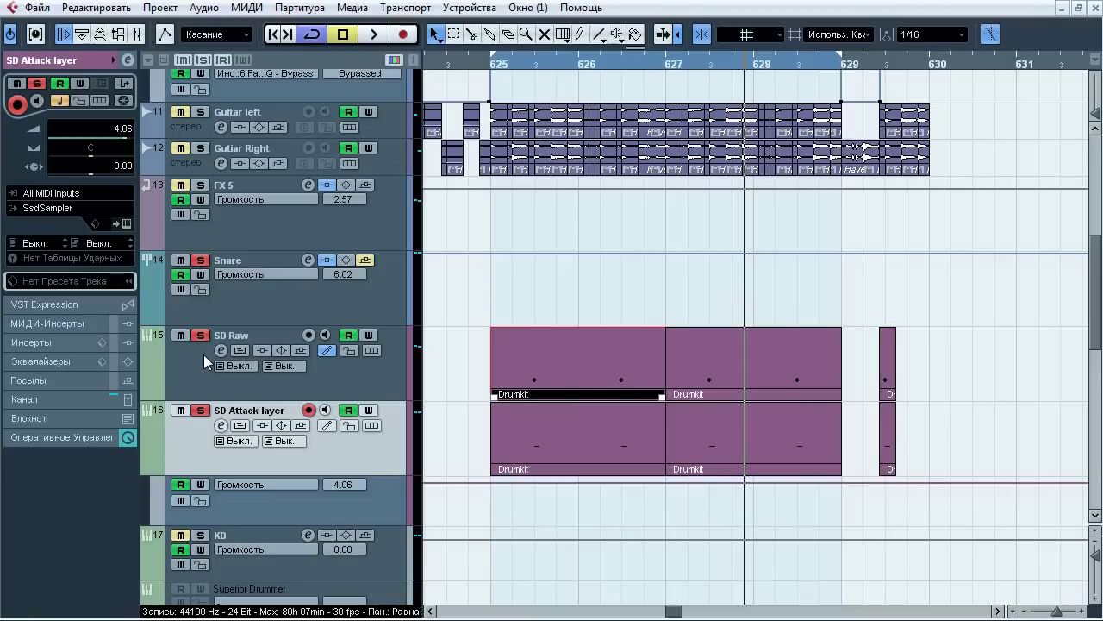
# Step: Bypass the Snare group's inserts and select the SD Raw and SD Attack layer tracks together
pyautogui.click(328, 260)
pyautogui.click(207, 371)
pyautogui.keyDown('ctrl'); pyautogui.click(194, 442); pyautogui.keyUp('ctrl')
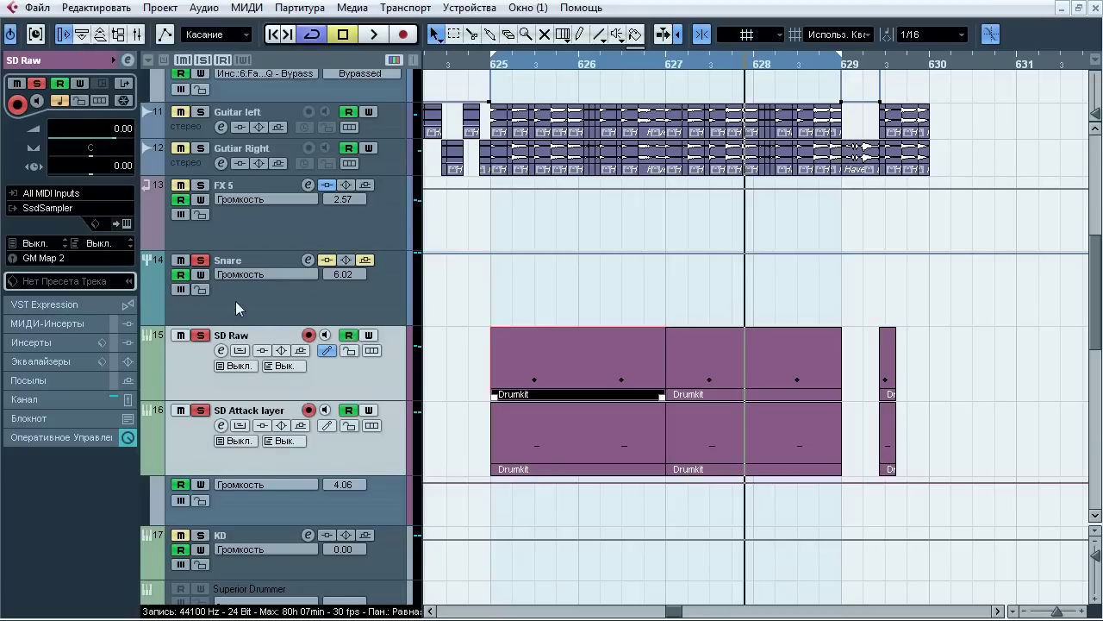
# Step: Open the iZotope Ozone 5 Exciter from the Snare group's first insert slot and move its window fully into view
pyautogui.click(237, 303)
pyautogui.click(72, 207)
pyautogui.click(42, 98)
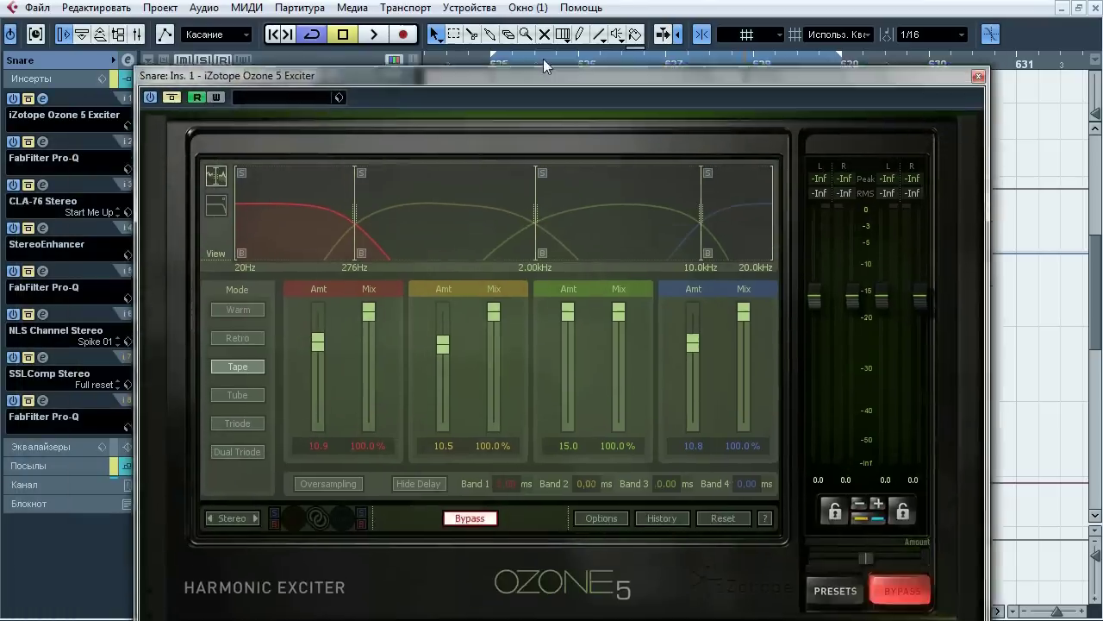
pyautogui.moveTo(544, 66); pyautogui.dragTo(545, 10)
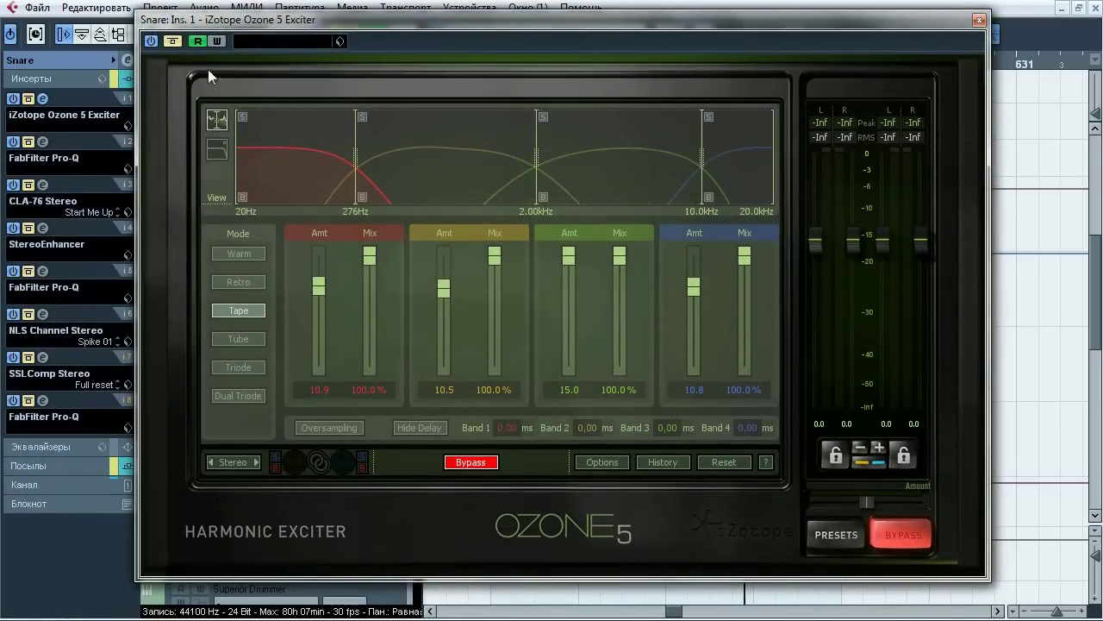
# Step: Compare the snare with the Ozone 5 Exciter bypassed and active during playback, leave it active, and close its window
pyautogui.click(179, 43)
pyautogui.press('space')
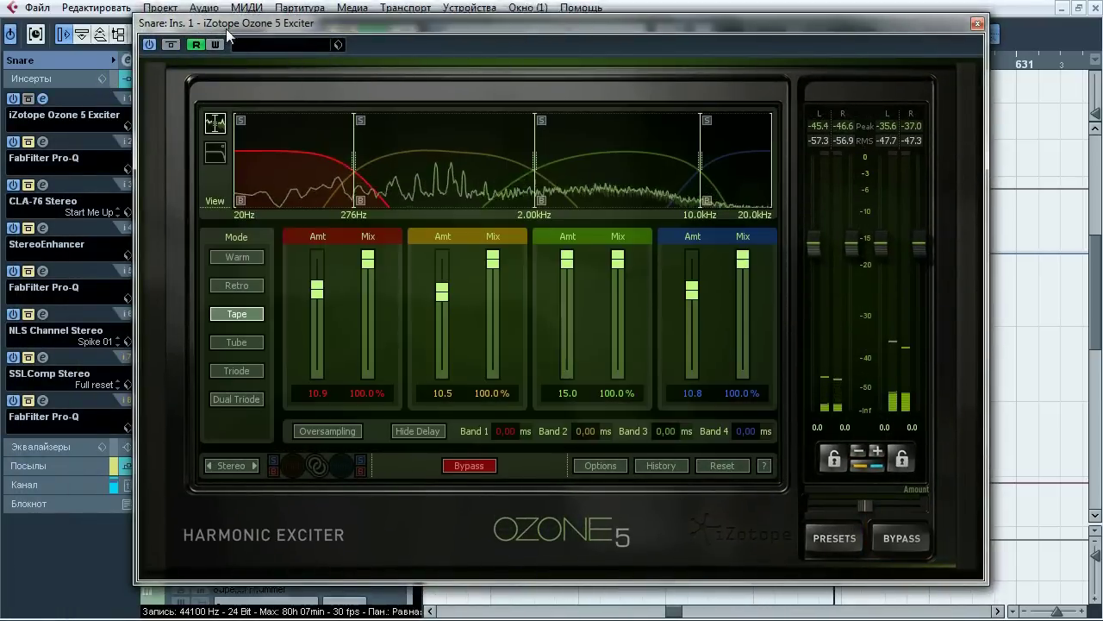
pyautogui.moveTo(199, 19); pyautogui.dragTo(166, 44)
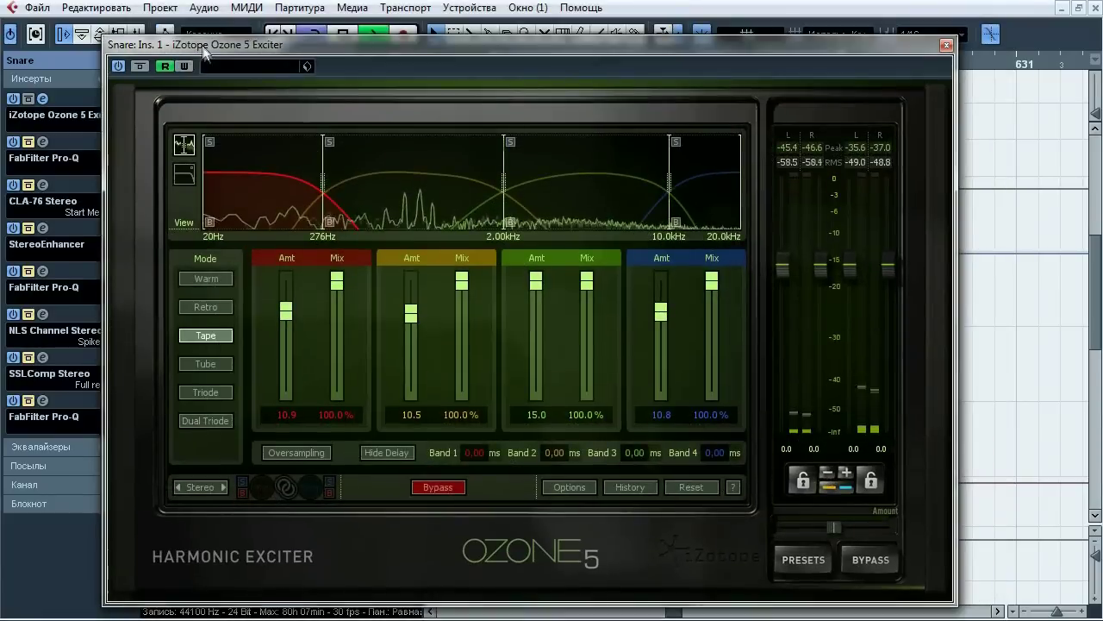
pyautogui.click(143, 68)
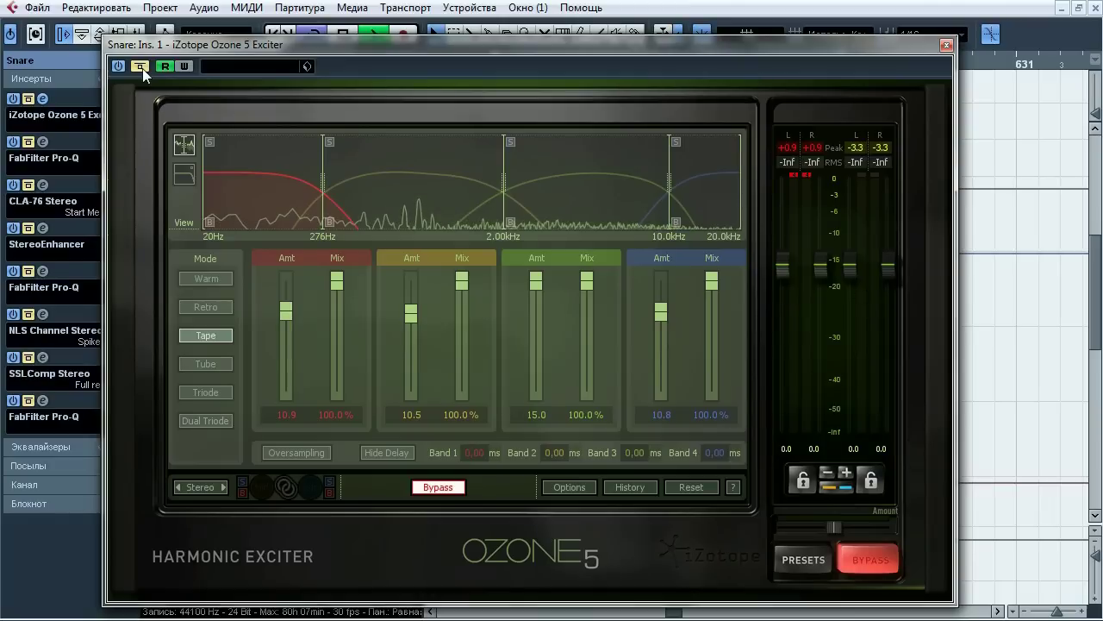
pyautogui.click(139, 66)
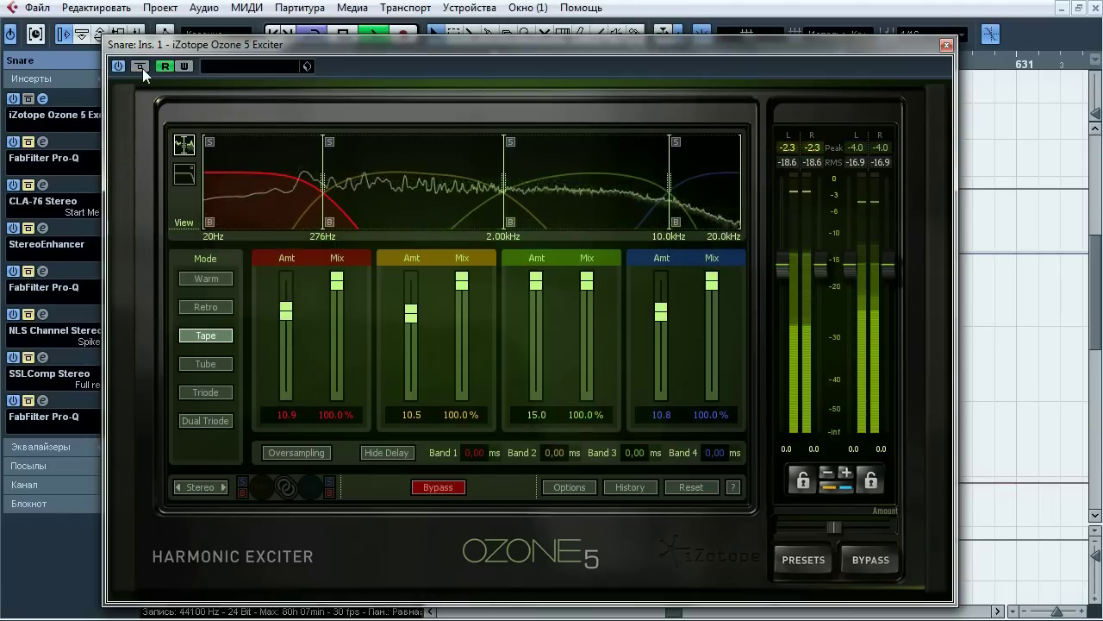
pyautogui.click(140, 67)
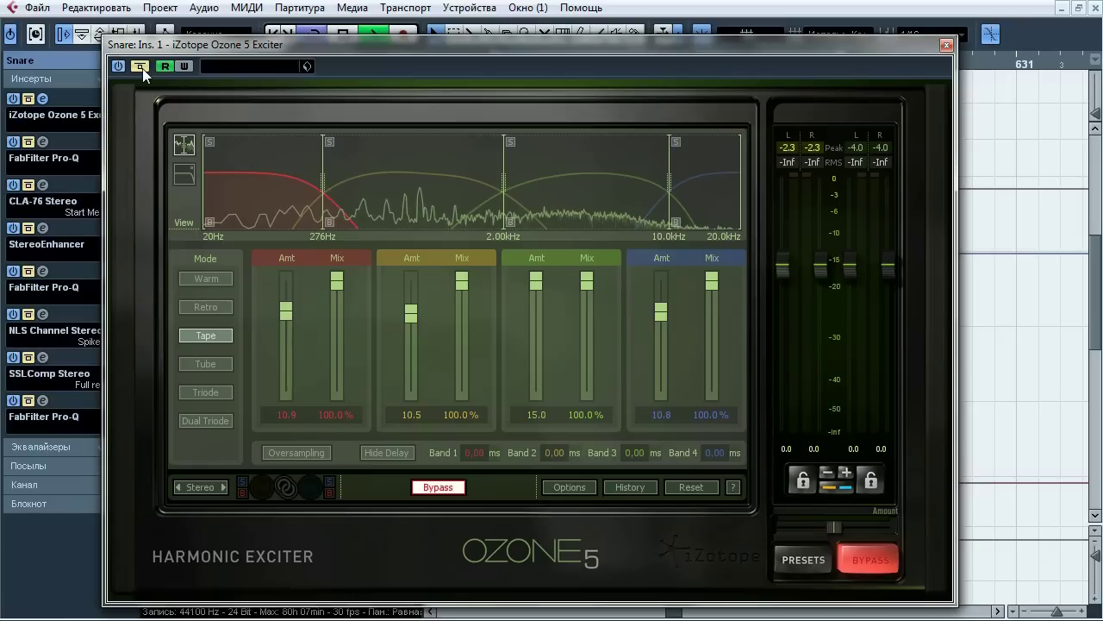
pyautogui.click(143, 68)
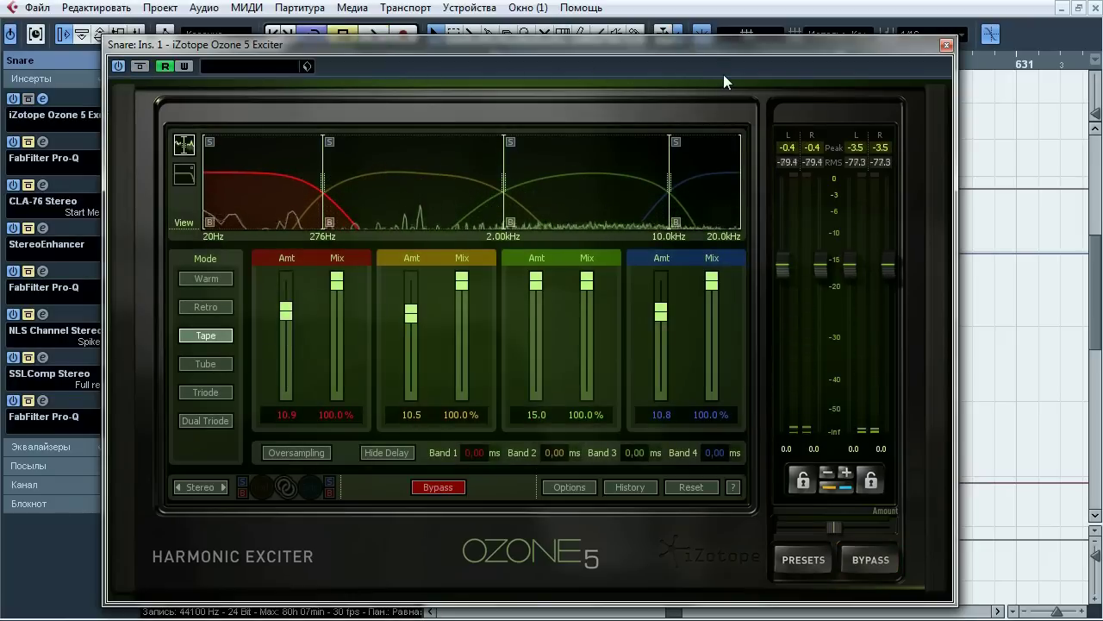
pyautogui.click(945, 46)
# Step: Open the FabFilter Pro-Q in the Snare group's second insert slot, start playback, and take it out of bypass
pyautogui.click(45, 141)
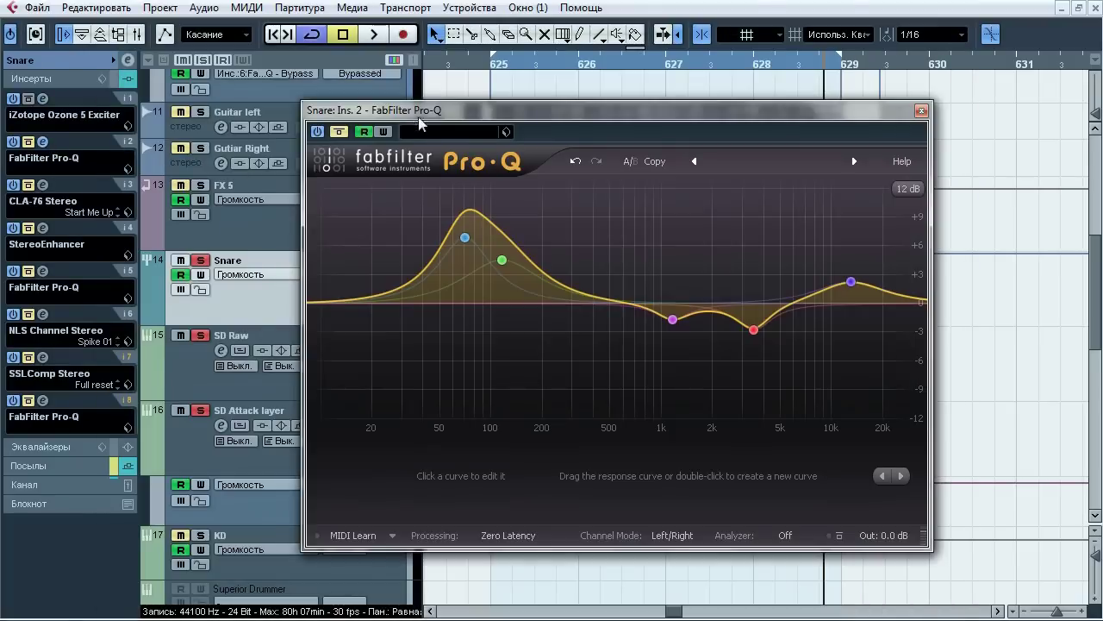
pyautogui.moveTo(422, 119); pyautogui.dragTo(384, 142)
pyautogui.press('space')
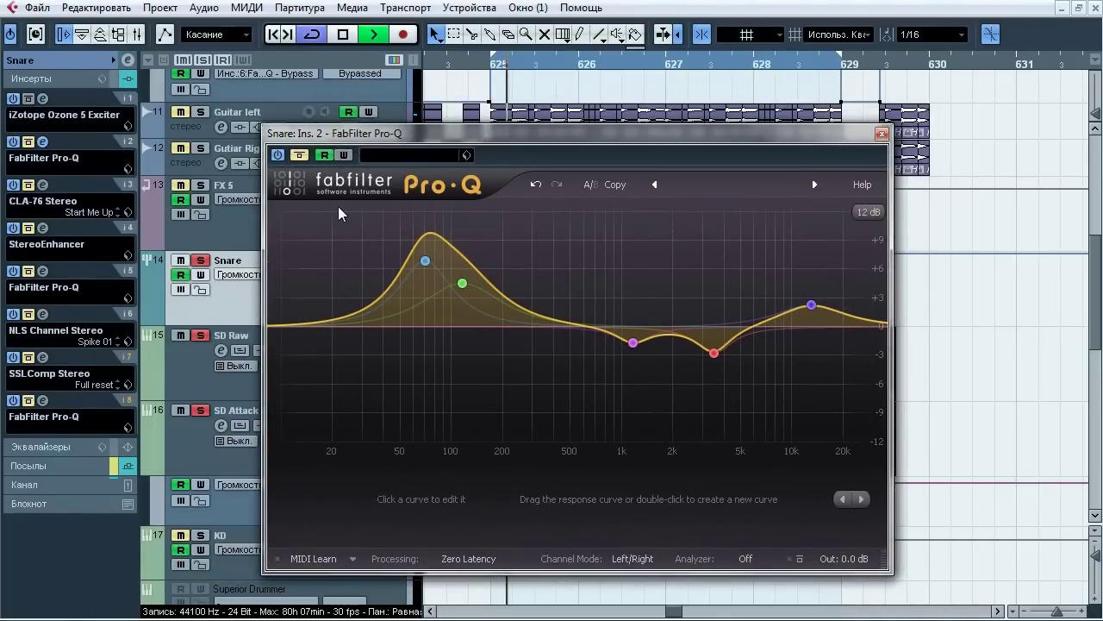
pyautogui.click(302, 156)
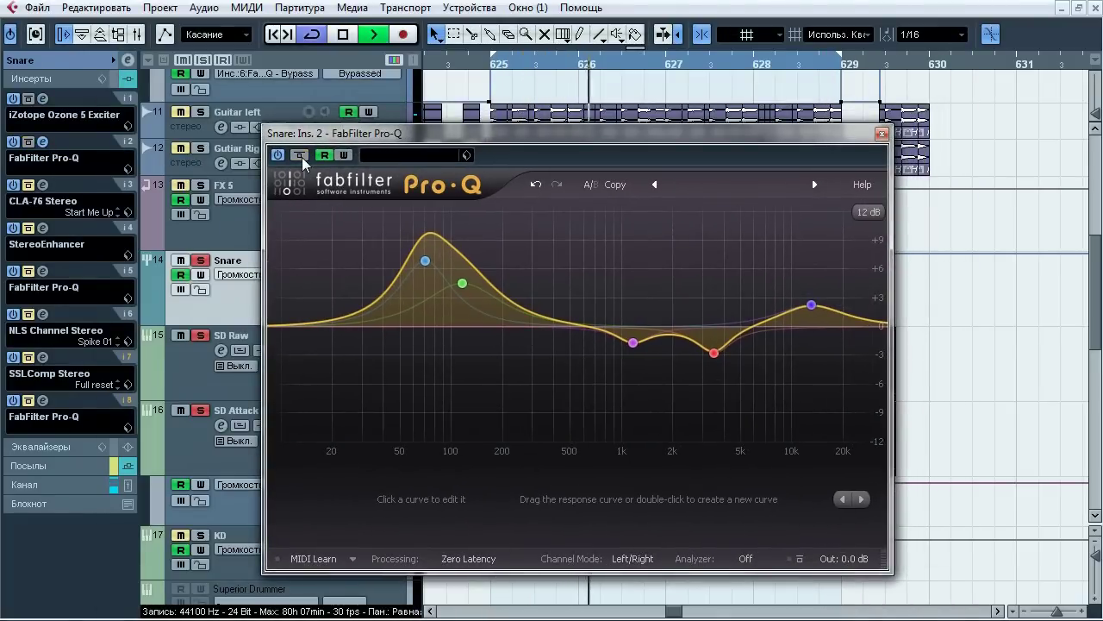
# Step: Compare the snare with the second insert's FabFilter Pro-Q bypassed and active, leave it active, and stop playback
pyautogui.click(301, 158)
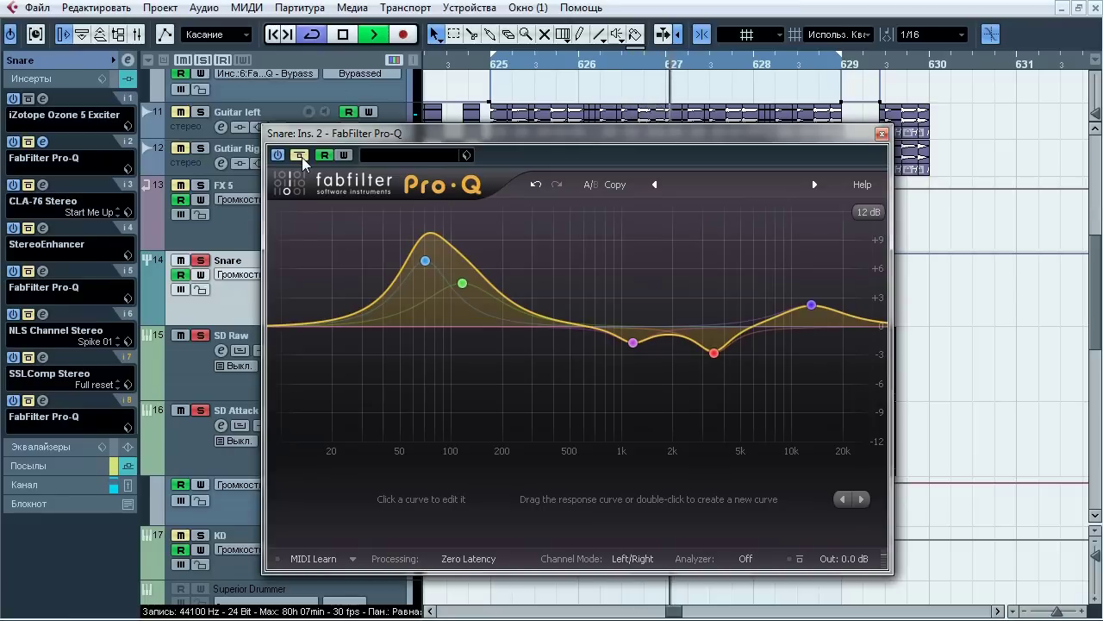
pyautogui.click(301, 158)
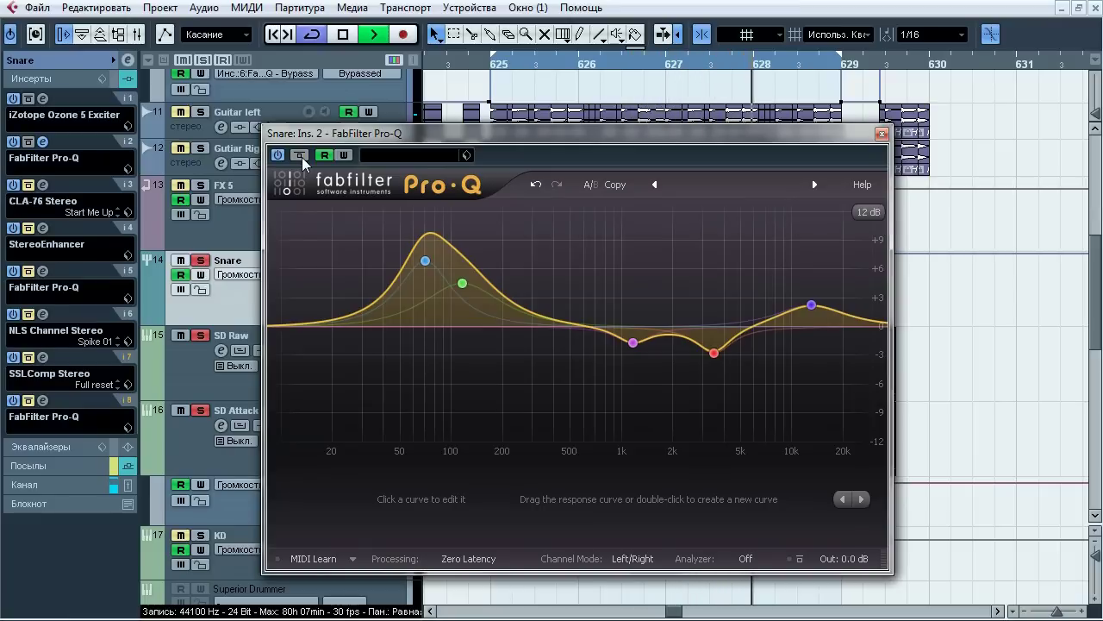
pyautogui.click(301, 158)
pyautogui.click(301, 157)
pyautogui.press('space')
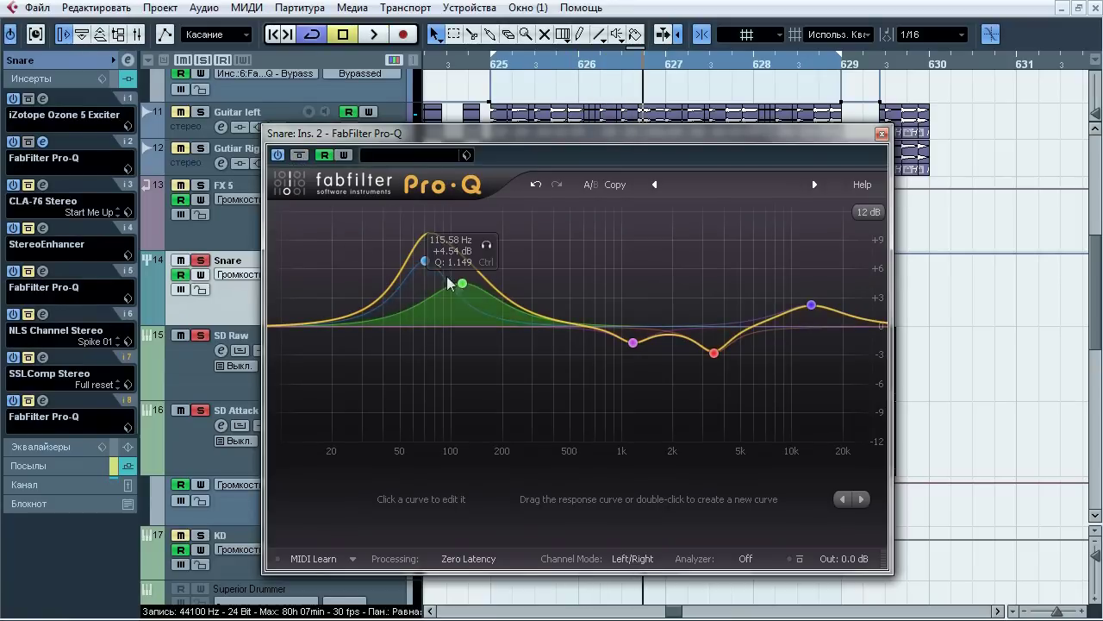
# Step: Restart playback and solo the two low-frequency boost bands of the Pro-Q in turn, then end the solo listening
pyautogui.press('space')
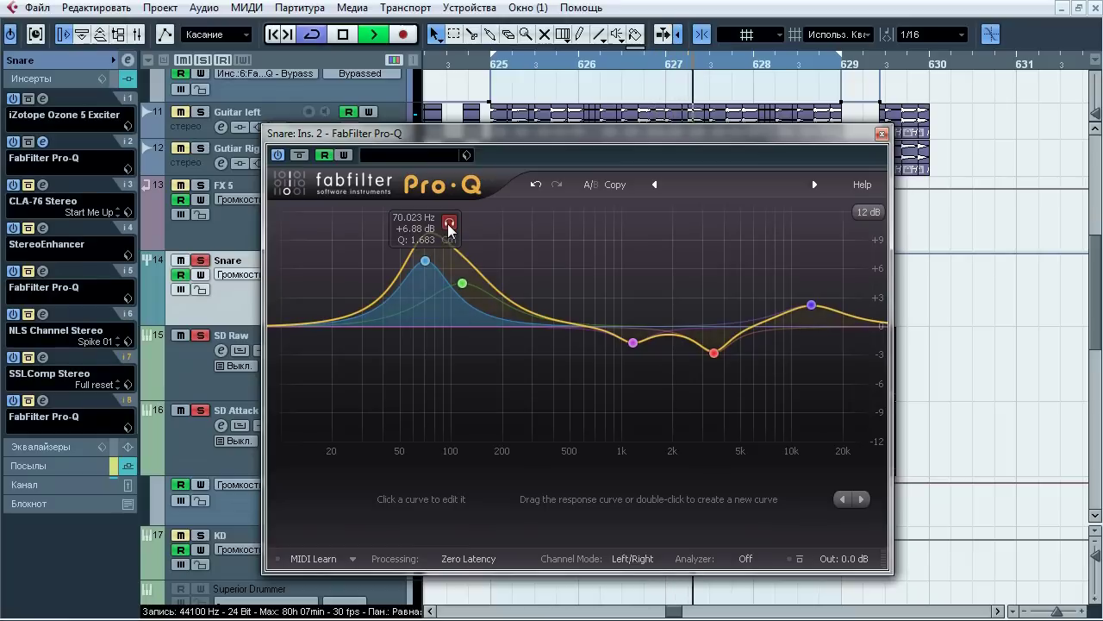
pyautogui.click(449, 223)
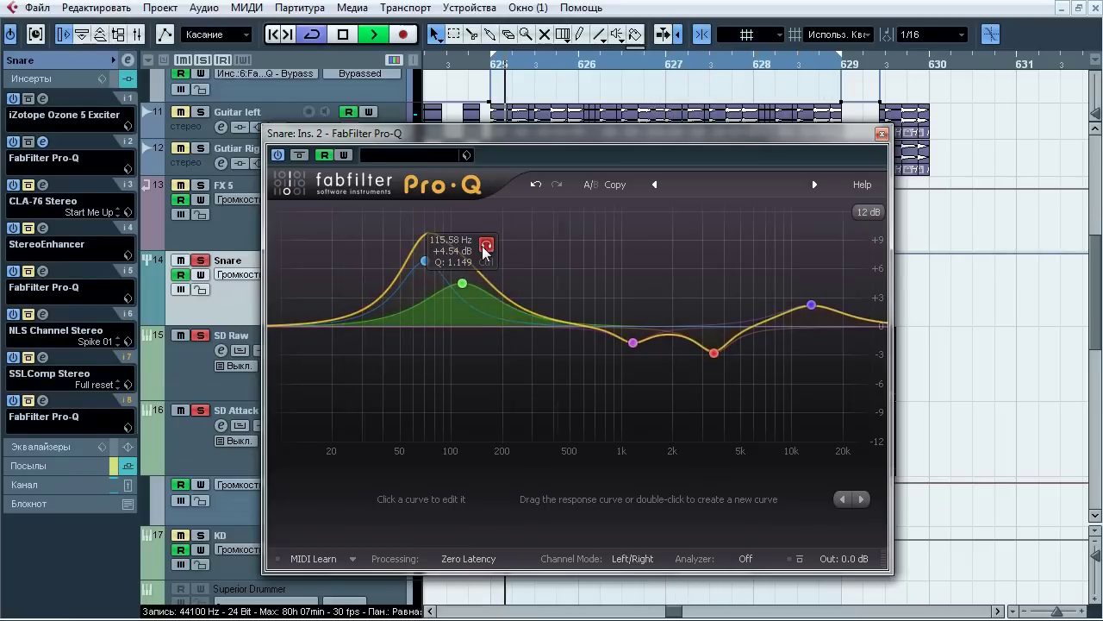
pyautogui.click(485, 246)
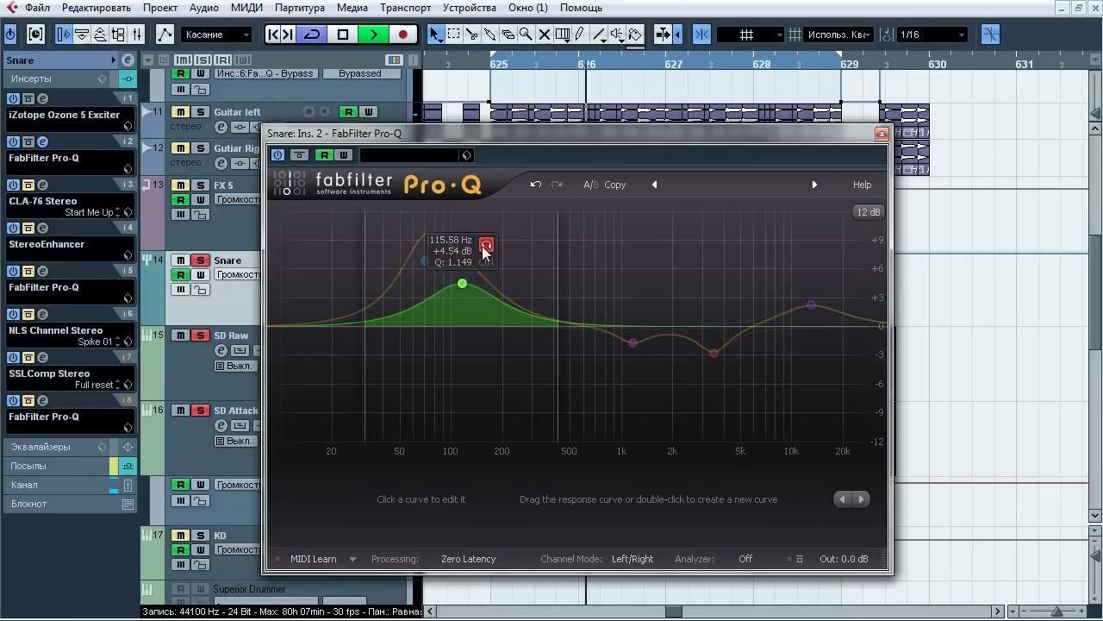
pyautogui.click(486, 246)
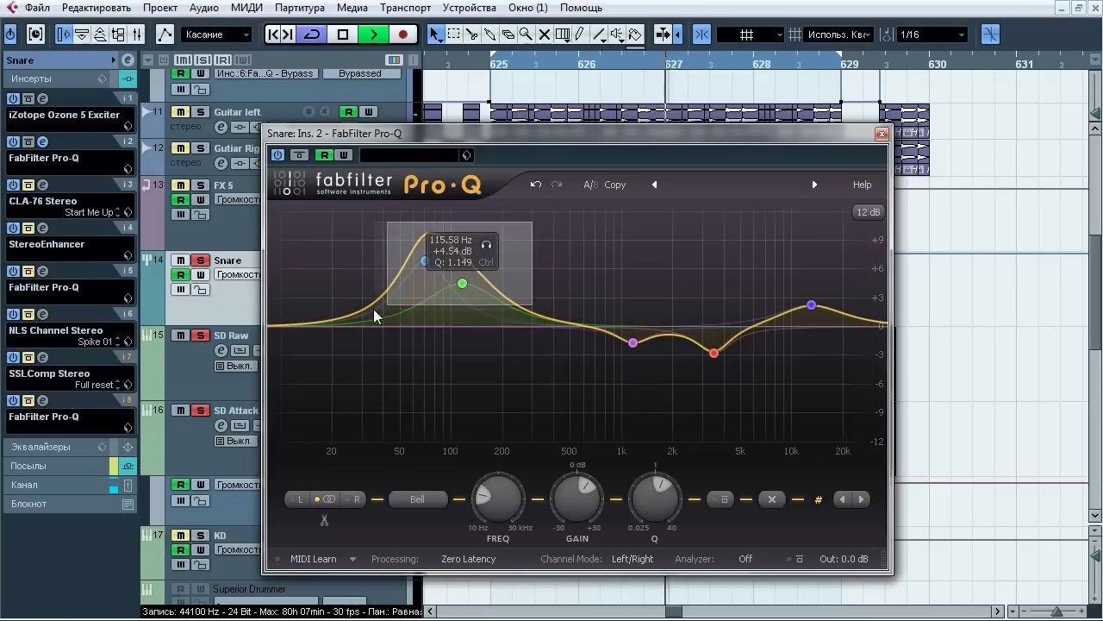
# Step: With both low-frequency boost bands selected, compare the snare with them bypassed and active, leave them active, and stop playback
pyautogui.click(719, 500)
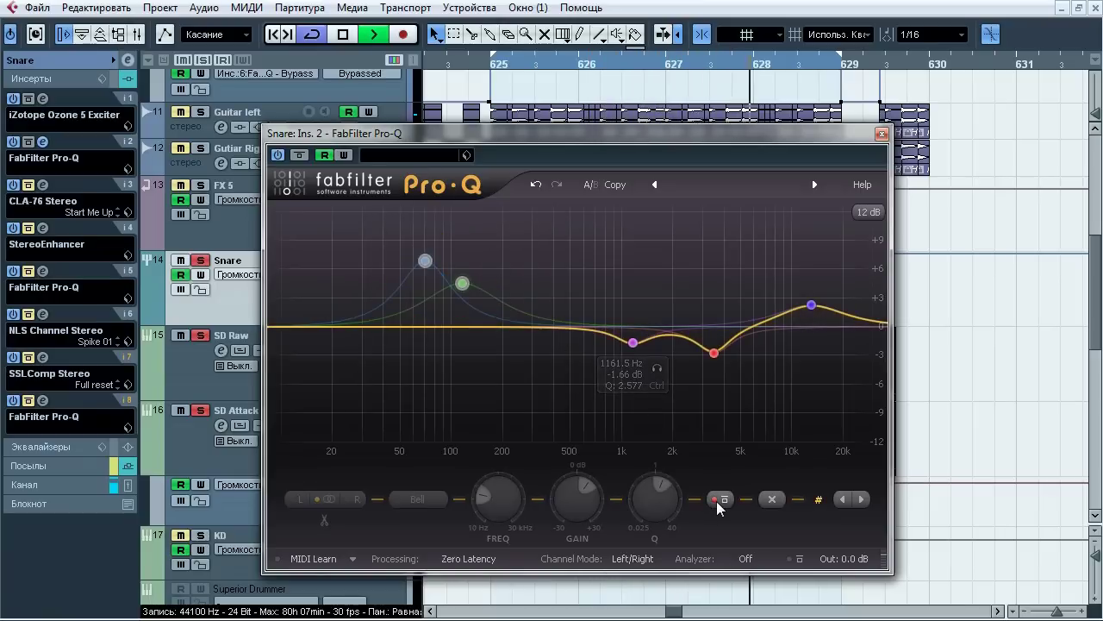
pyautogui.click(719, 500)
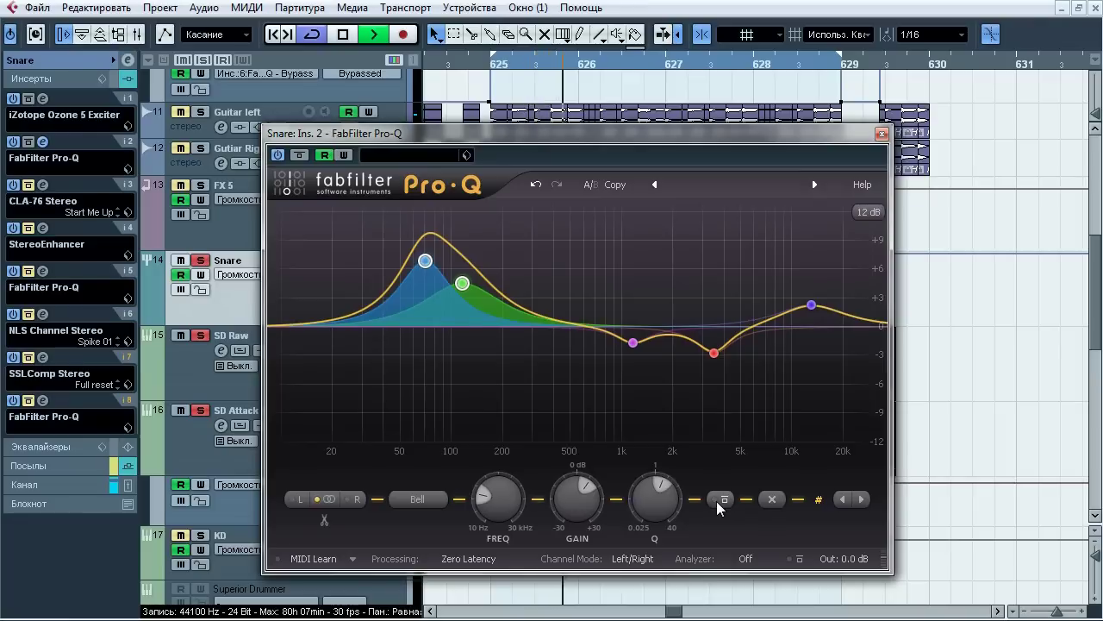
pyautogui.press('space')
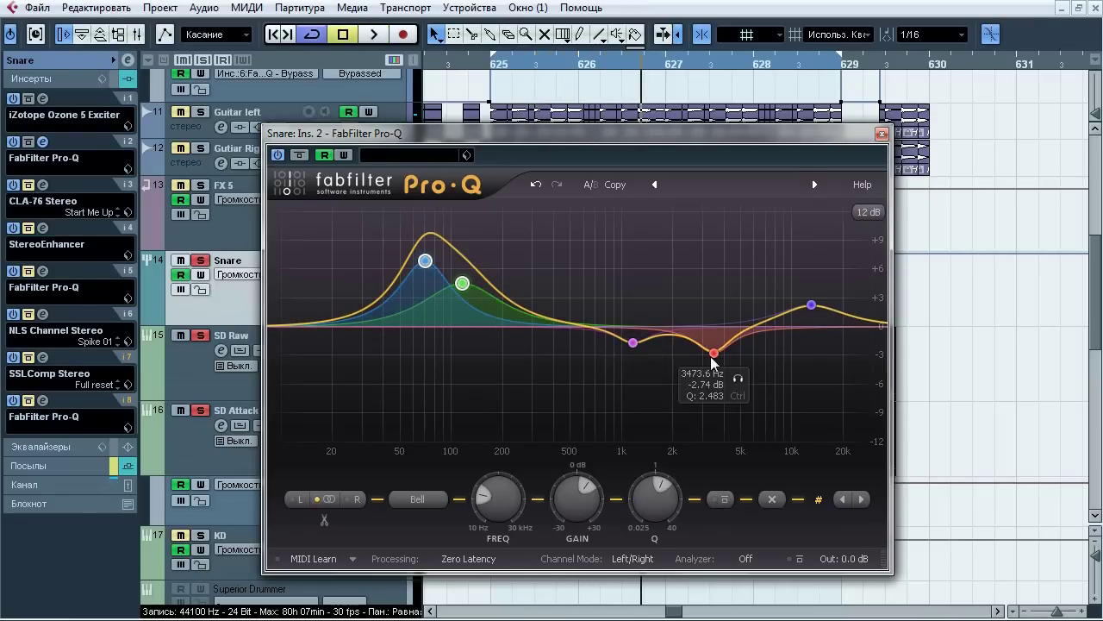
# Step: Select the two midrange cut bands together, repeatedly compare them bypassed and active during playback, leave them active, and stop
pyautogui.moveTo(584, 239); pyautogui.dragTo(743, 371)
pyautogui.press('space')
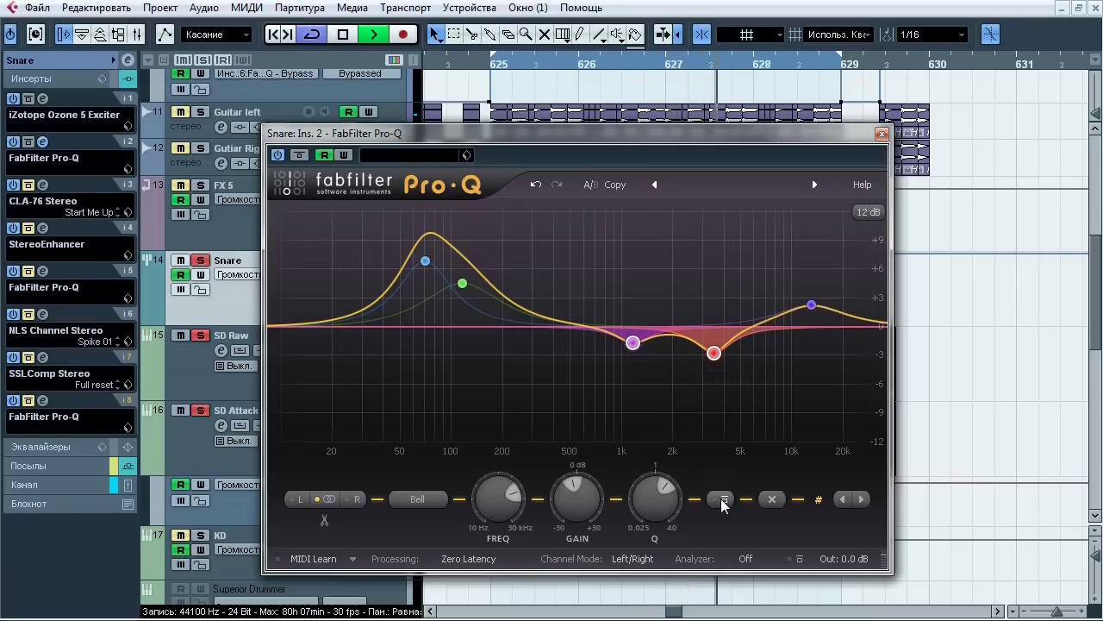
pyautogui.click(723, 500)
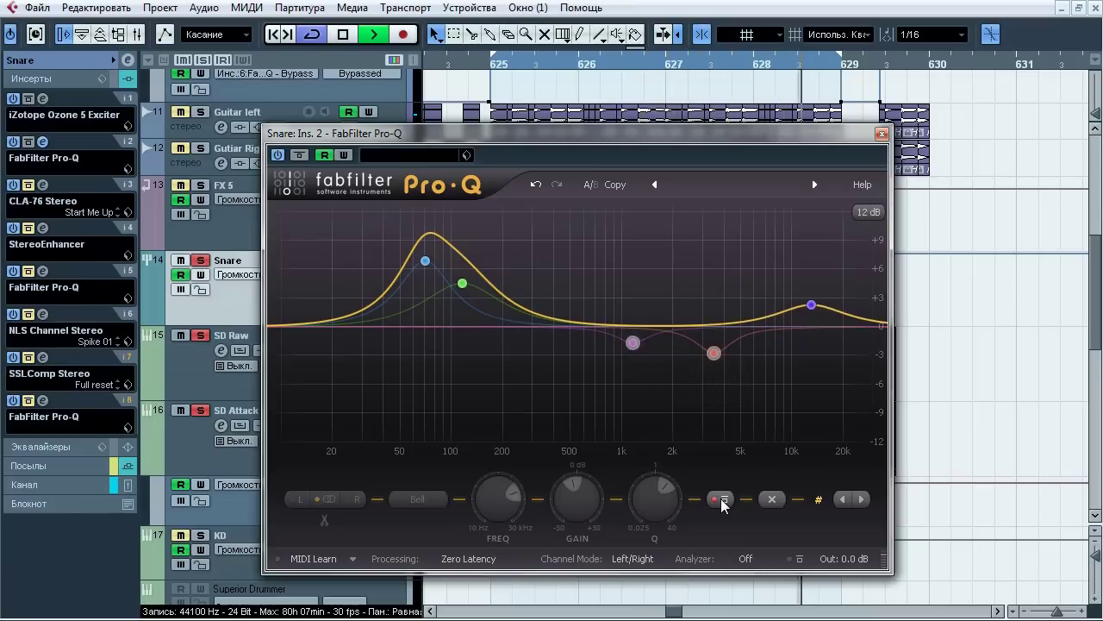
pyautogui.click(723, 500)
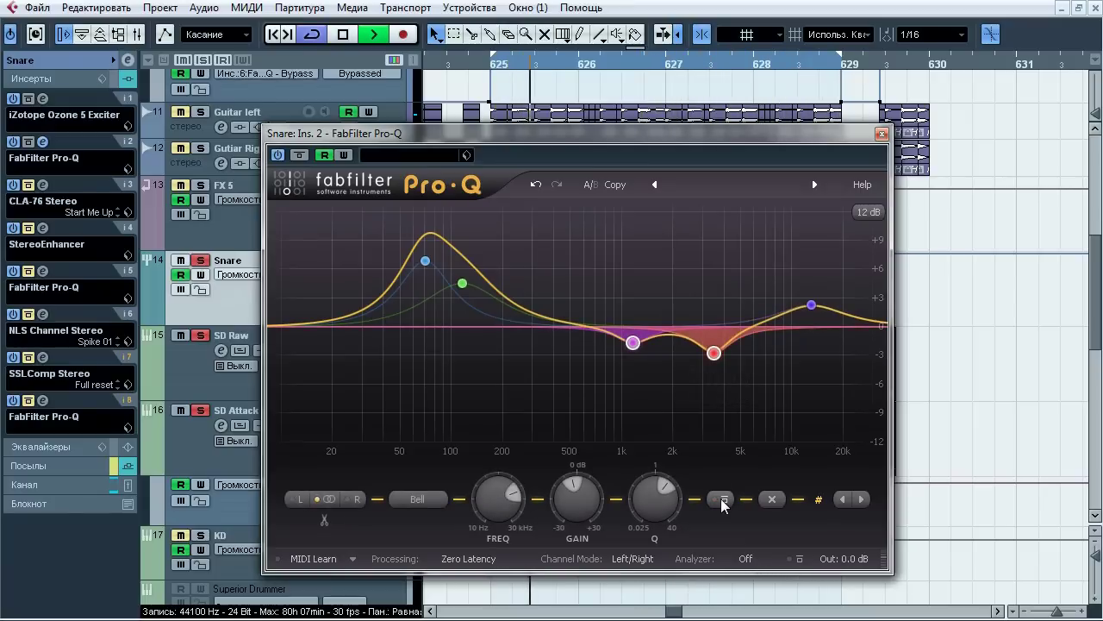
pyautogui.click(722, 500)
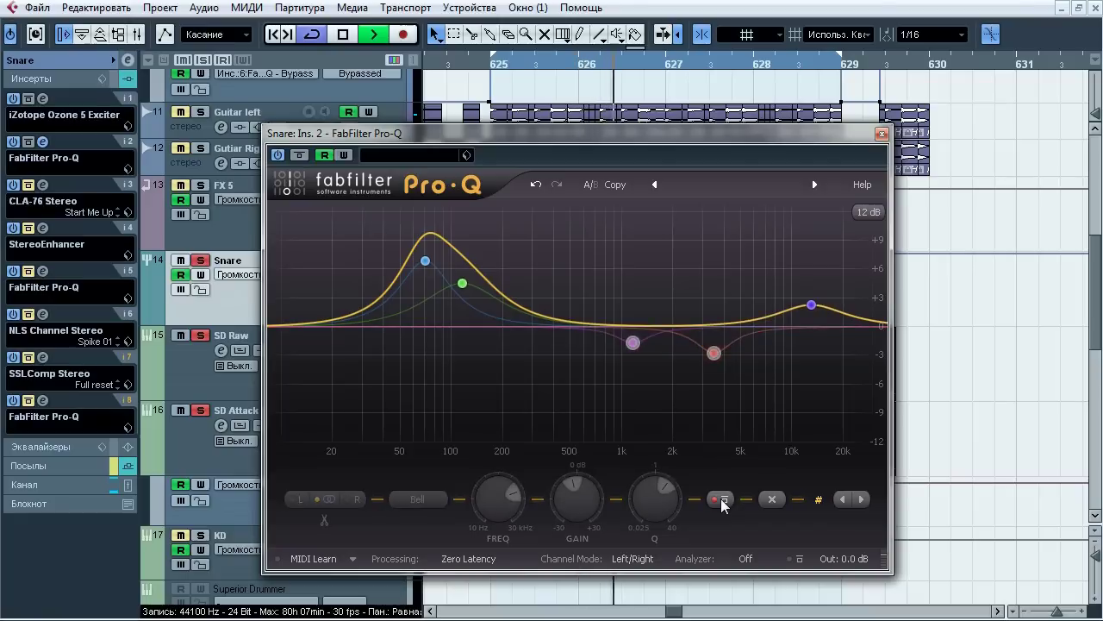
pyautogui.click(723, 500)
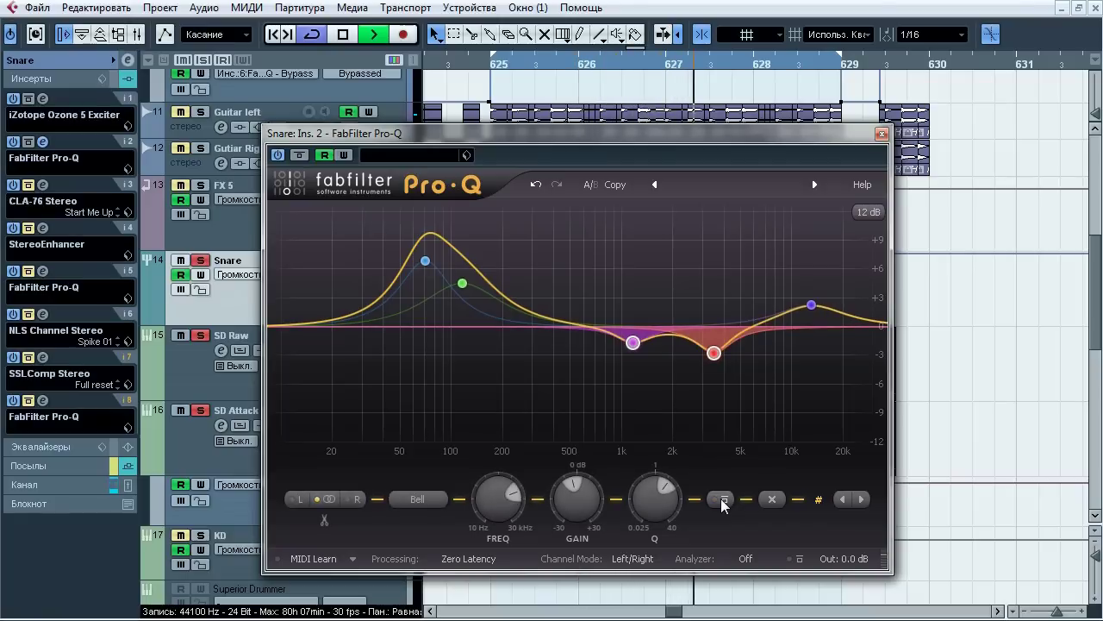
pyautogui.click(722, 500)
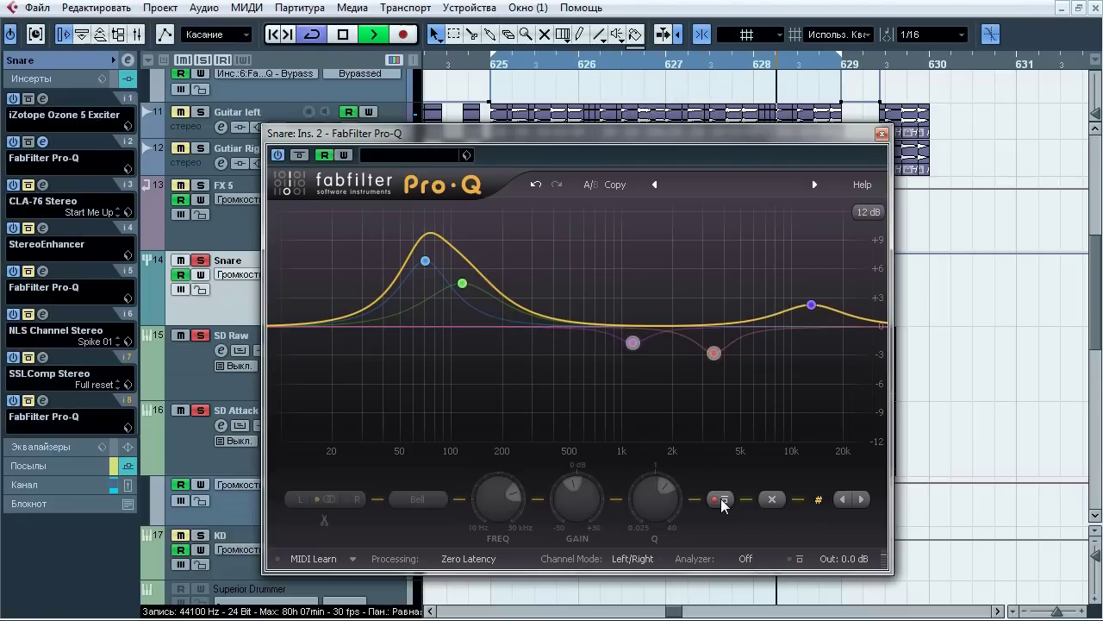
pyautogui.click(722, 500)
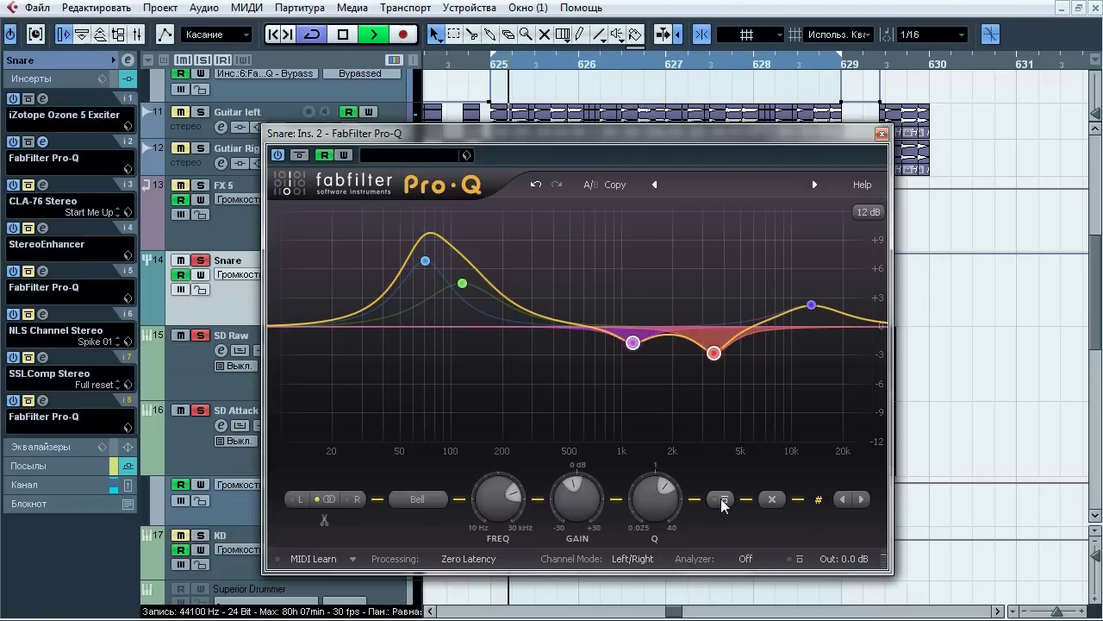
pyautogui.press('space')
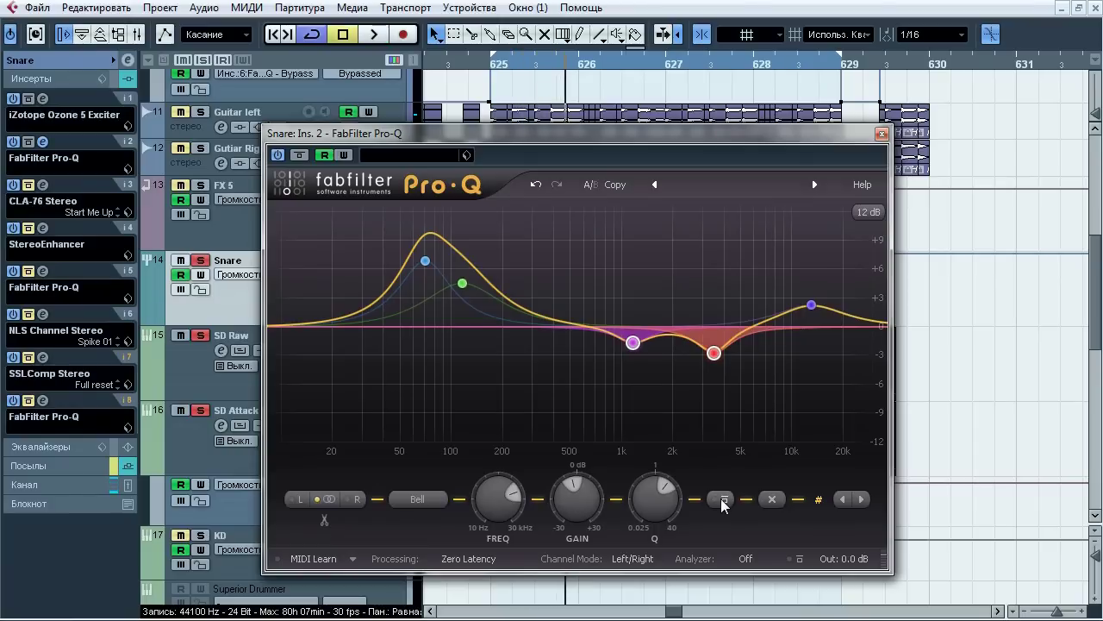
# Step: Select the high-frequency boost band, compare it bypassed and active during playback, and leave it active
pyautogui.click(811, 305)
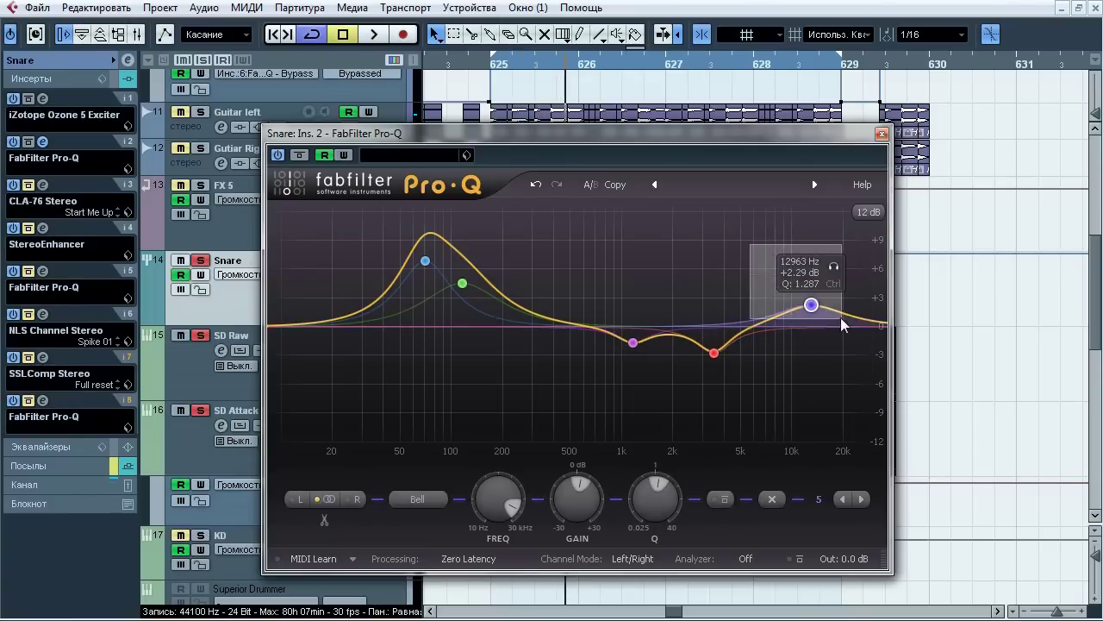
pyautogui.press('space')
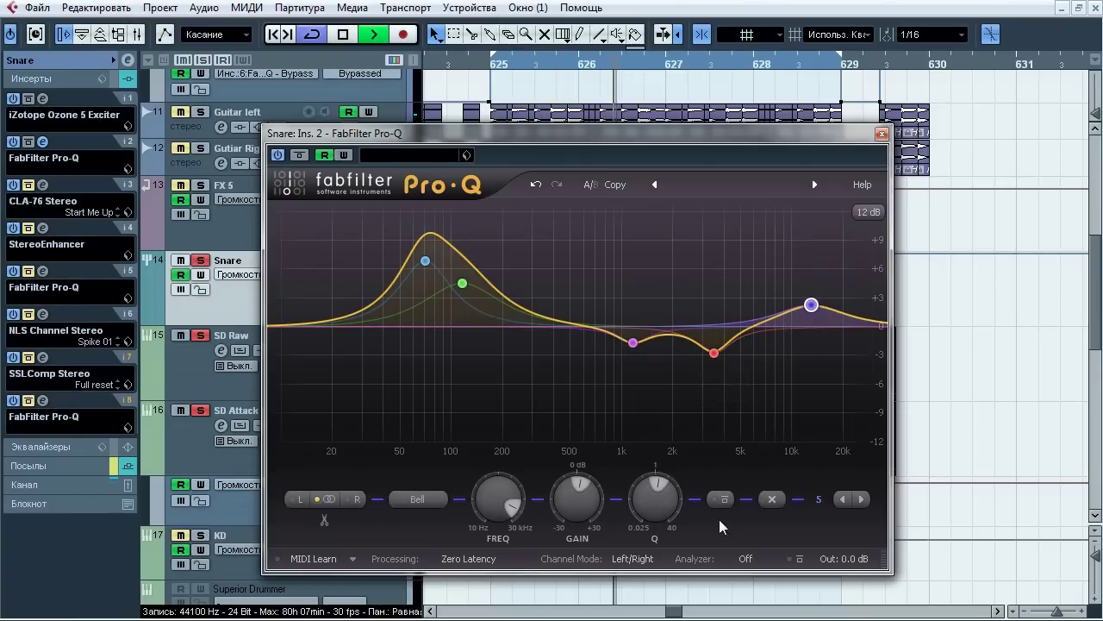
pyautogui.click(723, 499)
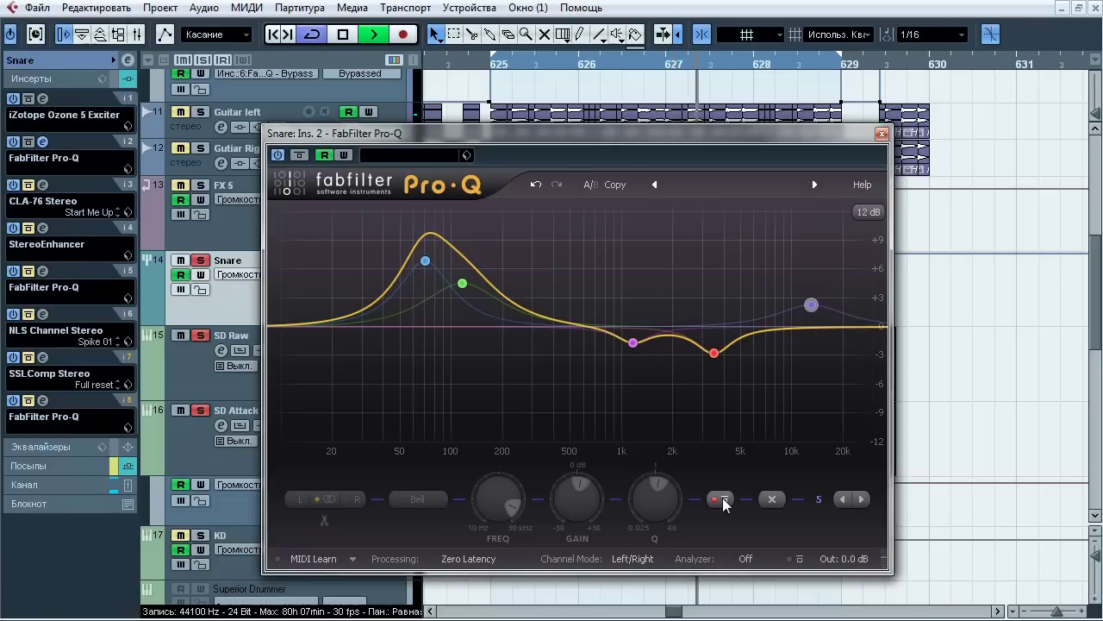
pyautogui.click(722, 499)
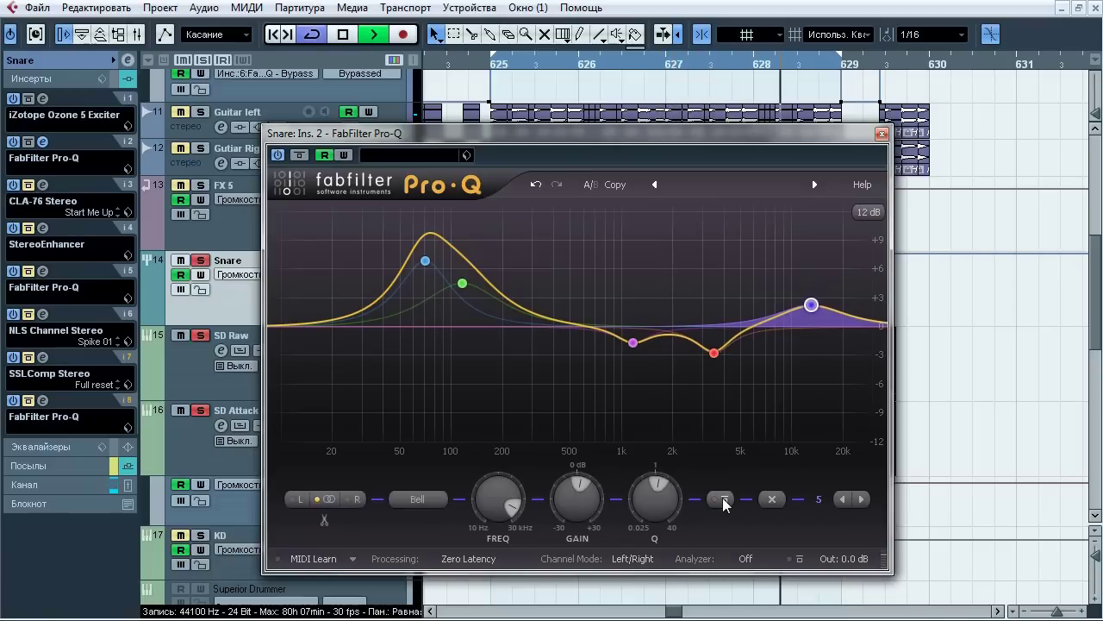
# Step: Listen to the high-frequency boost band in solo, end the solo, stop playback, and close the Pro-Q window
pyautogui.click(835, 268)
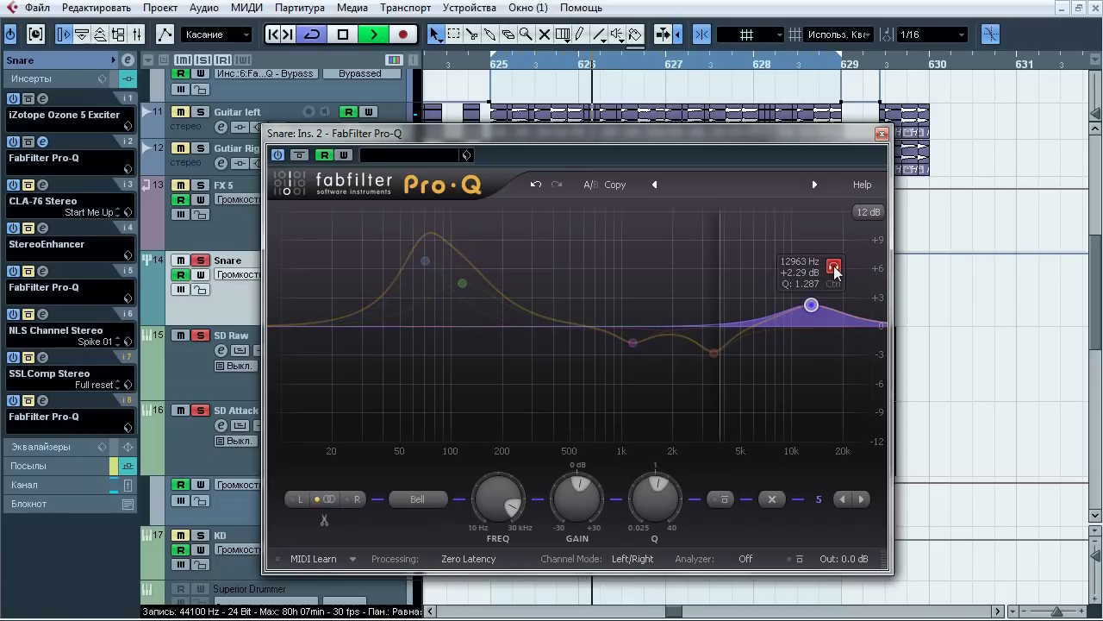
pyautogui.click(834, 268)
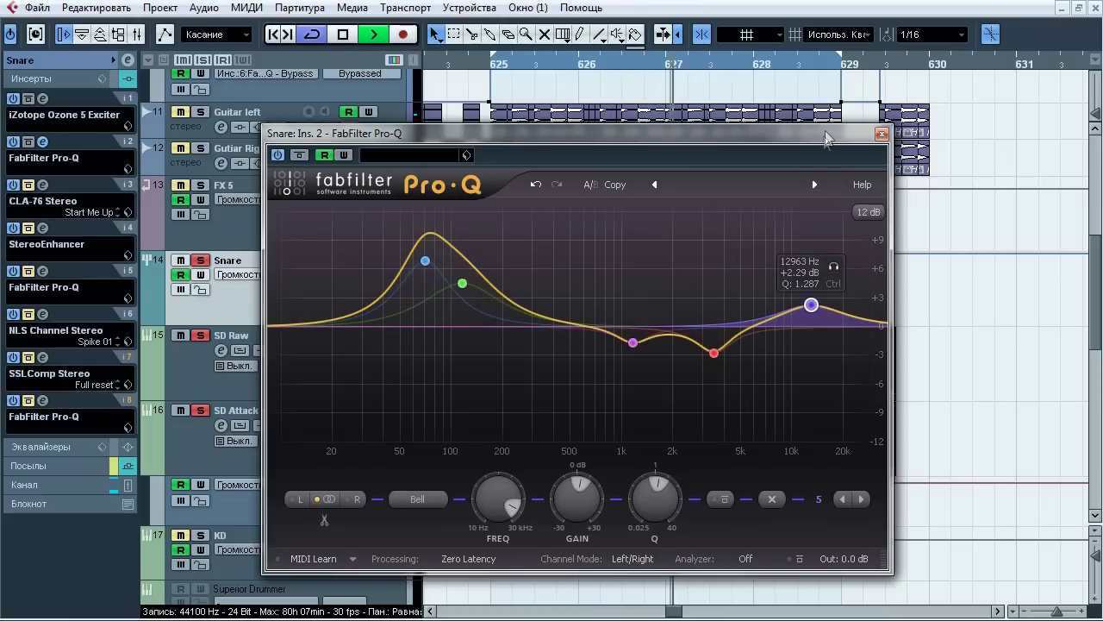
pyautogui.press('space')
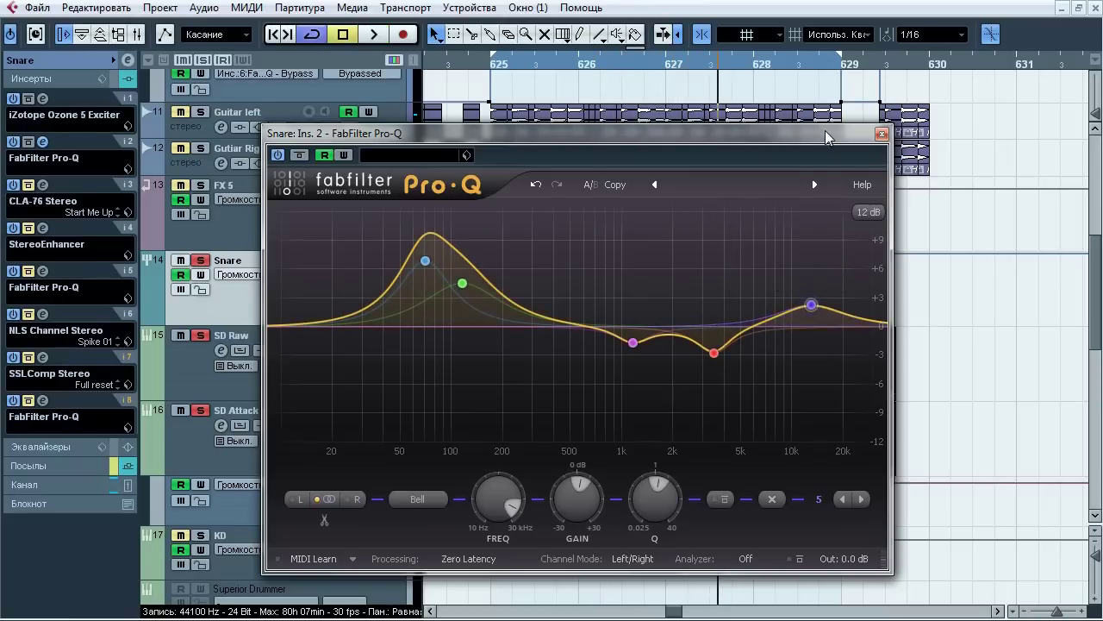
pyautogui.click(881, 134)
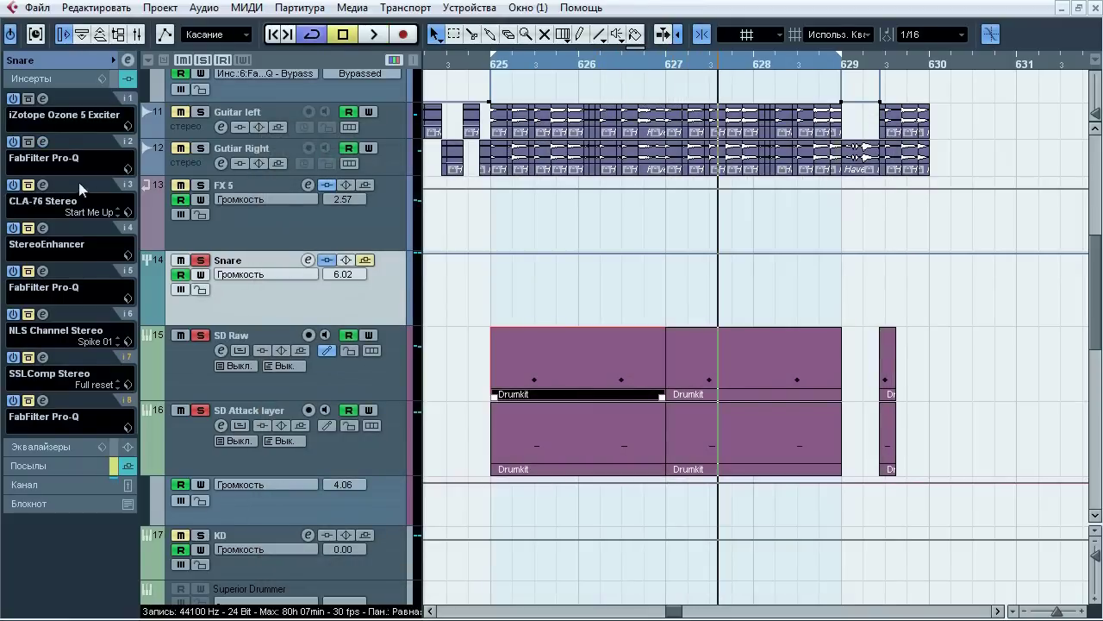
# Step: Open the CLA-76 Stereo compressor from the Snare group's third insert slot, audition it out of bypass, and close its window
pyautogui.click(44, 184)
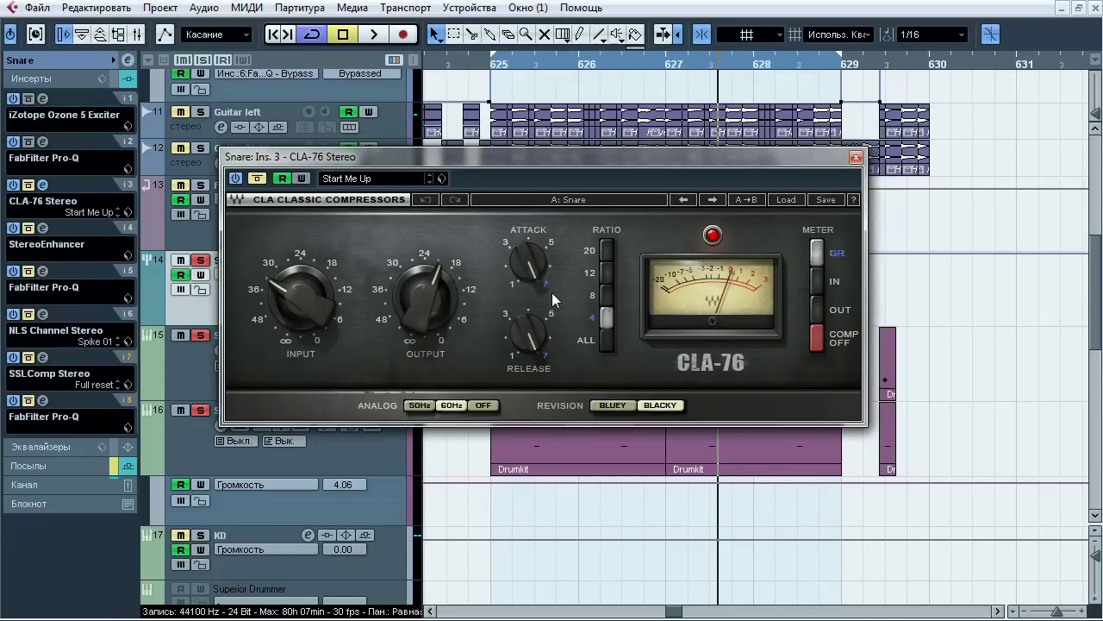
pyautogui.press('space')
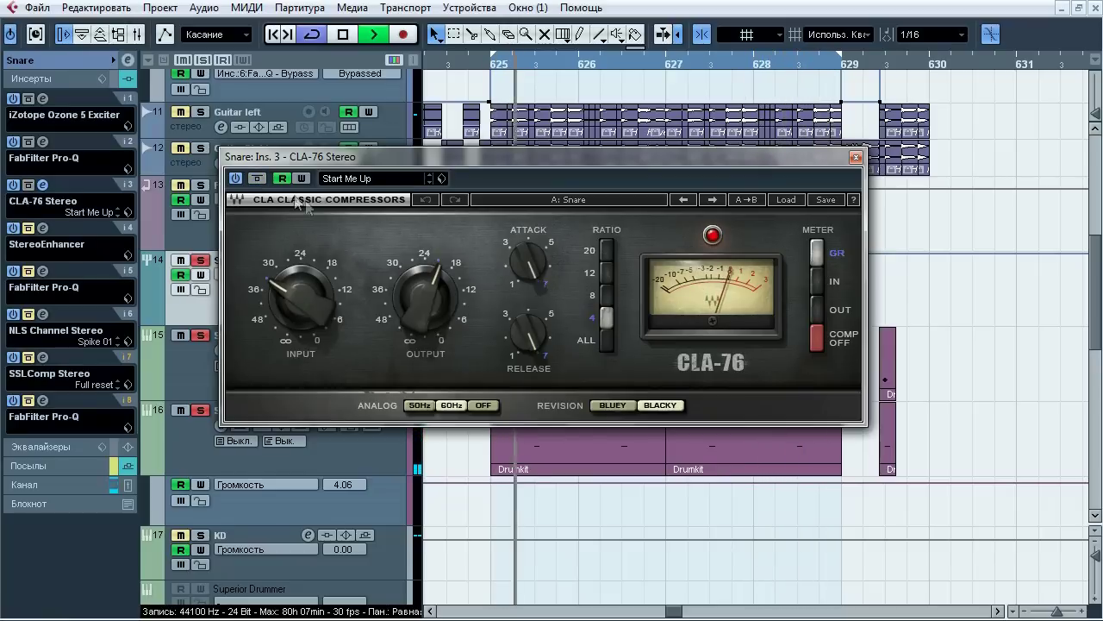
pyautogui.press('space')
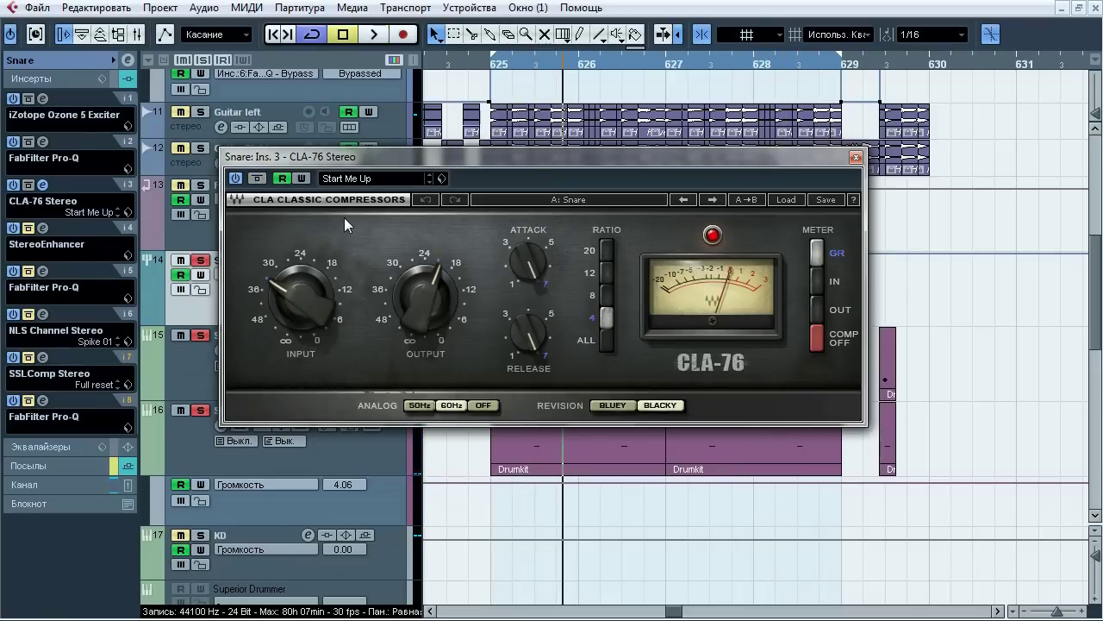
pyautogui.click(856, 157)
# Step: Open the StereoEnhancer in the Snare group's fourth insert slot, compare it bypassed and active during playback, and leave it active
pyautogui.click(43, 229)
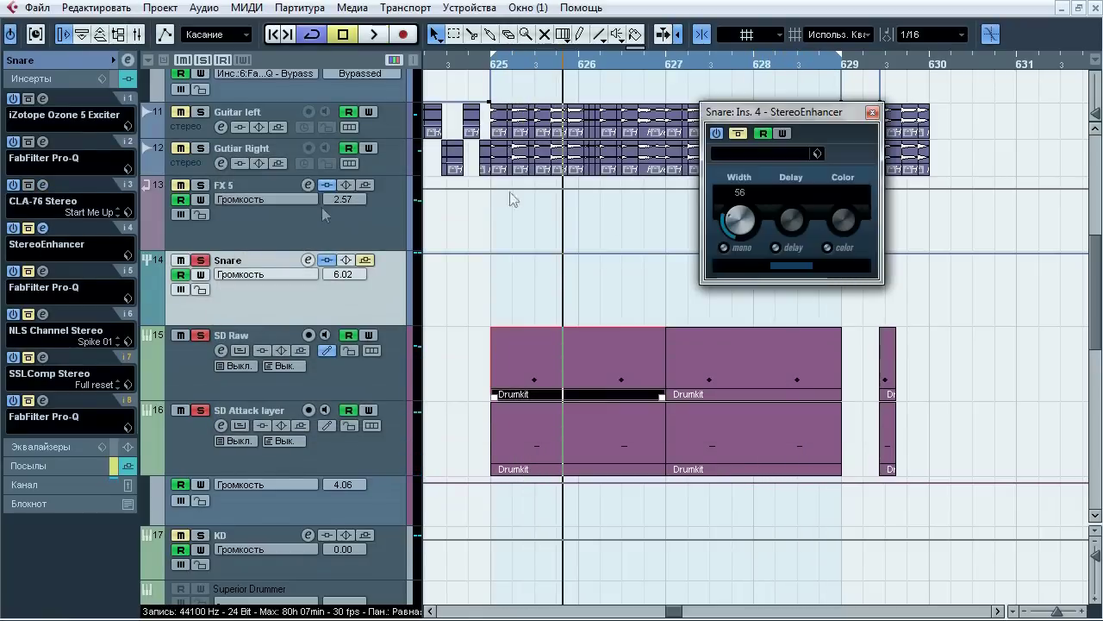
pyautogui.moveTo(712, 121); pyautogui.dragTo(629, 141)
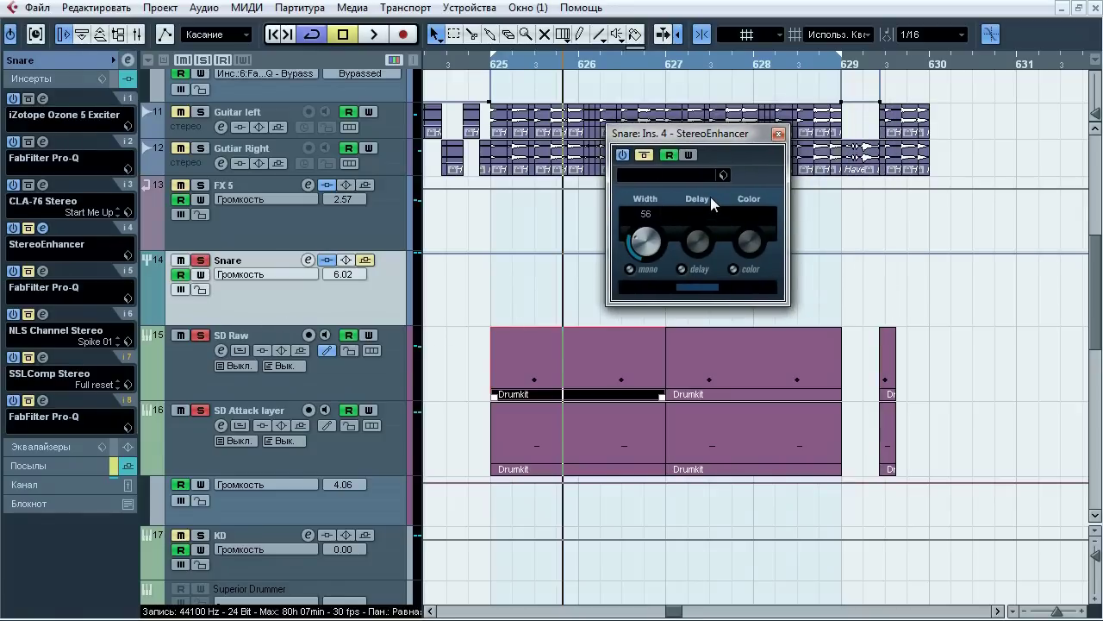
pyautogui.press('space')
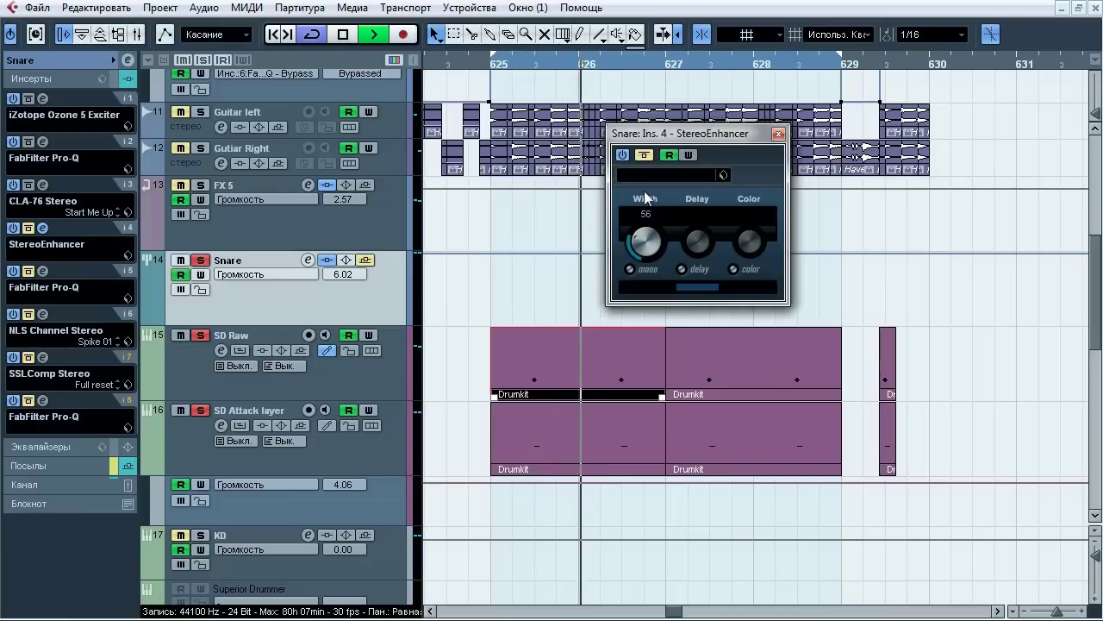
pyautogui.click(643, 155)
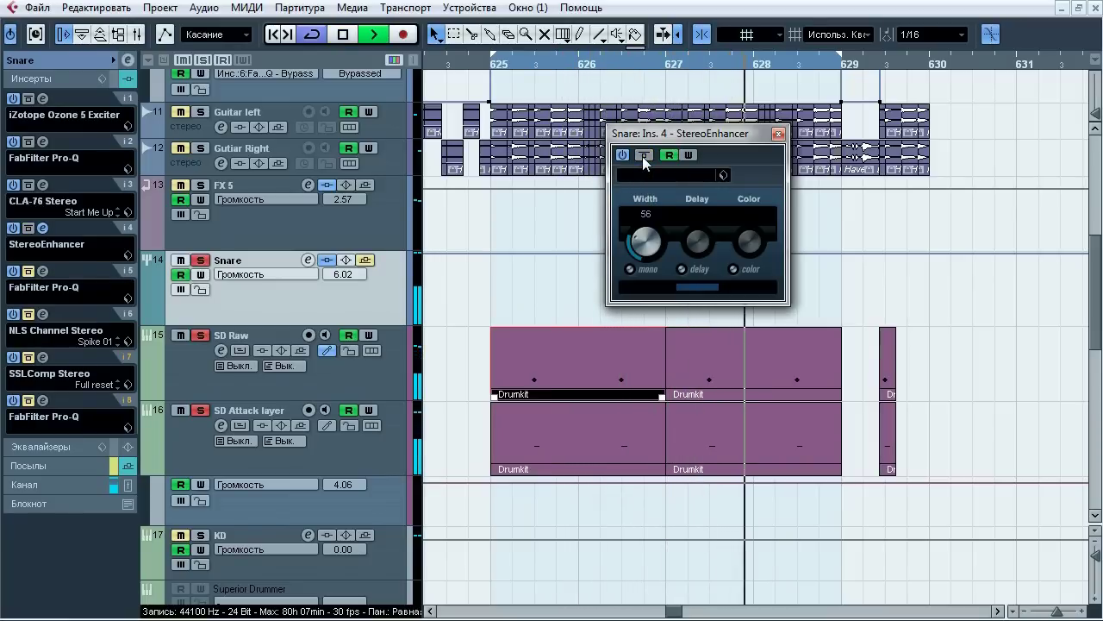
pyautogui.click(643, 156)
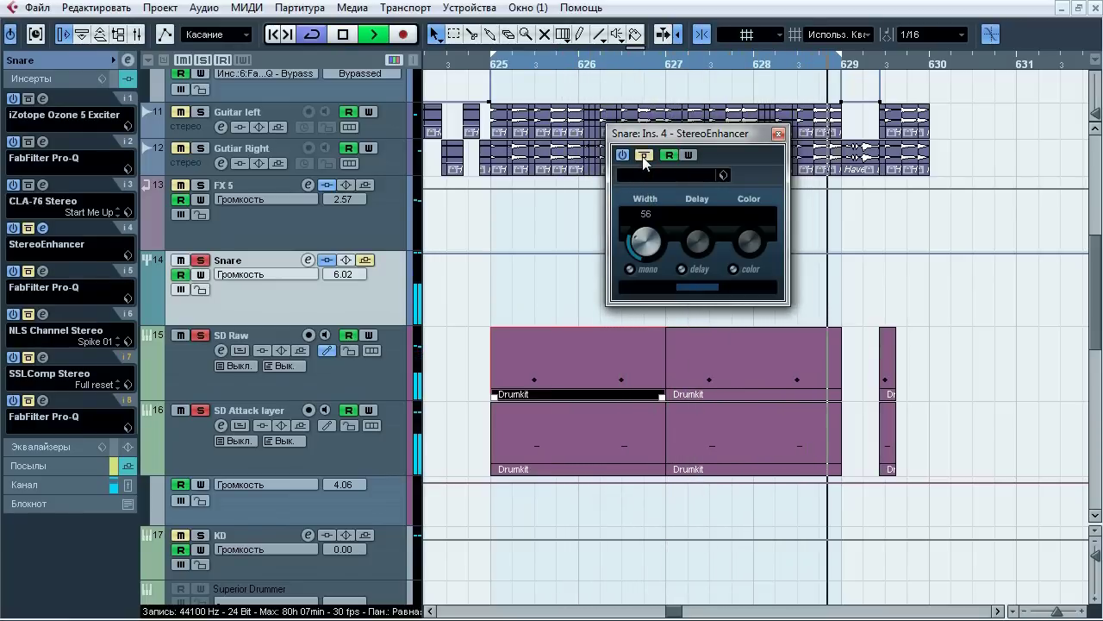
pyautogui.click(642, 156)
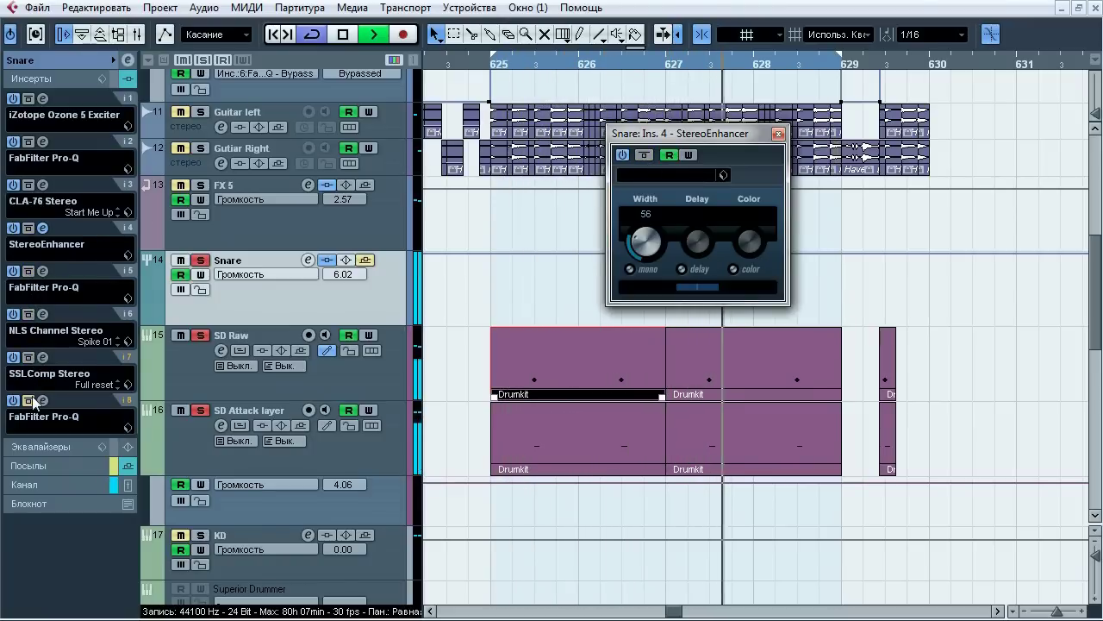
# Step: Repeat the StereoEnhancer's bypassed and active comparison, leave it active, stop playback, and close its window
pyautogui.click(643, 156)
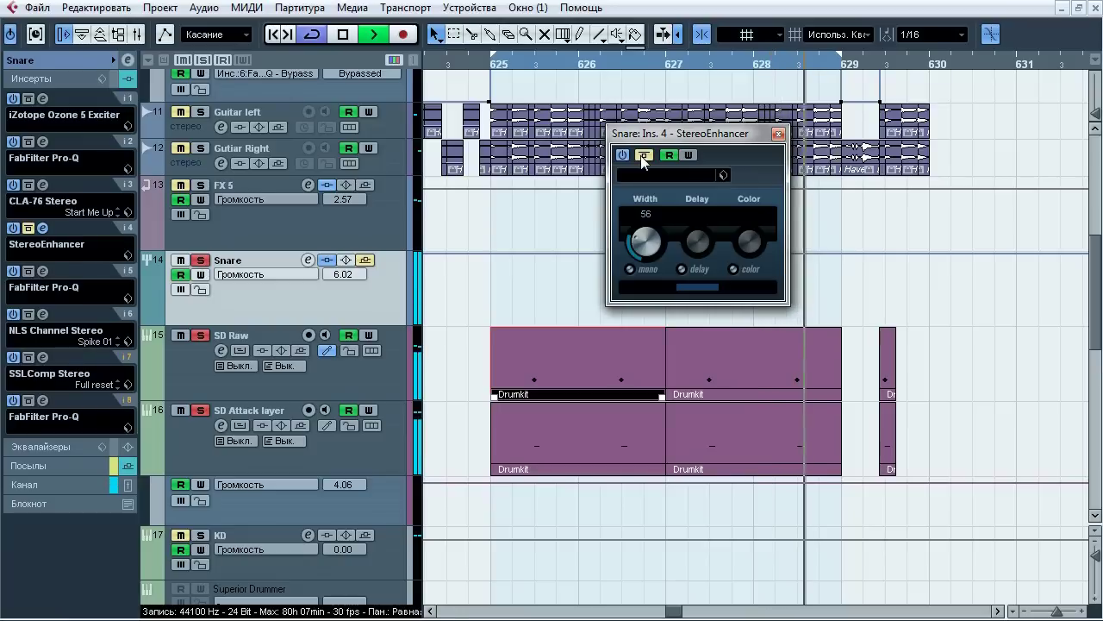
pyautogui.click(643, 156)
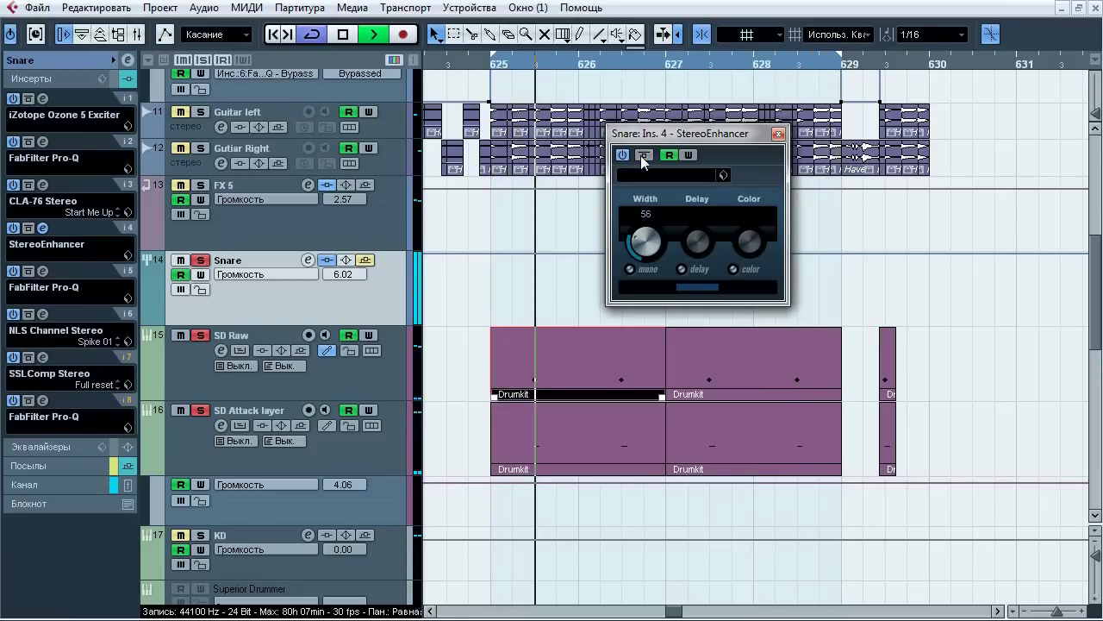
pyautogui.click(643, 156)
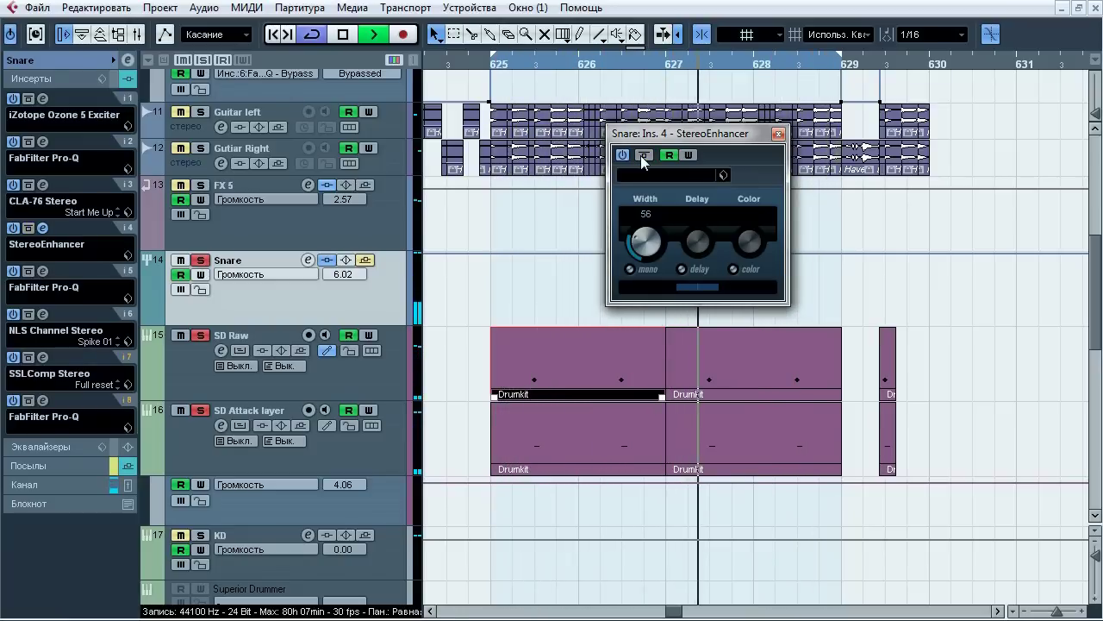
pyautogui.click(643, 156)
pyautogui.press('space')
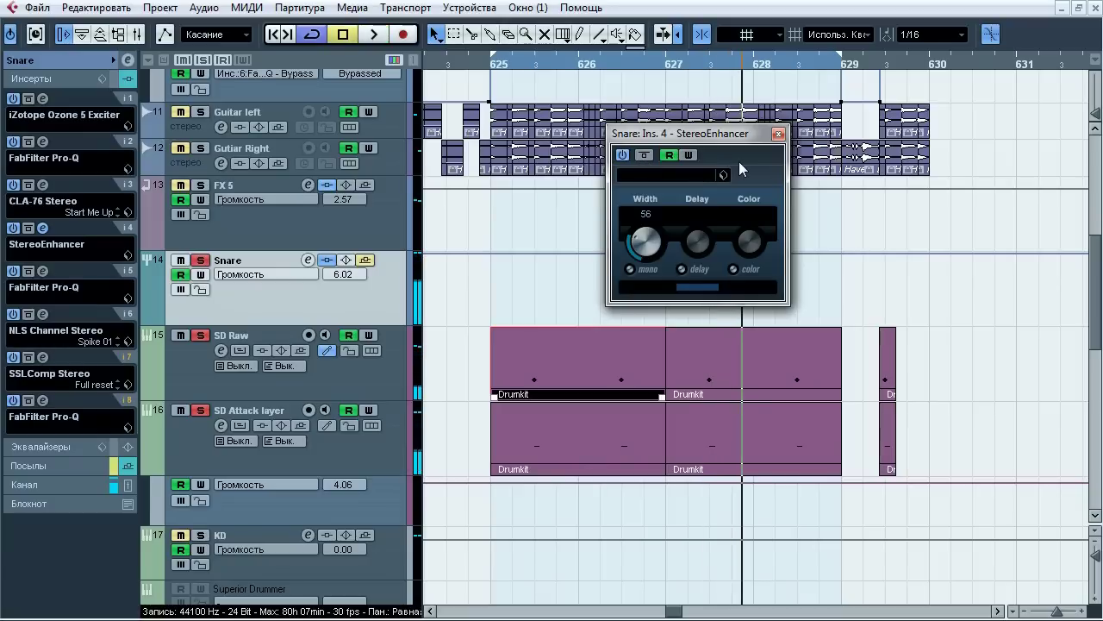
pyautogui.click(779, 134)
# Step: Open the FabFilter Pro-Q in the Snare group's fifth insert slot, compare it bypassed and active during playback, and leave it active
pyautogui.click(47, 289)
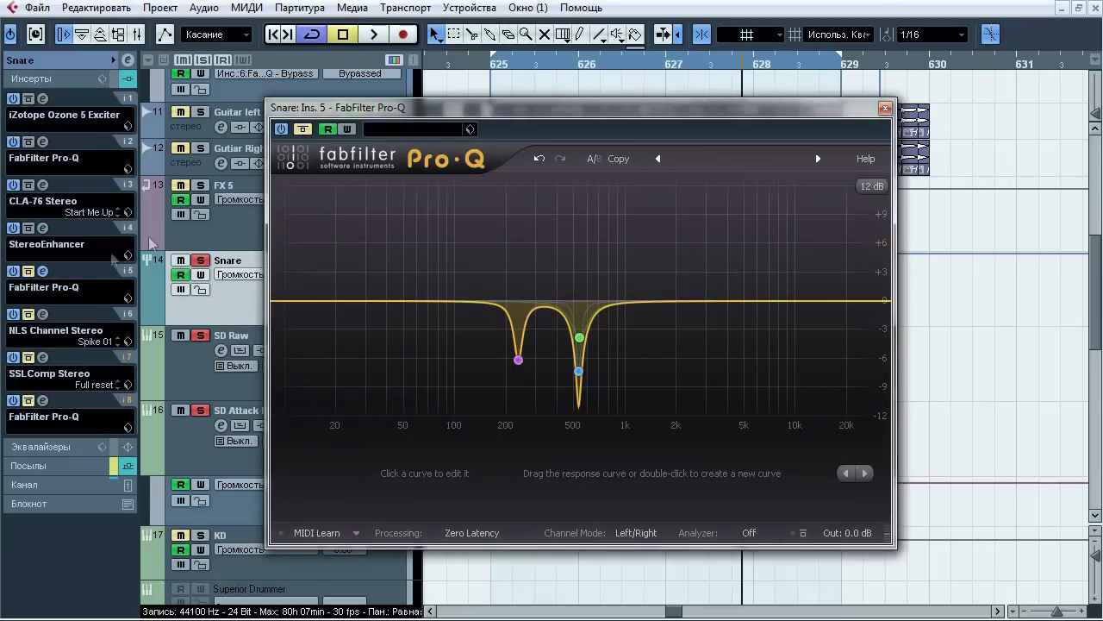
pyautogui.moveTo(460, 112); pyautogui.dragTo(439, 104)
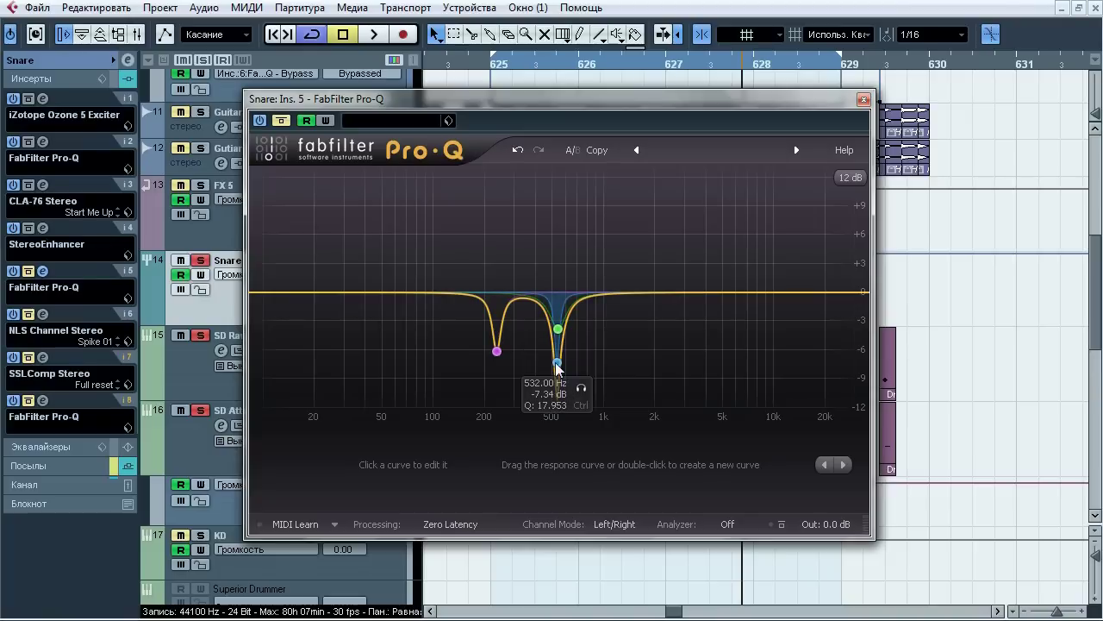
pyautogui.press('space')
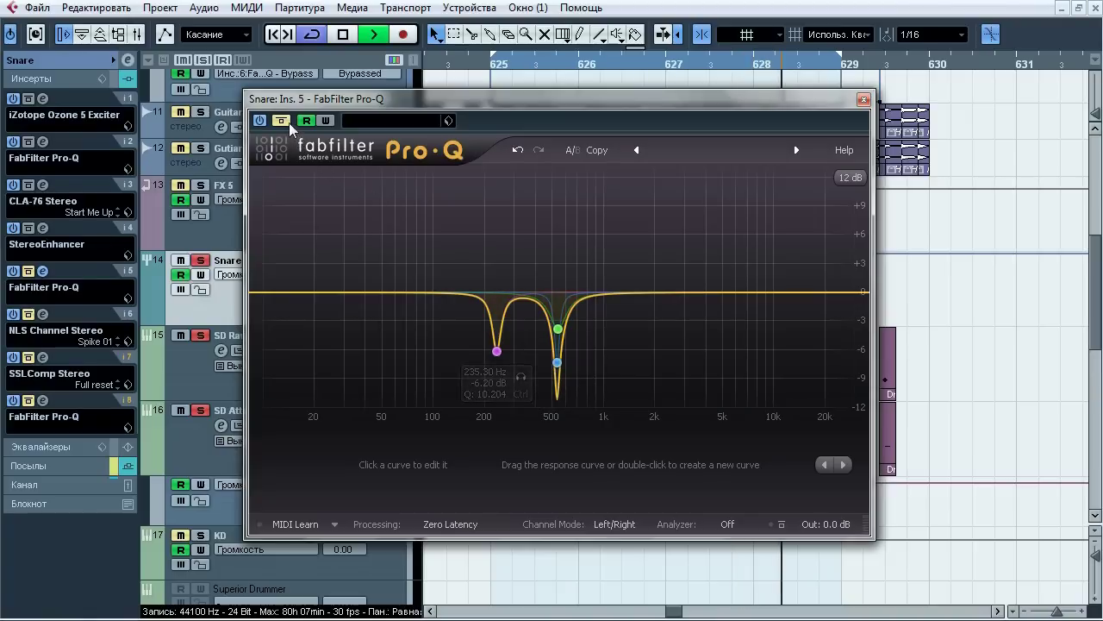
pyautogui.click(286, 121)
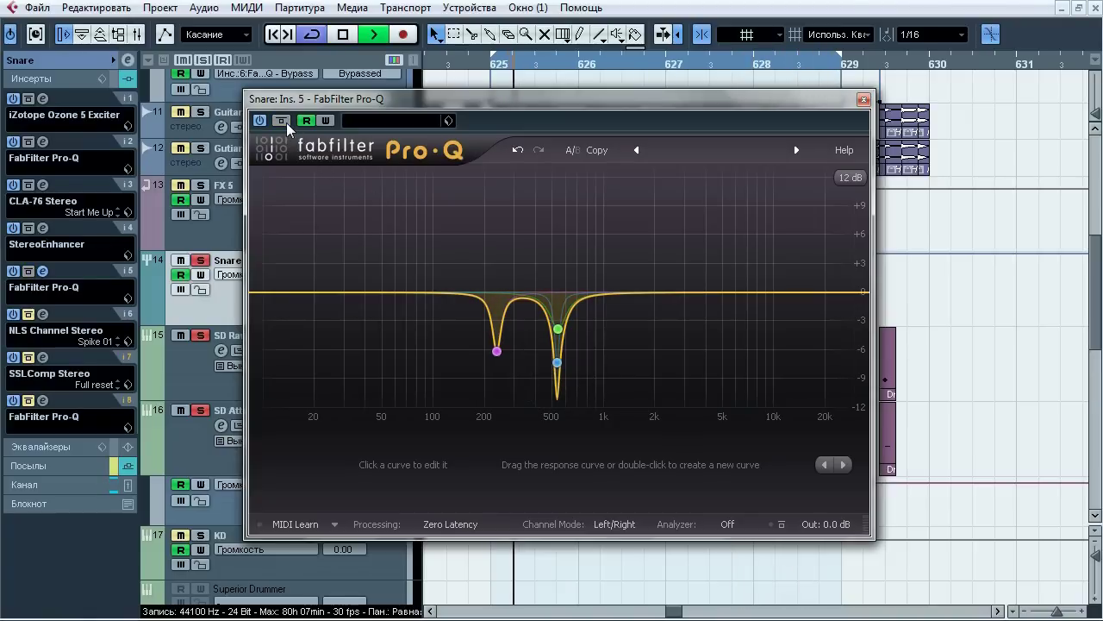
pyautogui.click(285, 121)
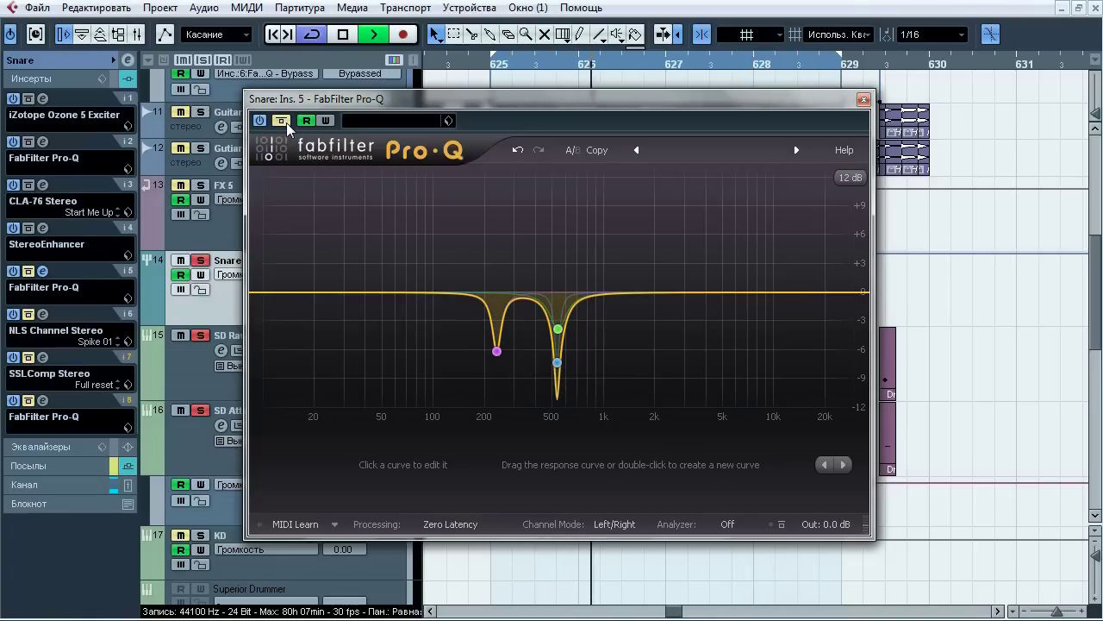
pyautogui.click(285, 122)
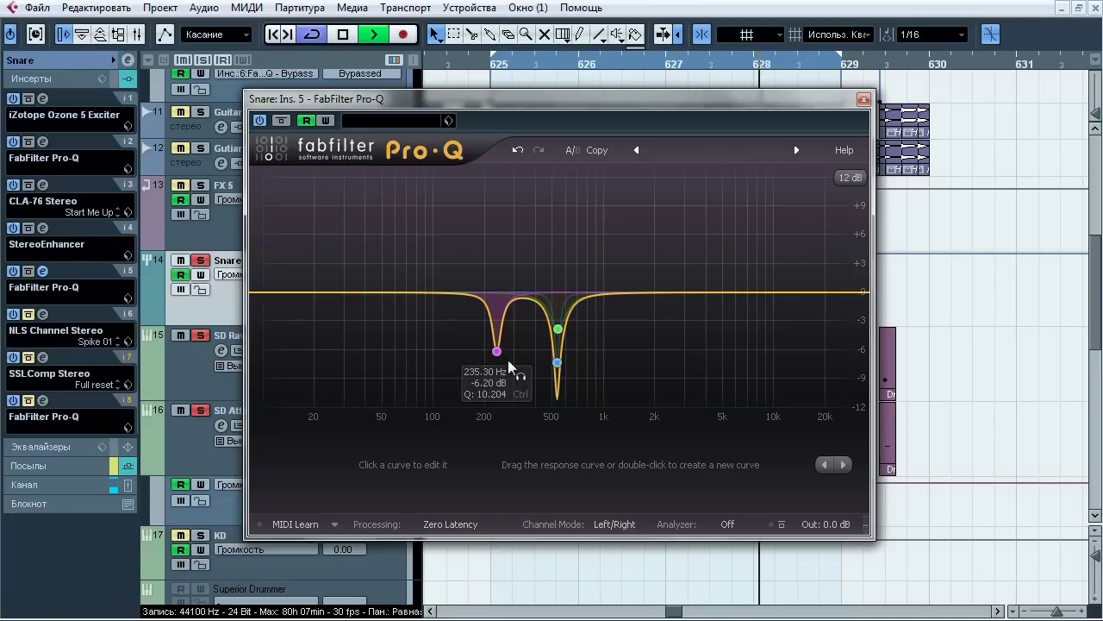
# Step: Listen in solo to the 235.30 Hz, 538.23 Hz and 532.00 Hz cuts one after another, and end the solo
pyautogui.click(522, 378)
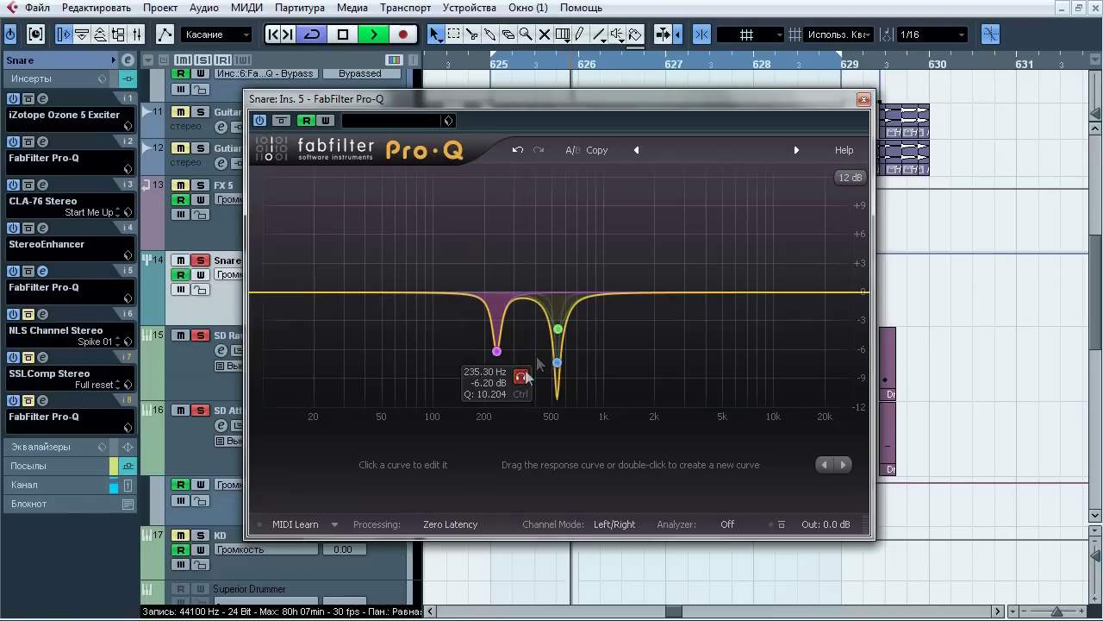
pyautogui.click(582, 355)
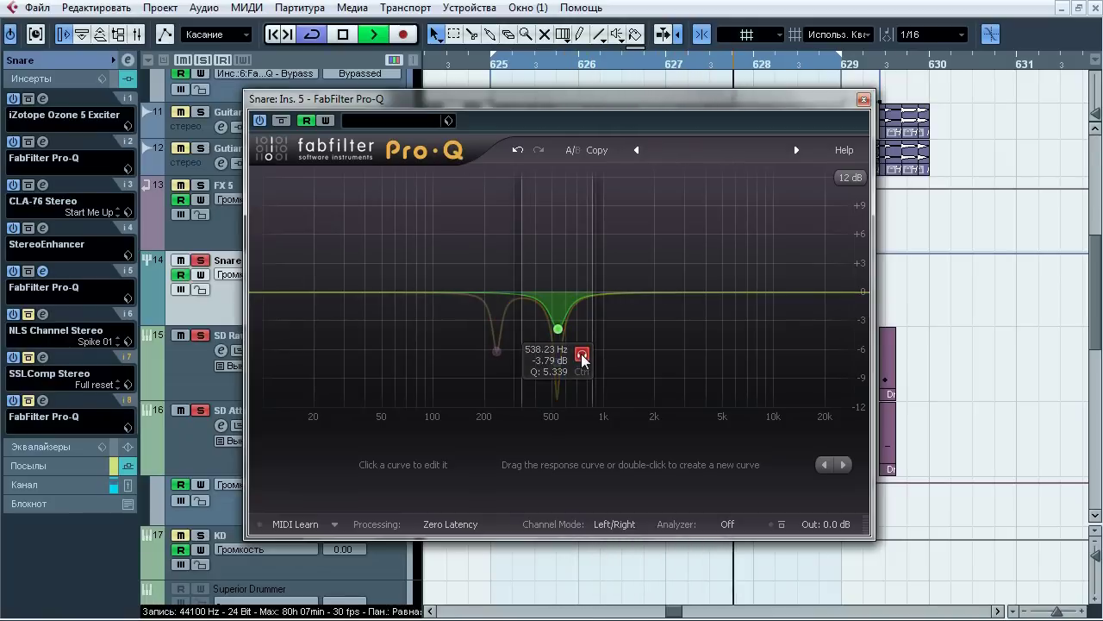
pyautogui.doubleClick(557, 363)
pyautogui.click(581, 389)
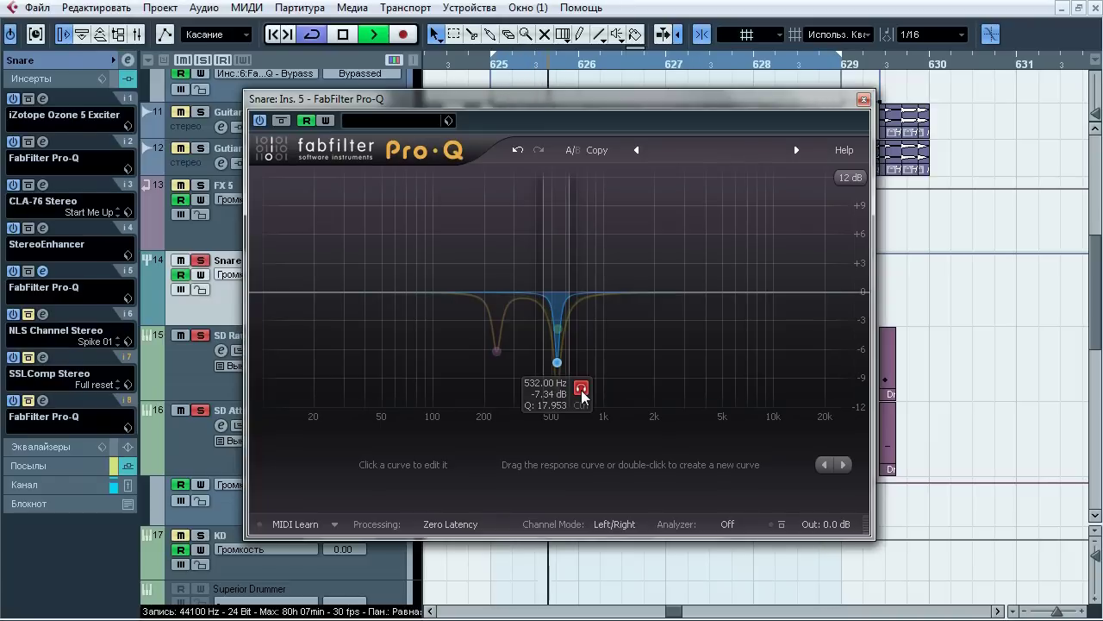
pyautogui.click(582, 389)
# Step: Compare all three cuts bypassed and active together, leave them active, stop playback, and close the Pro-Q window
pyautogui.moveTo(682, 457)
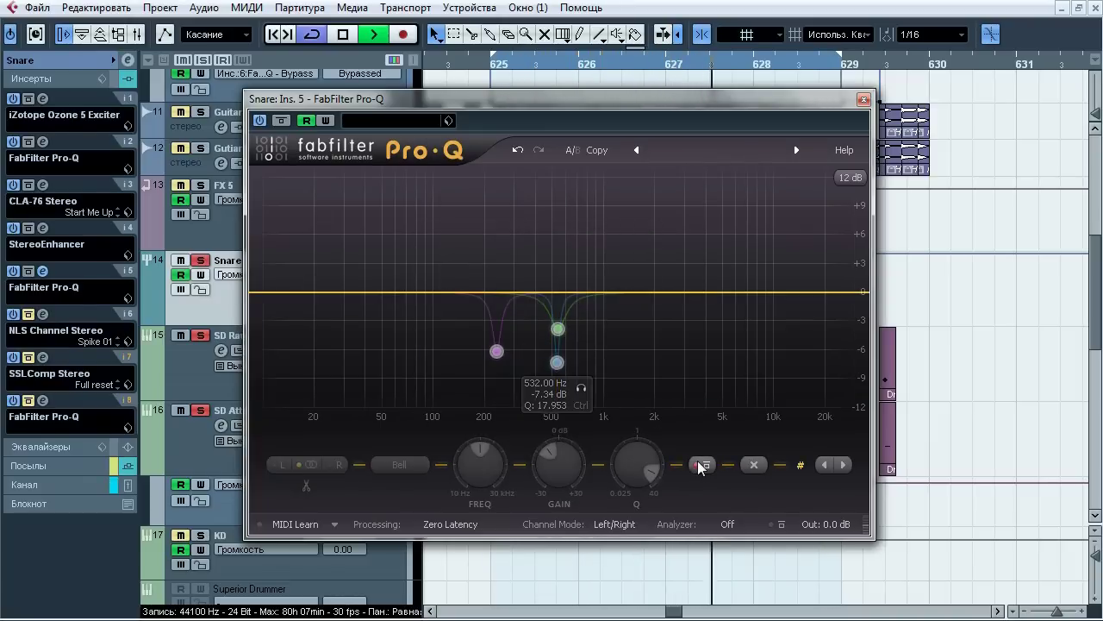
pyautogui.click(702, 465)
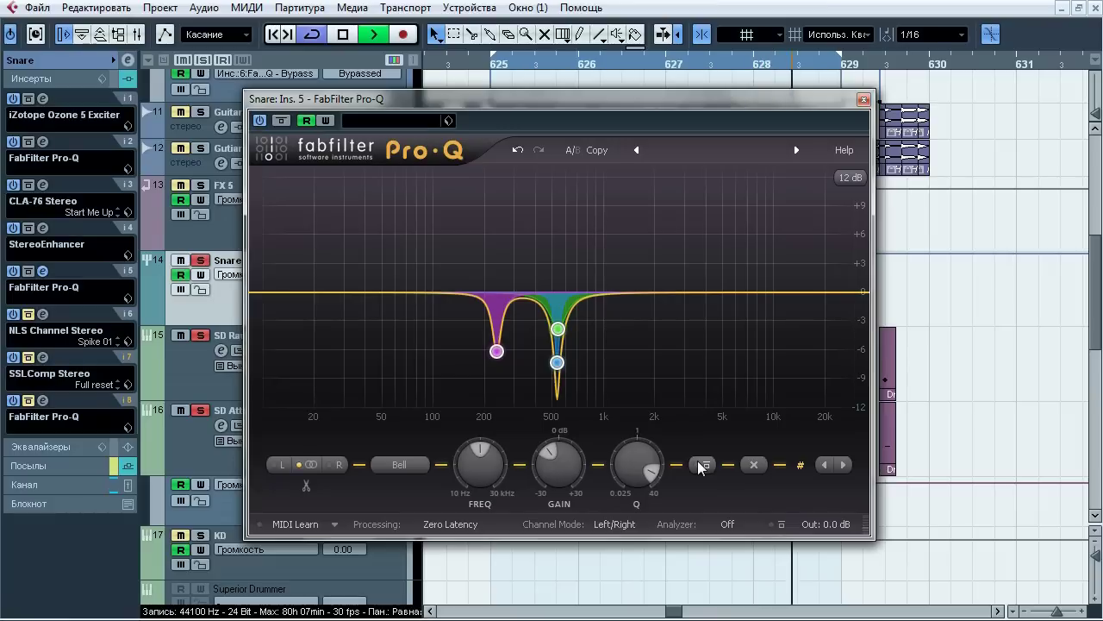
pyautogui.click(863, 99)
# Step: Open the NLS Channel Stereo in the sixth insert slot, compare it bypassed and active during playback, and close it left active
pyautogui.click(43, 314)
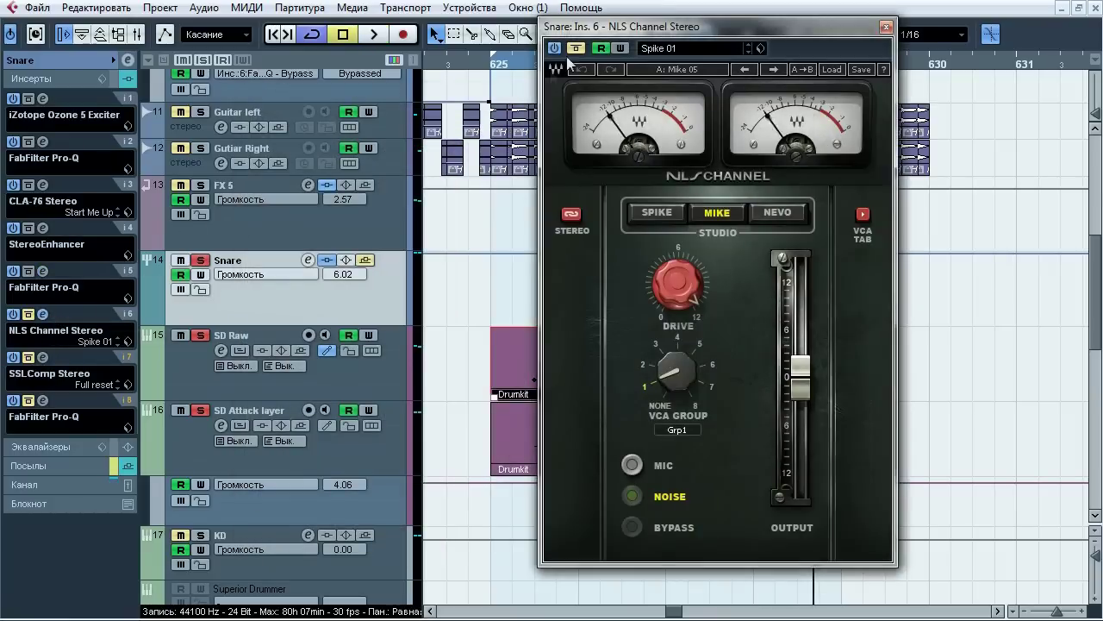
pyautogui.moveTo(603, 29); pyautogui.dragTo(552, 50)
pyautogui.press('space')
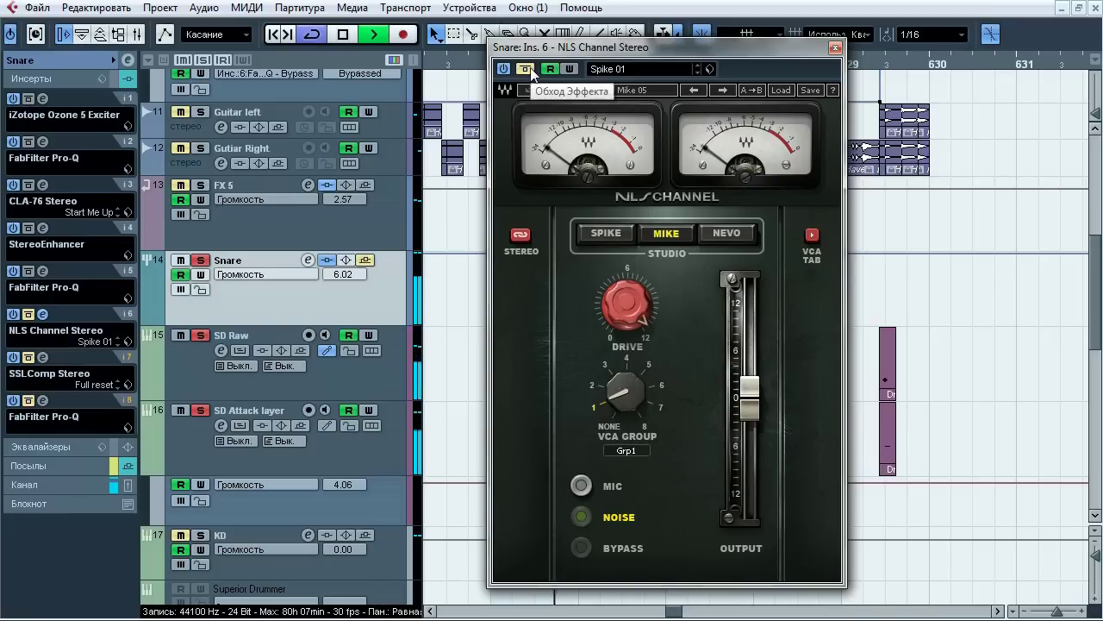
pyautogui.click(525, 68)
pyautogui.click(531, 69)
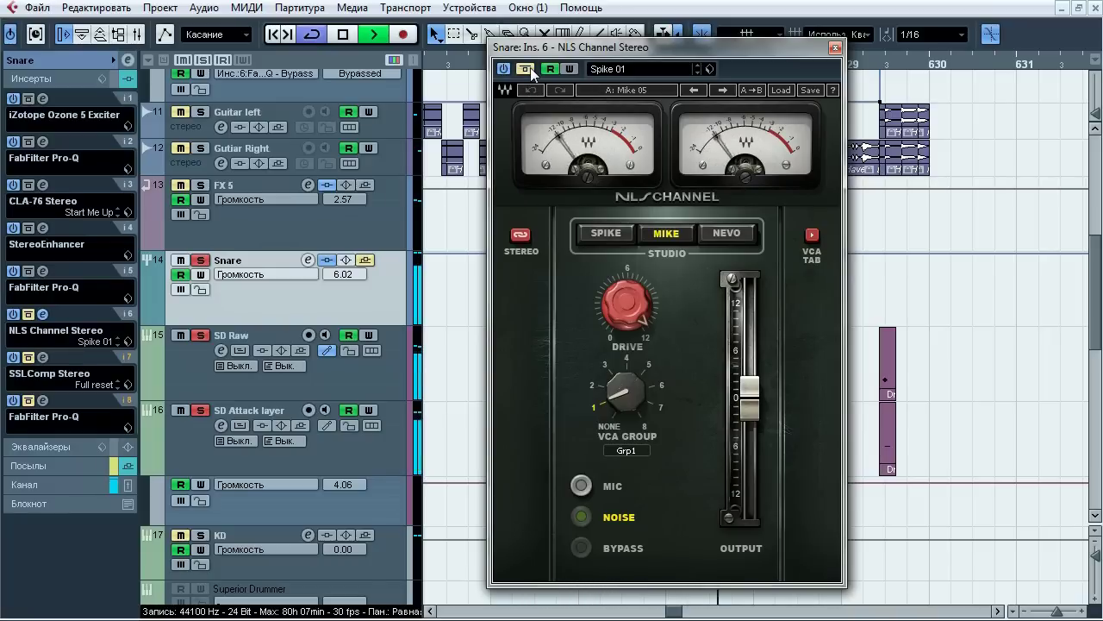
pyautogui.click(528, 68)
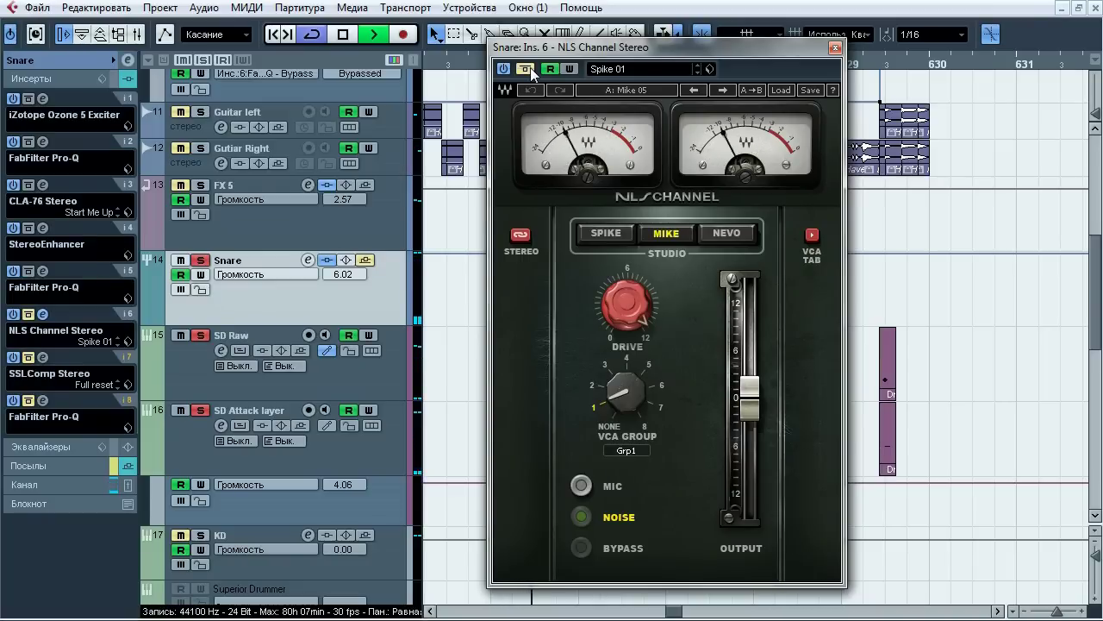
pyautogui.click(528, 68)
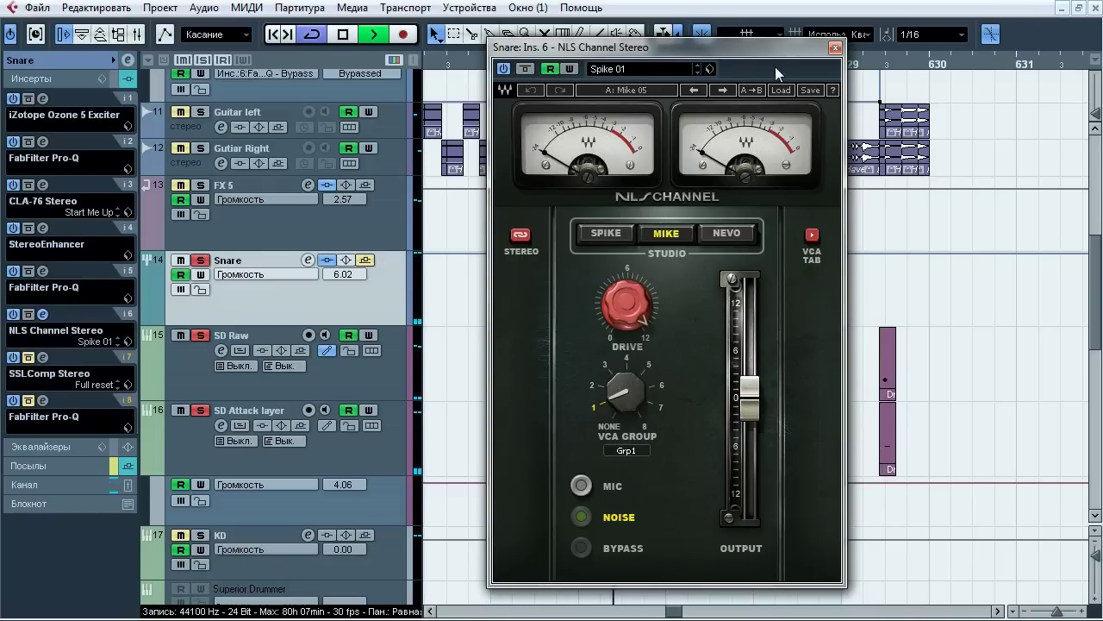
pyautogui.press('space')
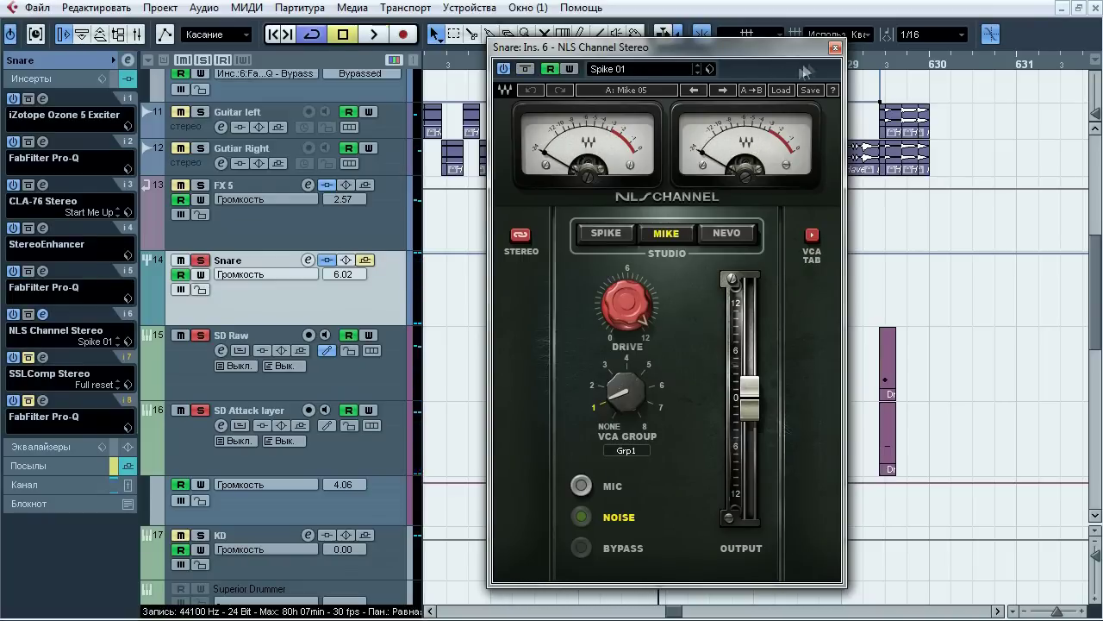
pyautogui.click(834, 48)
# Step: Open the SSLComp Stereo in the seventh insert slot, audition it out of bypass during playback, and close its window
pyautogui.click(43, 357)
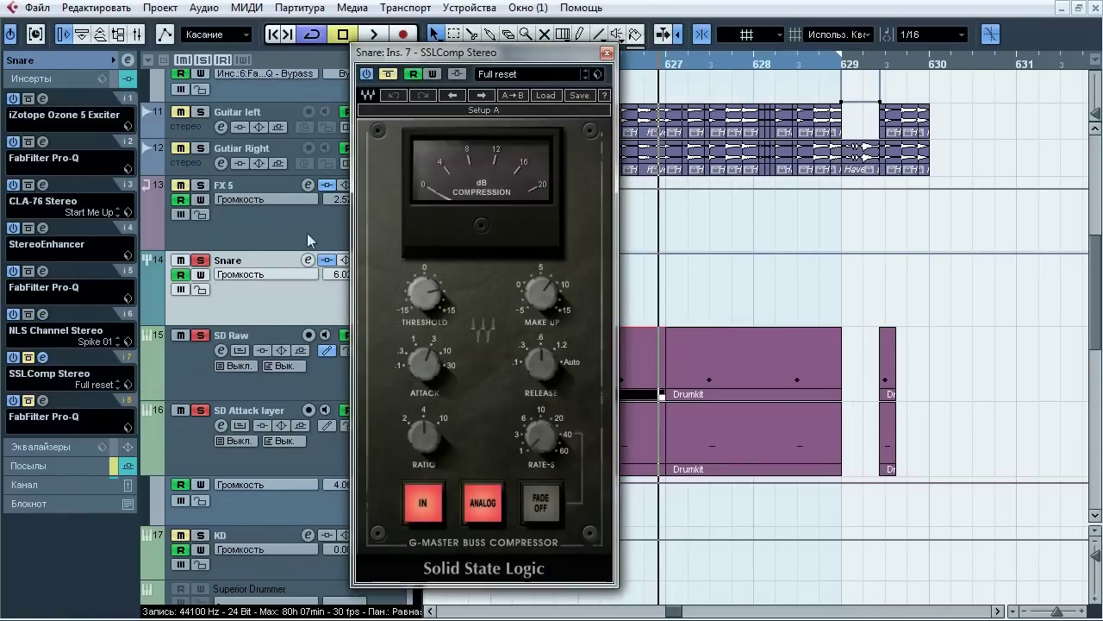
pyautogui.moveTo(516, 53); pyautogui.dragTo(511, 63)
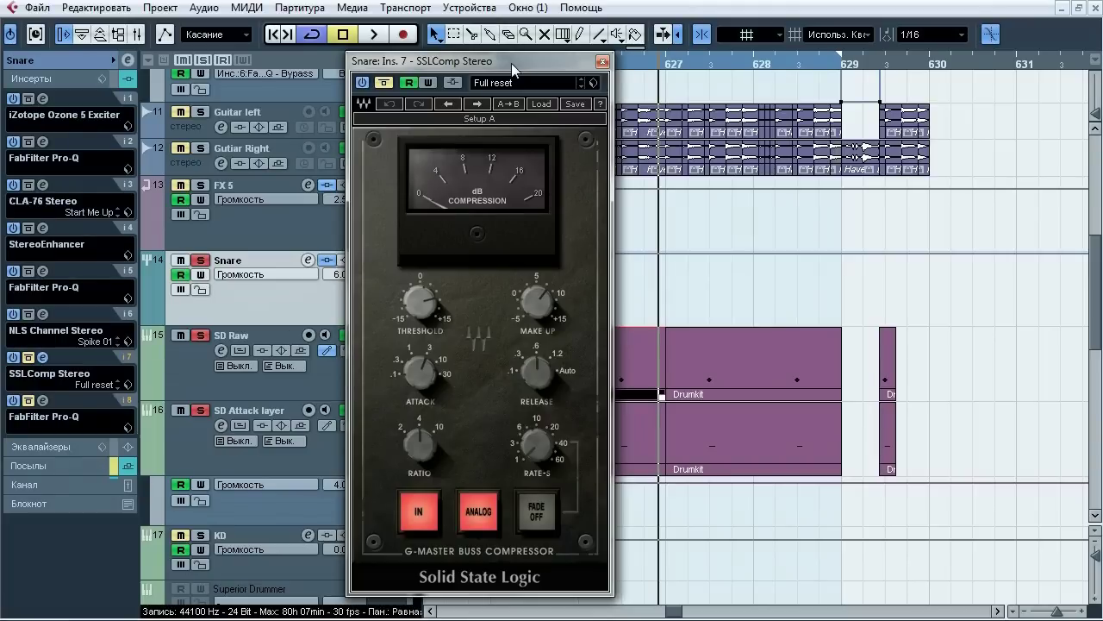
pyautogui.press('space')
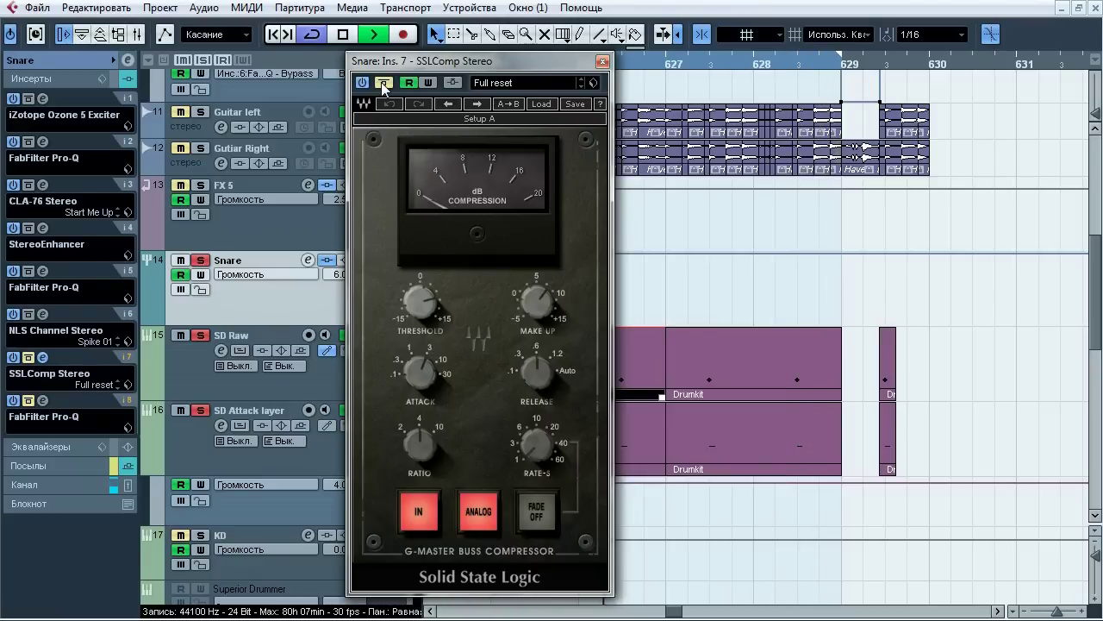
pyautogui.click(384, 84)
pyautogui.press('space')
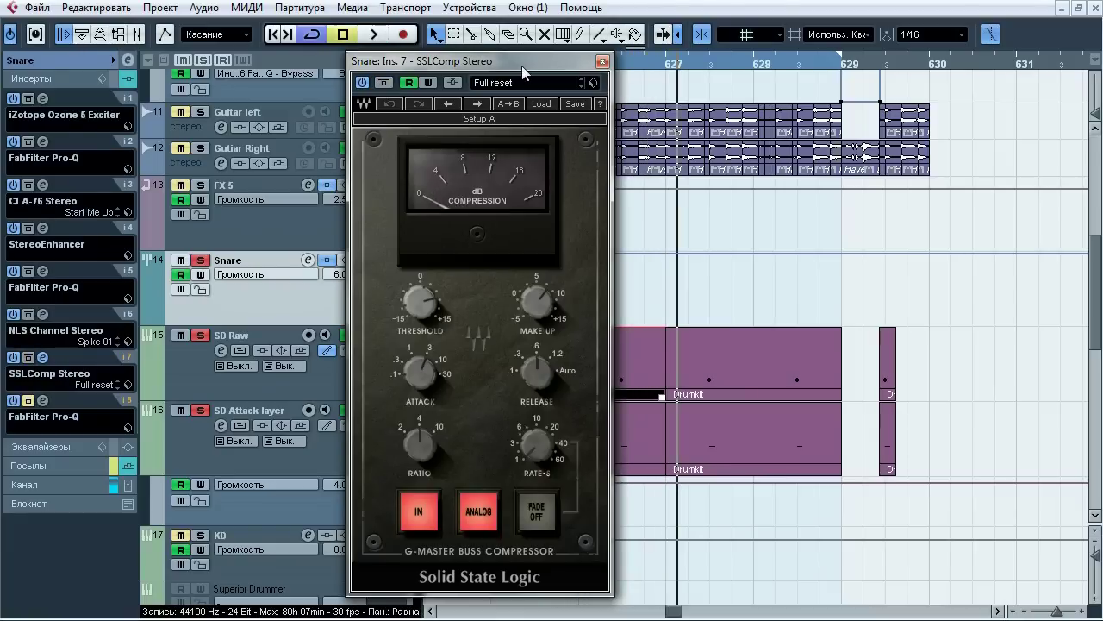
pyautogui.click(602, 62)
# Step: Open the FabFilter Pro-Q in the eighth insert slot, compare it bypassed and active during playback, leave it active, and stop playback
pyautogui.click(42, 400)
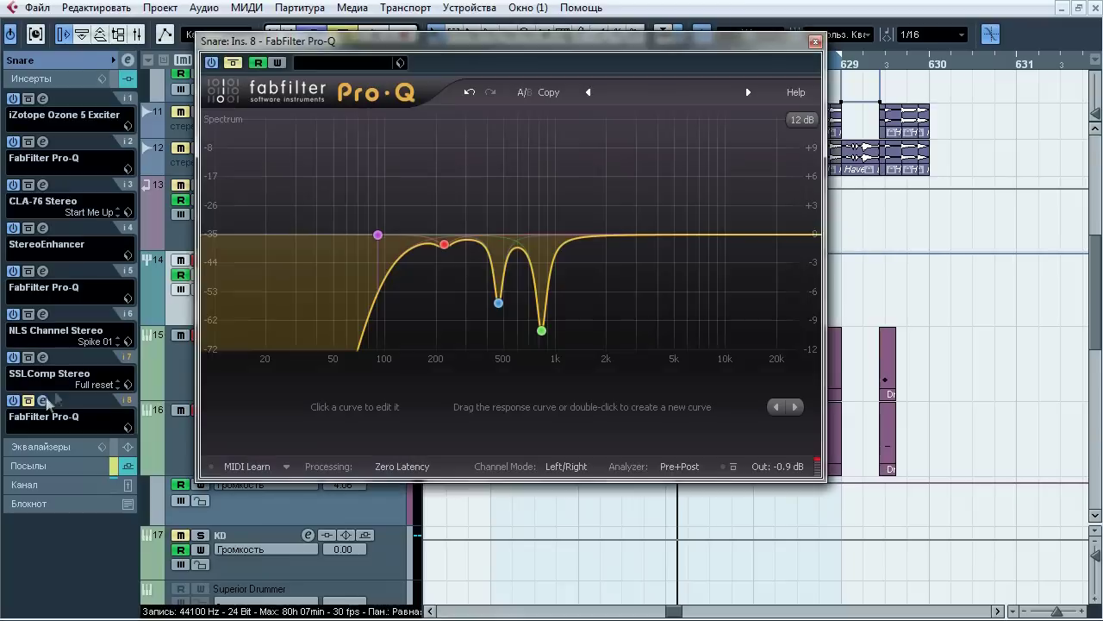
pyautogui.moveTo(474, 38); pyautogui.dragTo(476, 72)
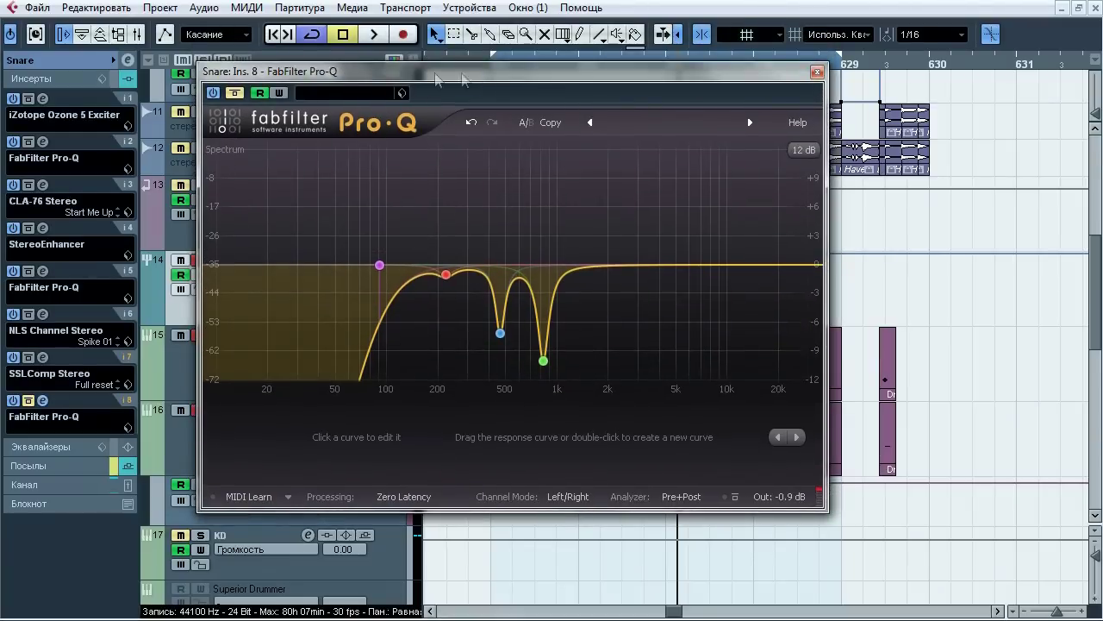
pyautogui.press('space')
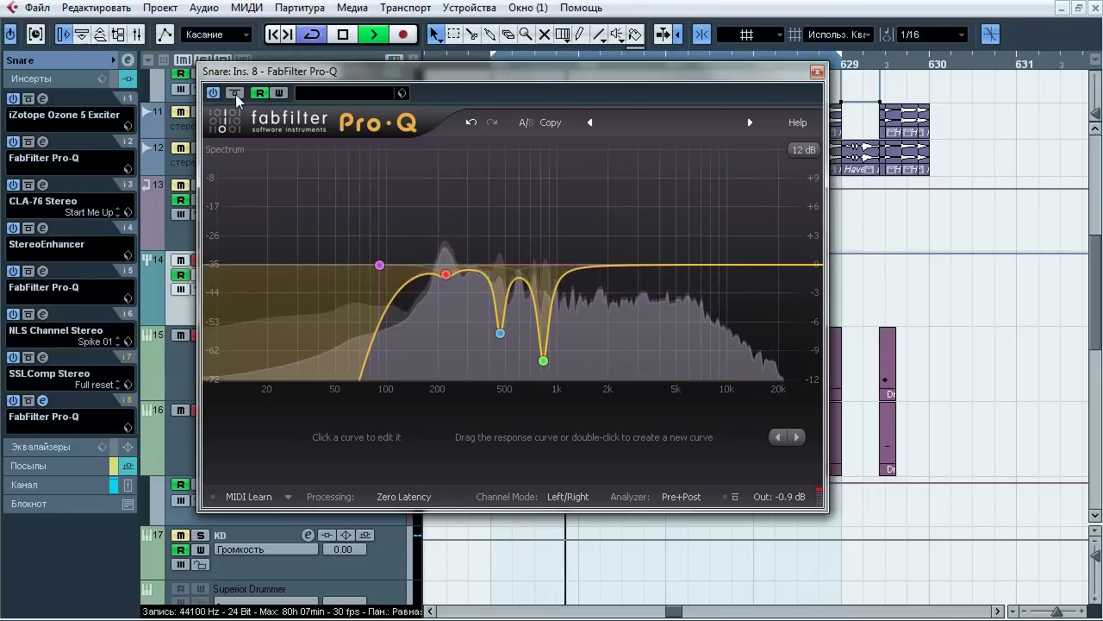
pyautogui.click(236, 93)
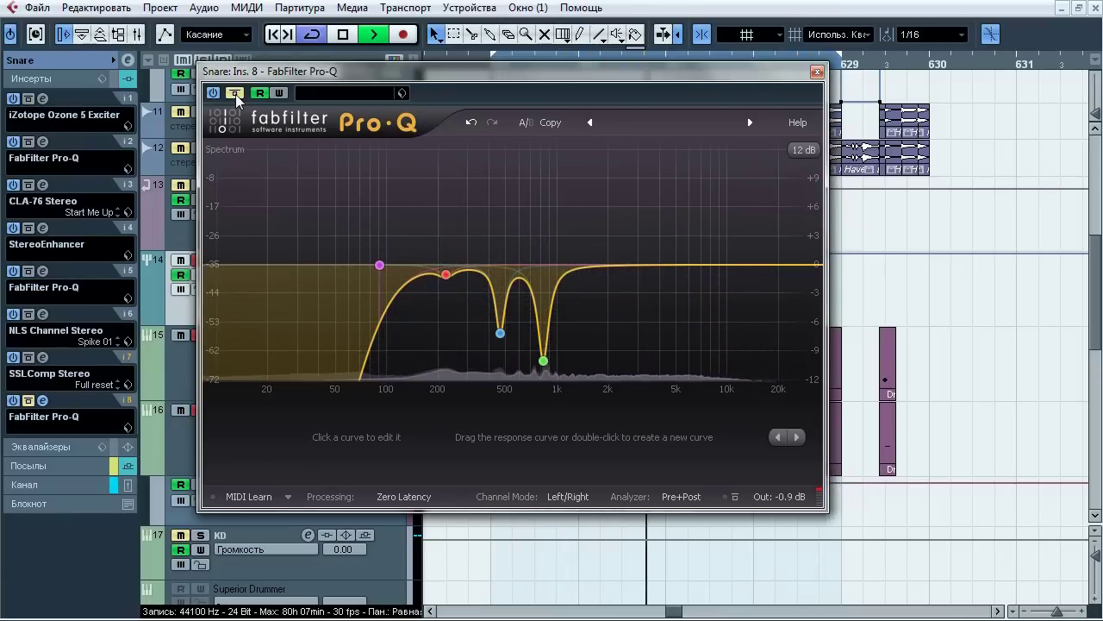
pyautogui.click(235, 94)
pyautogui.click(235, 93)
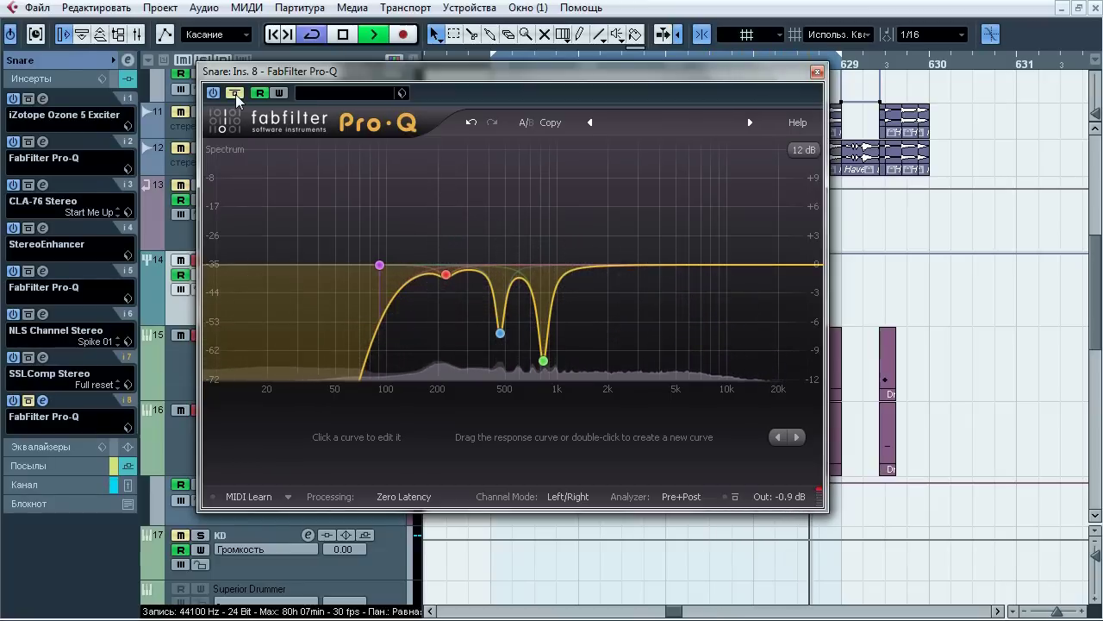
pyautogui.click(235, 93)
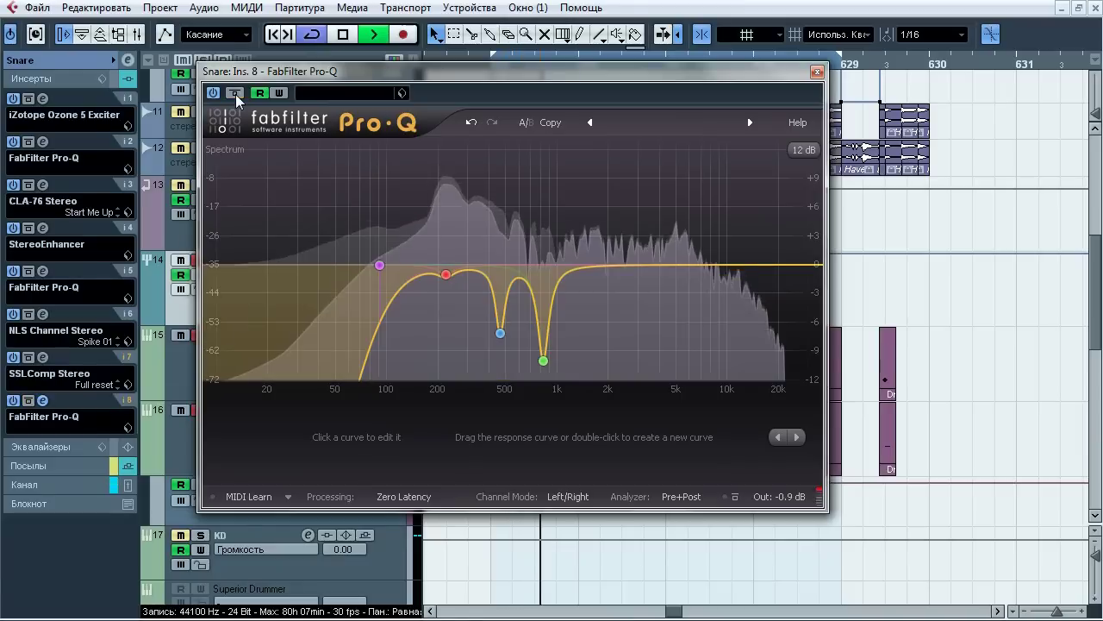
pyautogui.press('space')
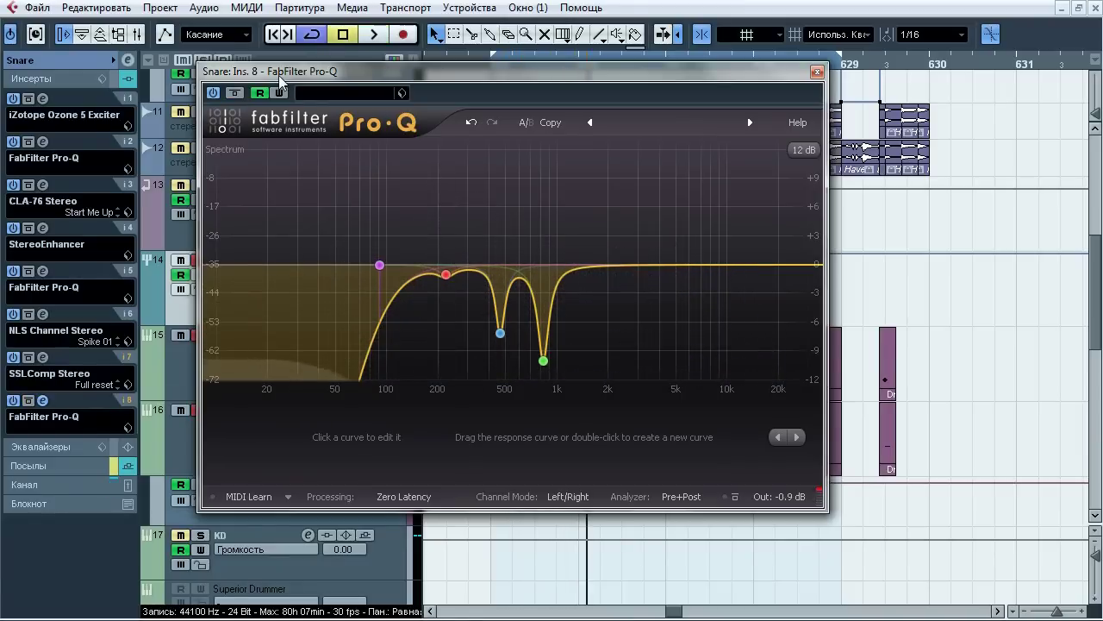
# Step: Compare the 90 Hz low cut bypassed and active during playback, leave it active, and listen to its frequency range in isolation
pyautogui.moveTo(388, 263)
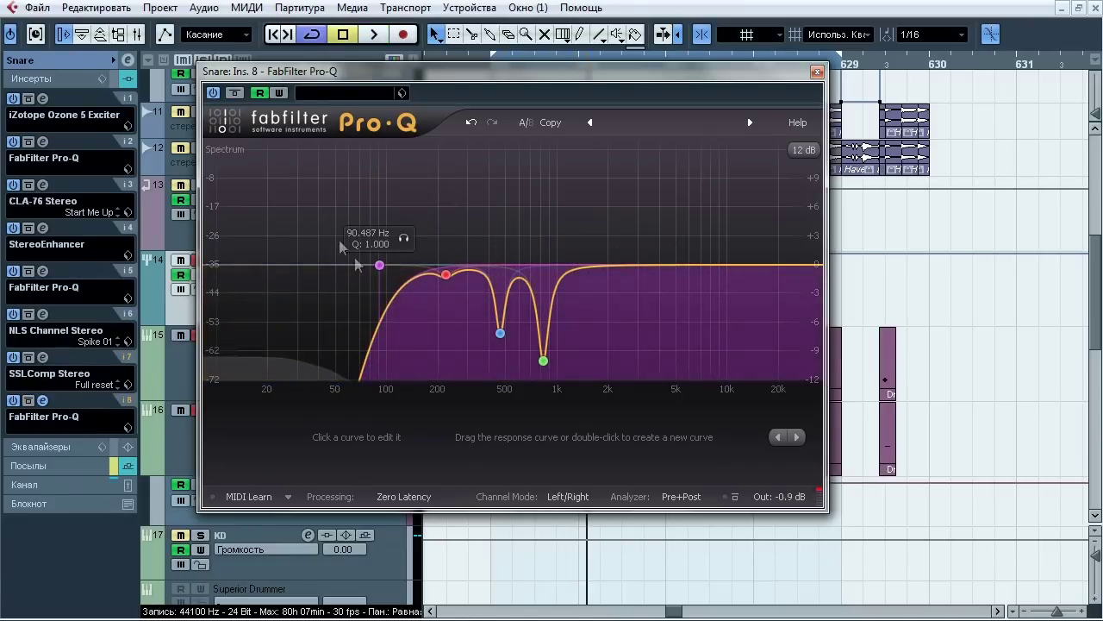
pyautogui.click(379, 265)
pyautogui.press('space')
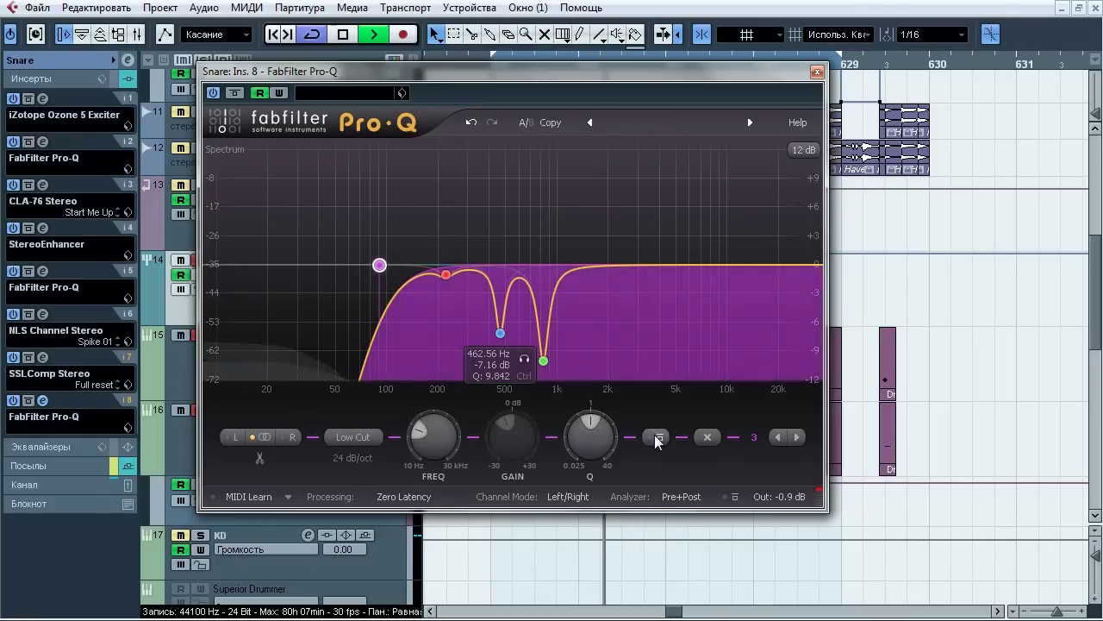
pyautogui.click(658, 438)
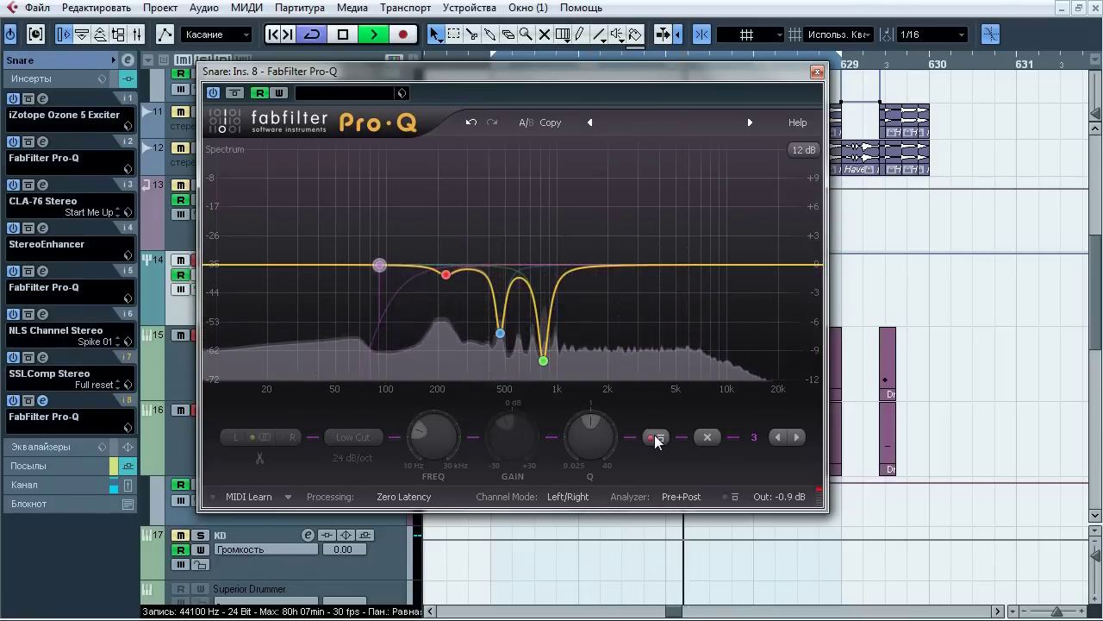
pyautogui.click(657, 438)
pyautogui.click(657, 438)
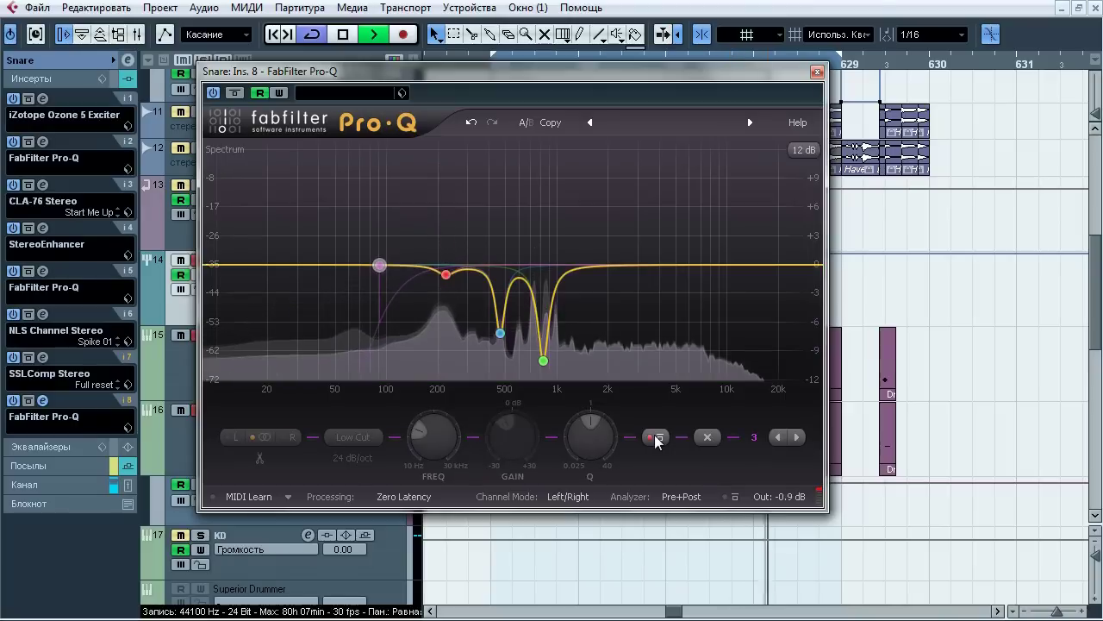
pyautogui.click(657, 438)
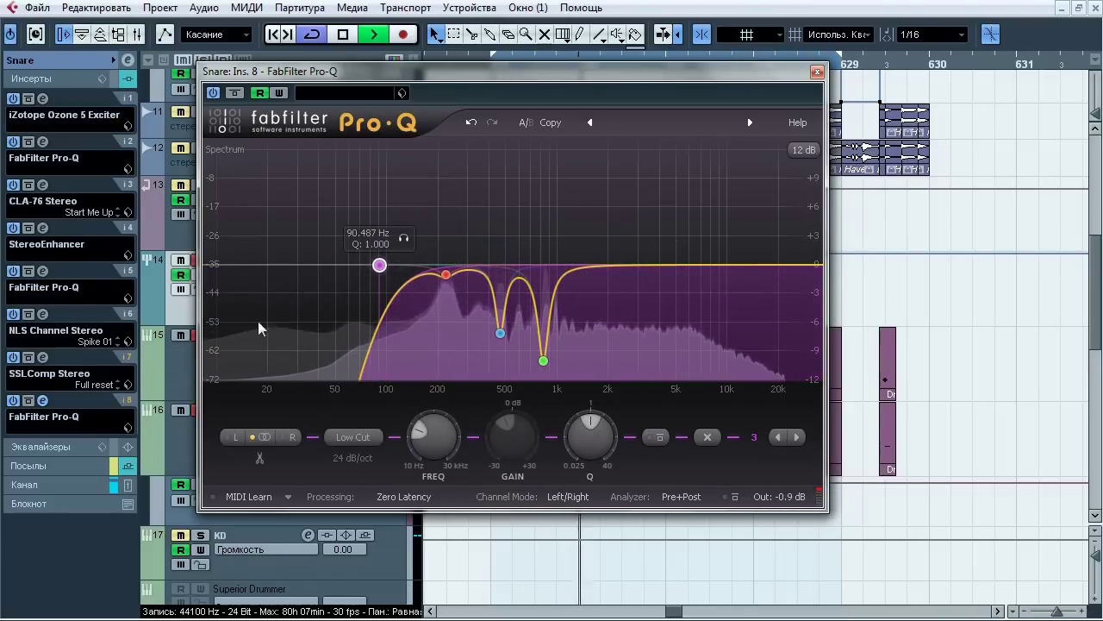
pyautogui.click(403, 241)
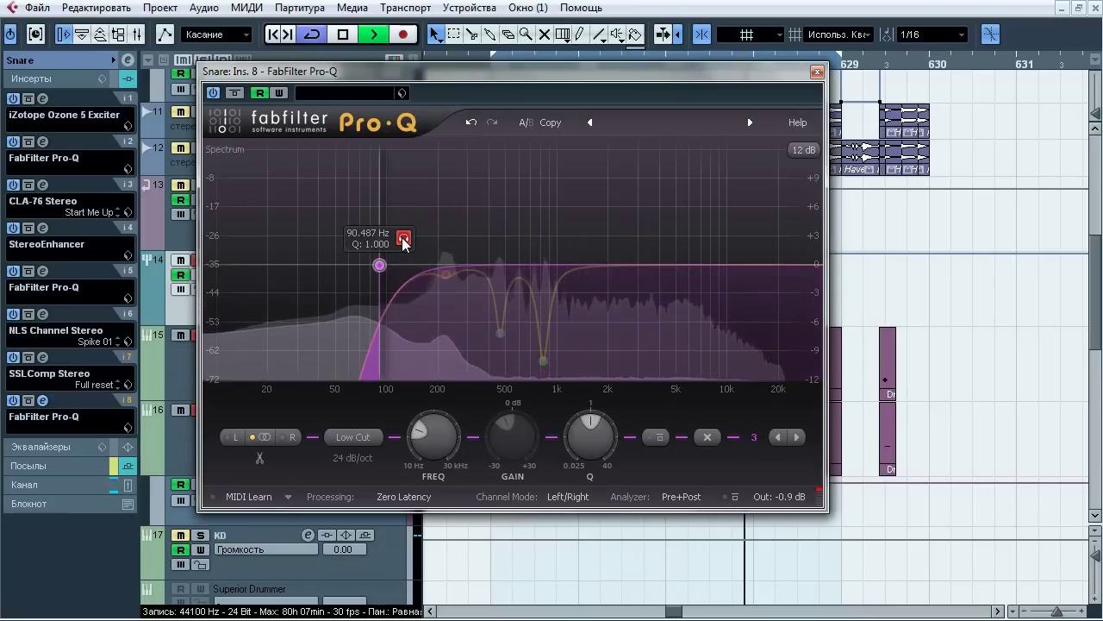
pyautogui.press('space')
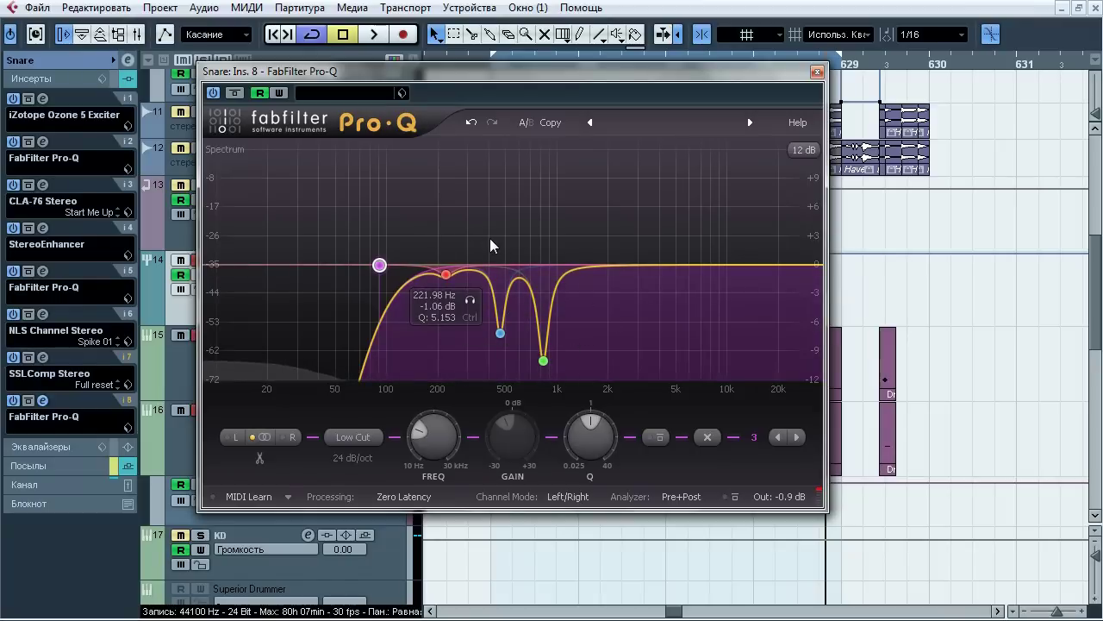
# Step: Select the three bell cuts together, compare them bypassed and active during playback, and leave them active
pyautogui.click(445, 274)
pyautogui.press('space')
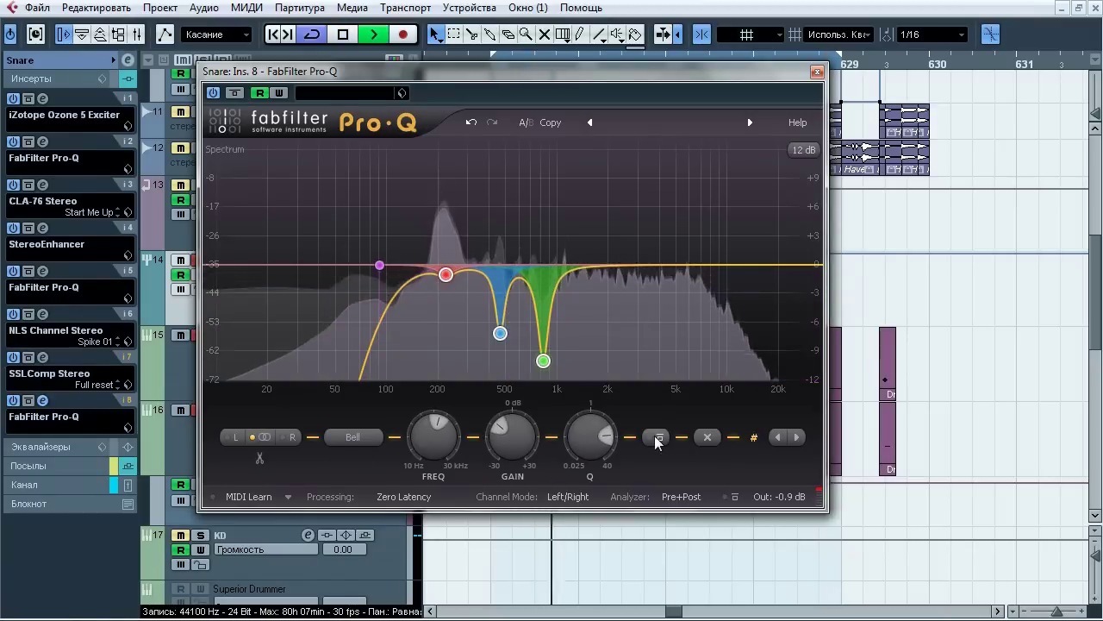
pyautogui.click(657, 438)
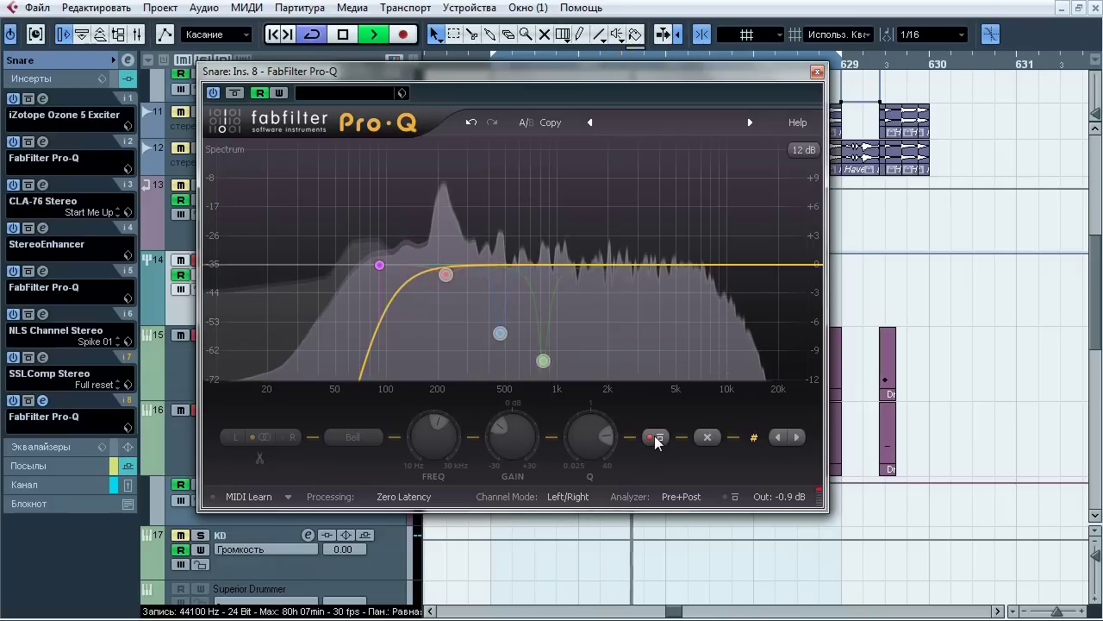
pyautogui.click(657, 438)
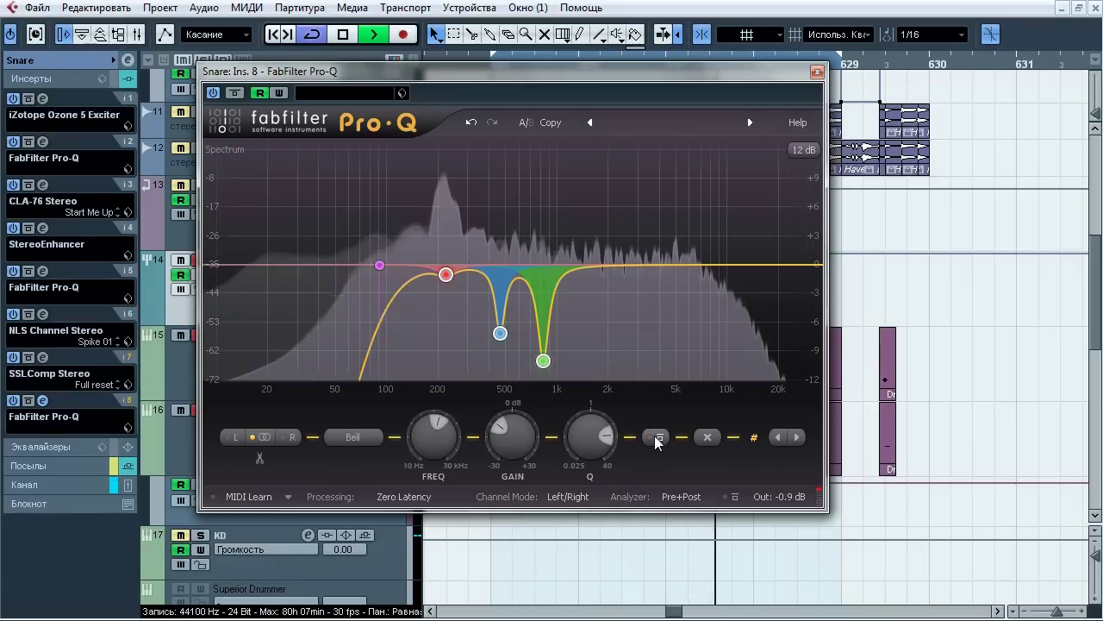
pyautogui.click(657, 438)
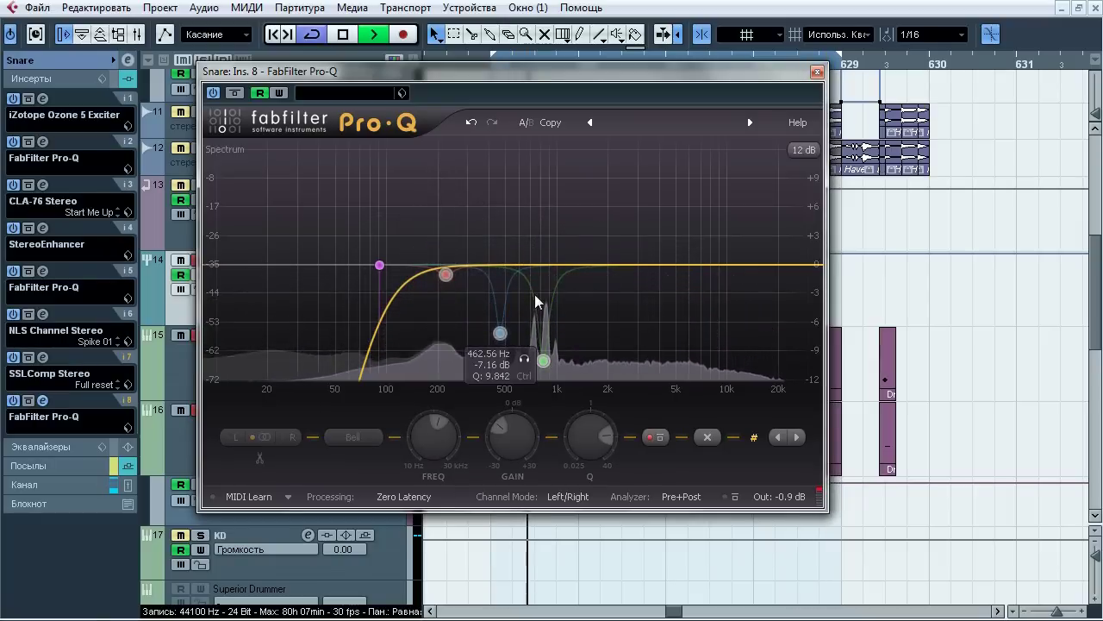
pyautogui.click(657, 438)
# Step: Listen to each of the three bell cuts in isolation during playback, stop playback, and close the Pro-Q window
pyautogui.click(470, 299)
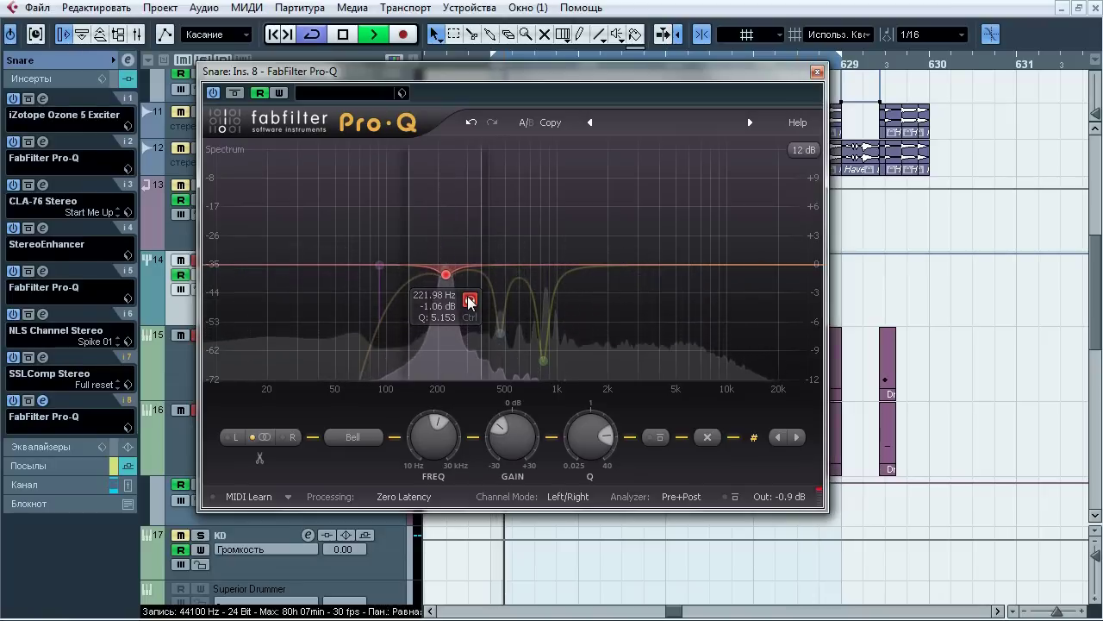
pyautogui.click(470, 301)
pyautogui.click(525, 363)
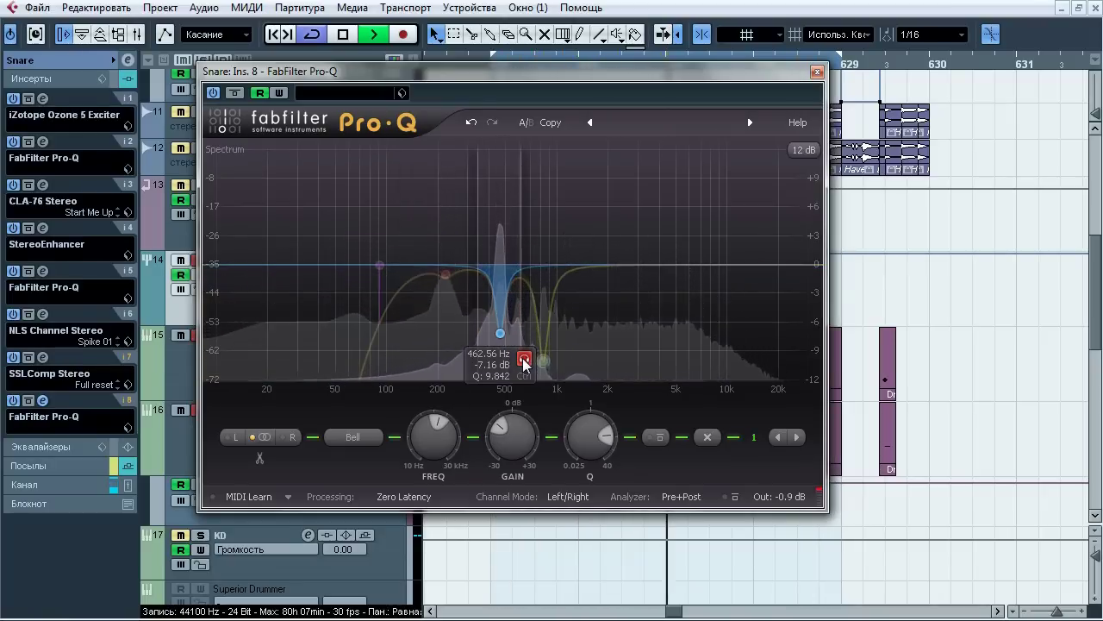
pyautogui.click(524, 362)
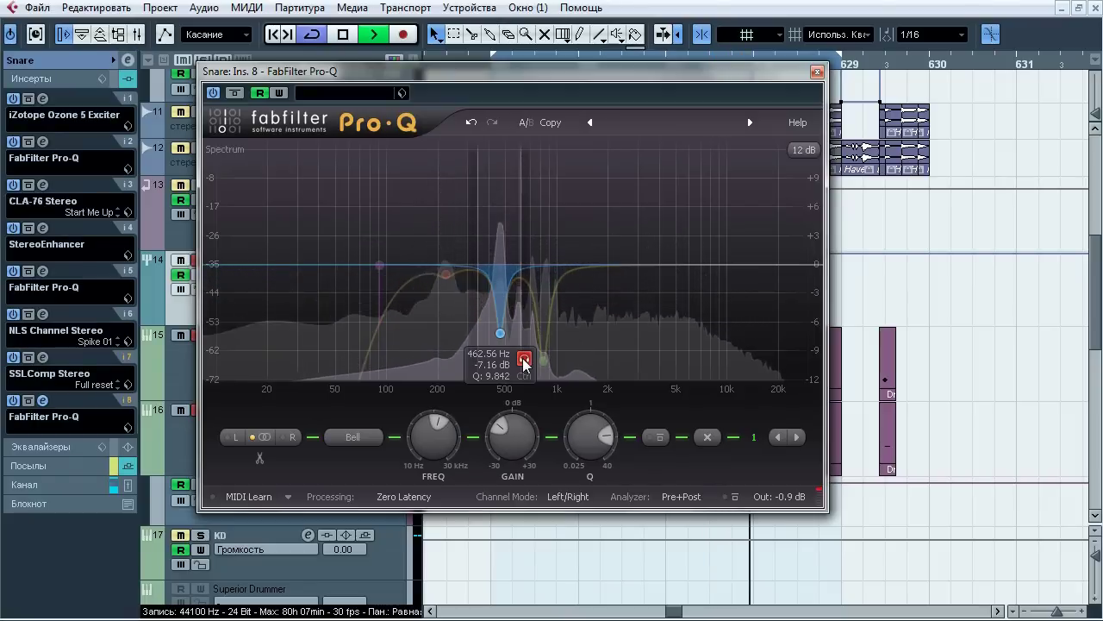
pyautogui.click(568, 323)
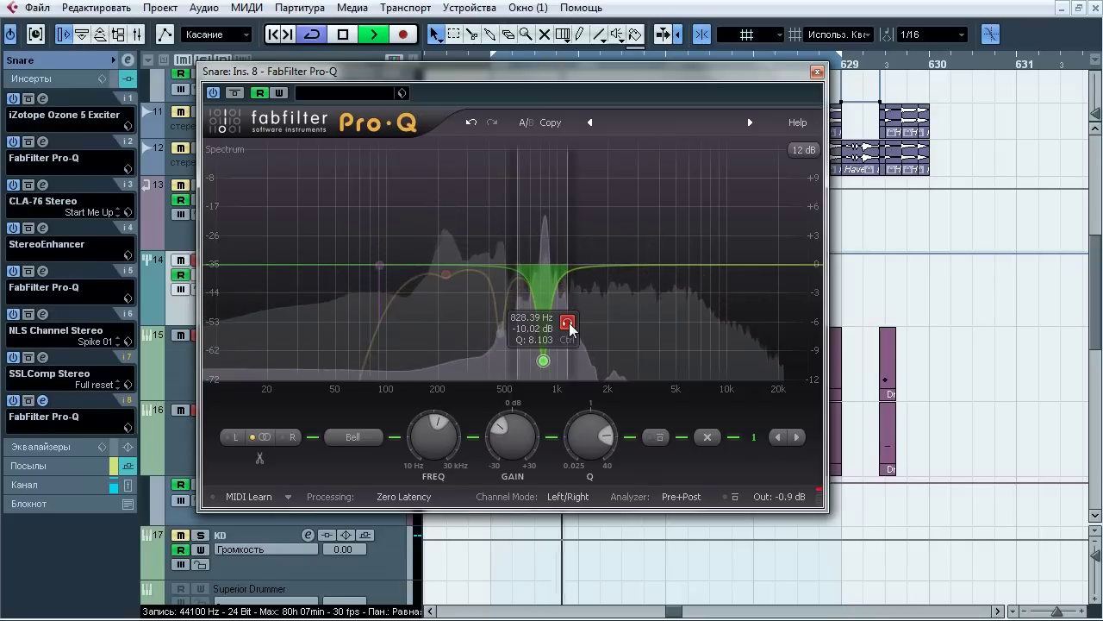
pyautogui.press('space')
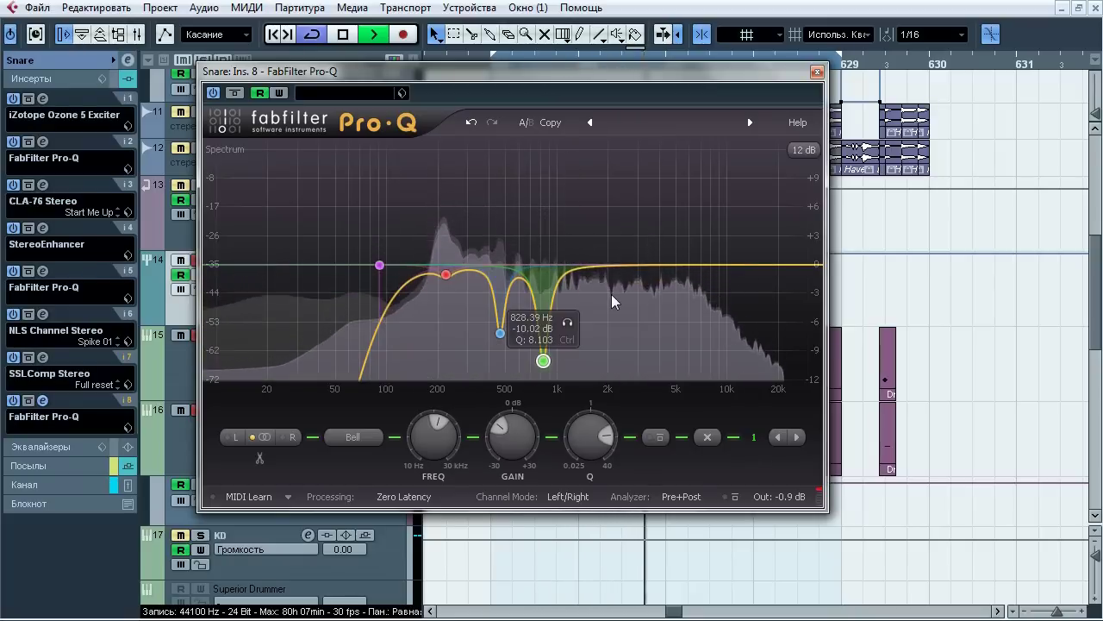
pyautogui.click(817, 72)
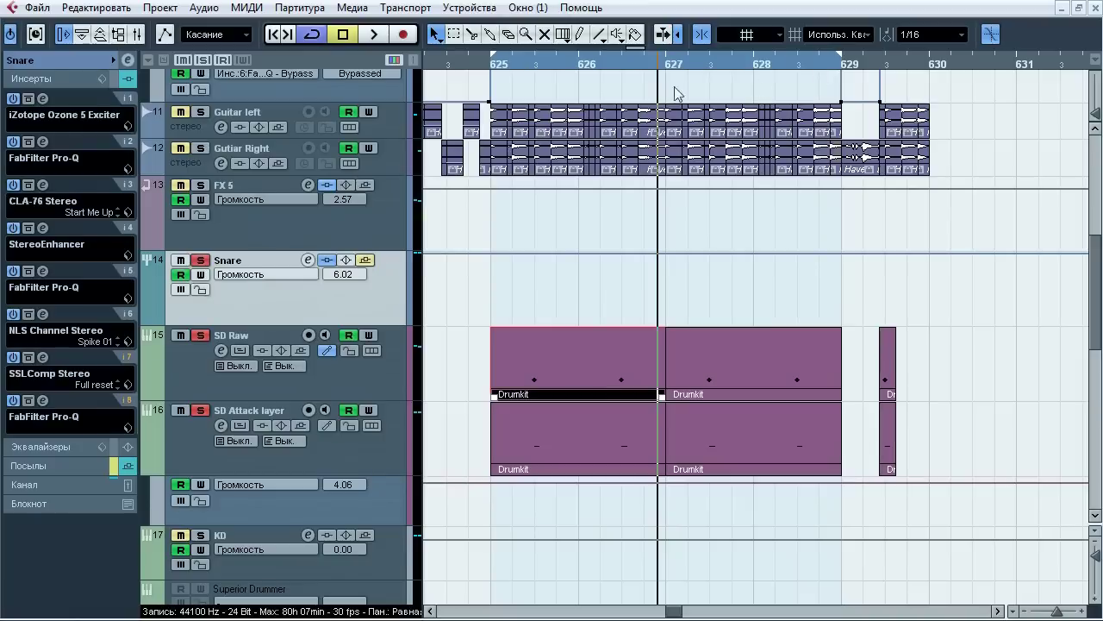
# Step: Show the Snare group's channel fader and meter, and play the loop briefly to check its level
pyautogui.click(80, 483)
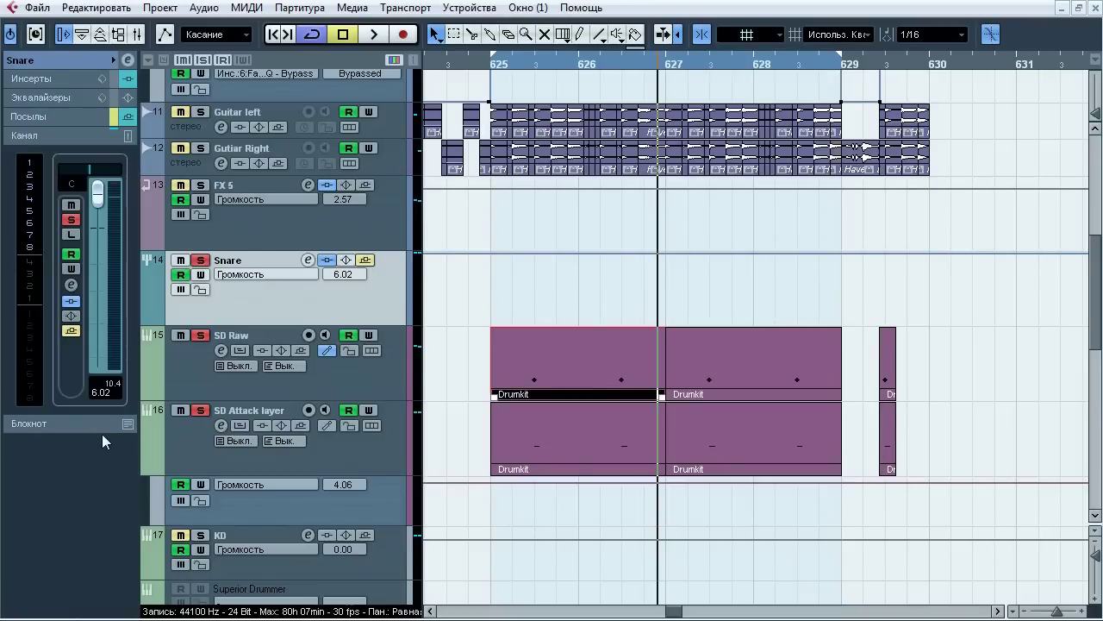
pyautogui.press('space')
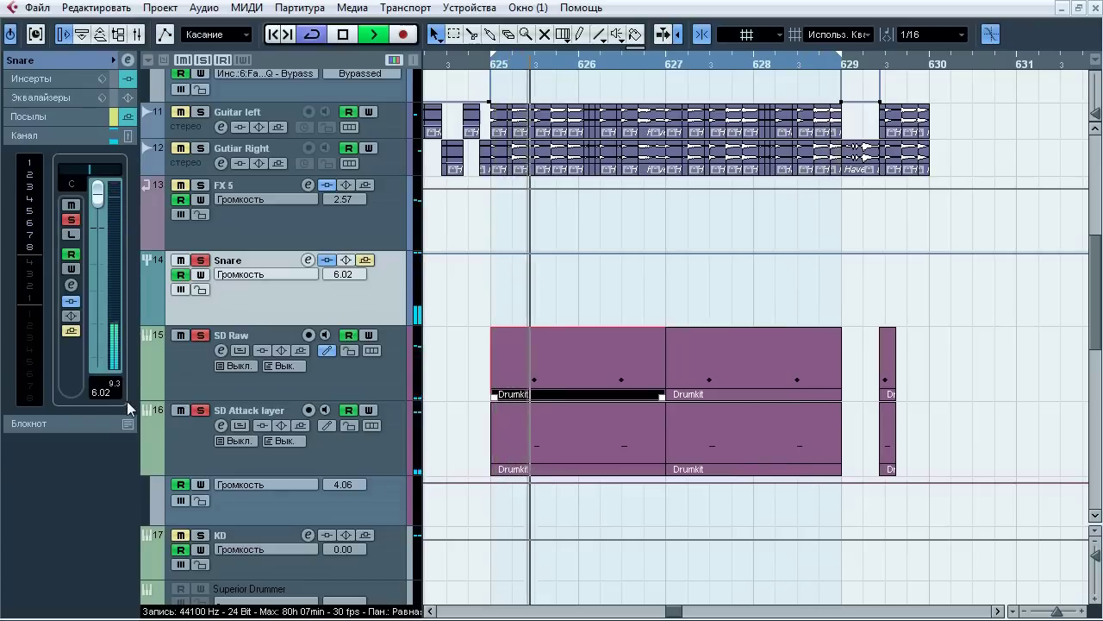
pyautogui.press('space')
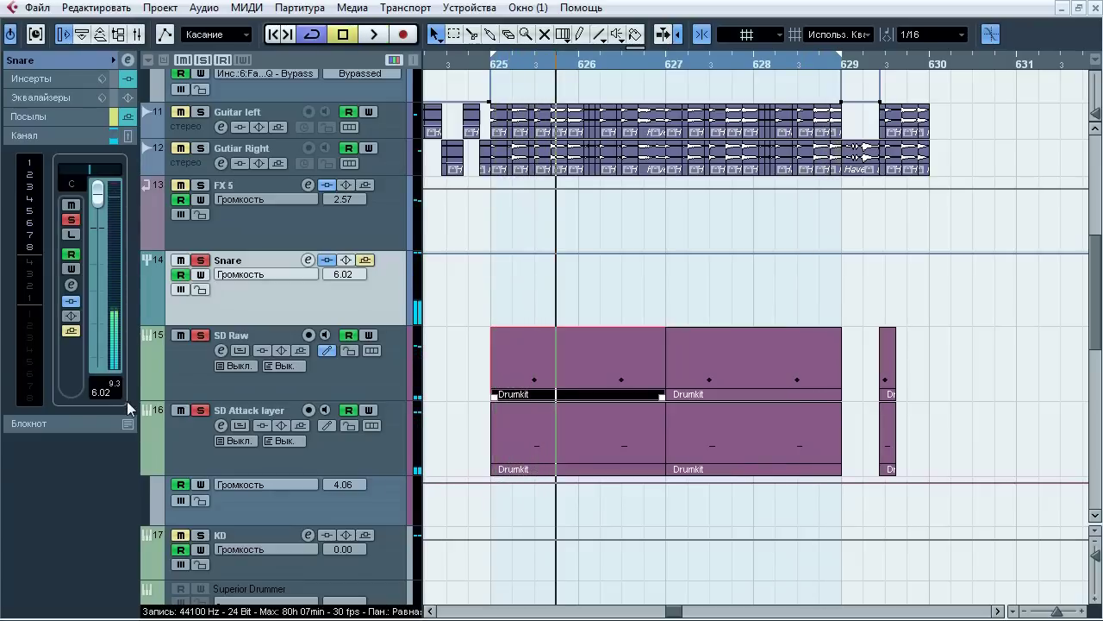
# Step: Open the Master group's channel settings to view its insert chain, and close the window
pyautogui.moveTo(1093, 334); pyautogui.dragTo(1095, 220)
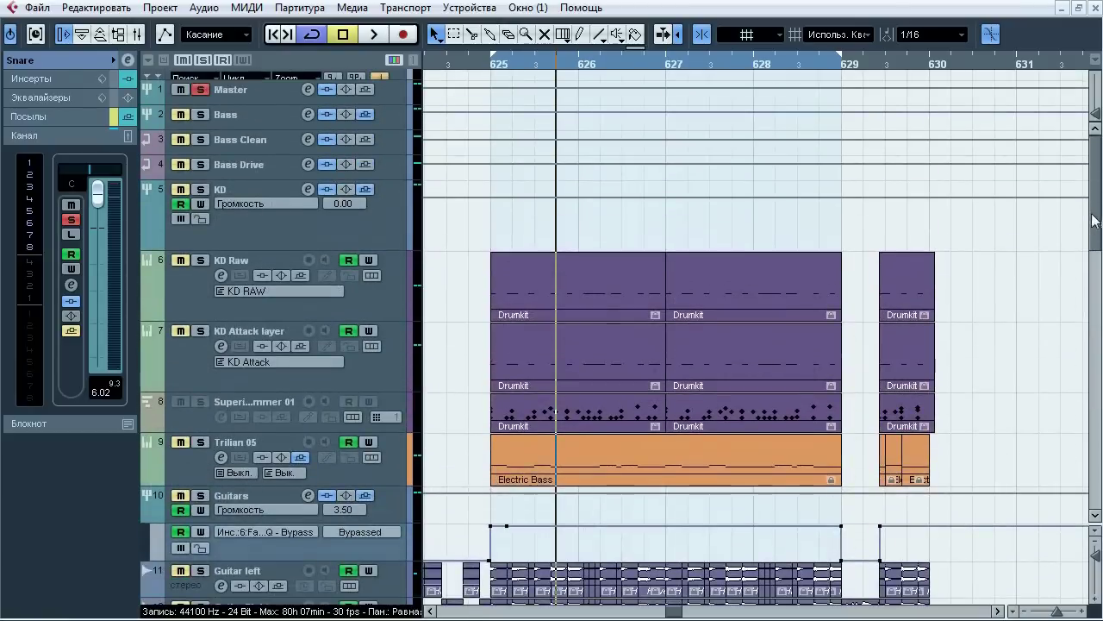
pyautogui.click(277, 95)
pyautogui.click(128, 63)
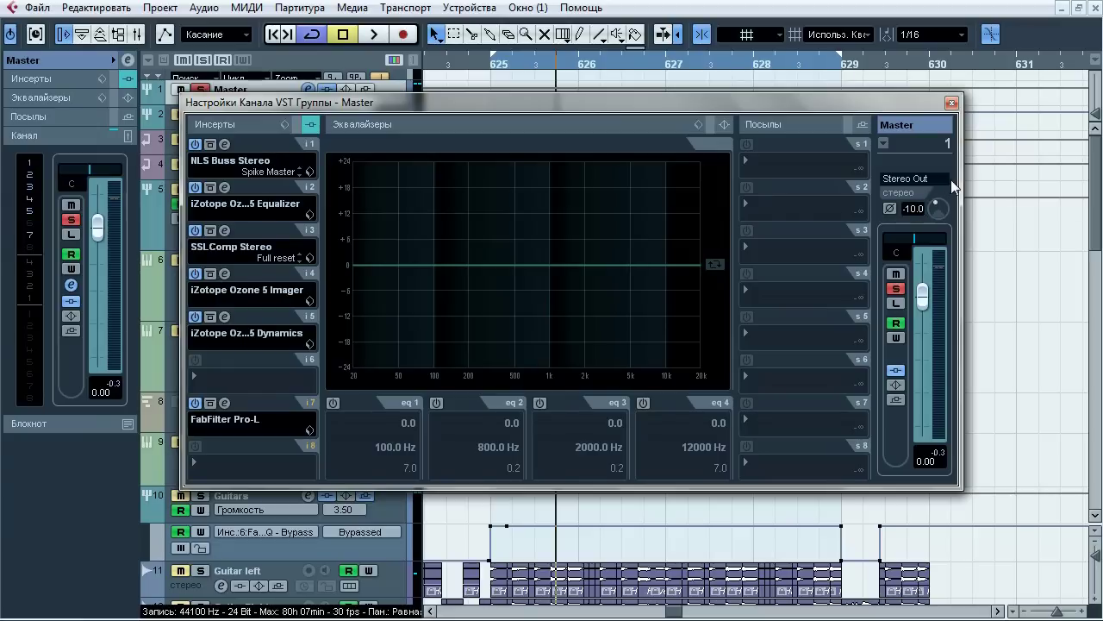
pyautogui.click(951, 103)
# Step: Show the Snare group's sends and compare them bypassed and active during playback, leaving them active
pyautogui.scroll(-5, 675, 299)
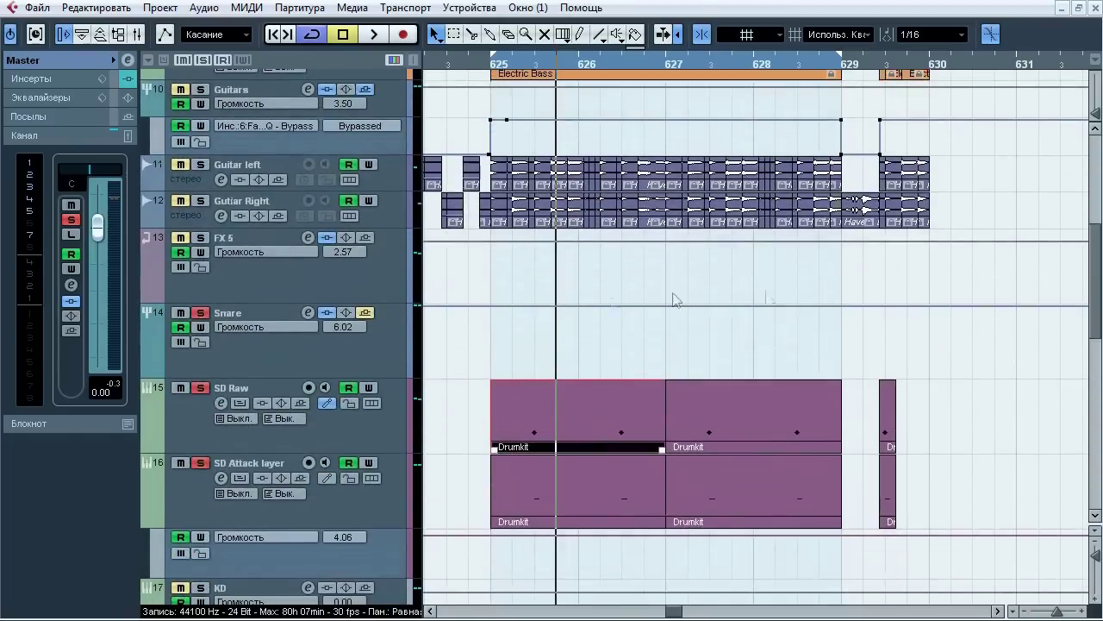
pyautogui.click(362, 339)
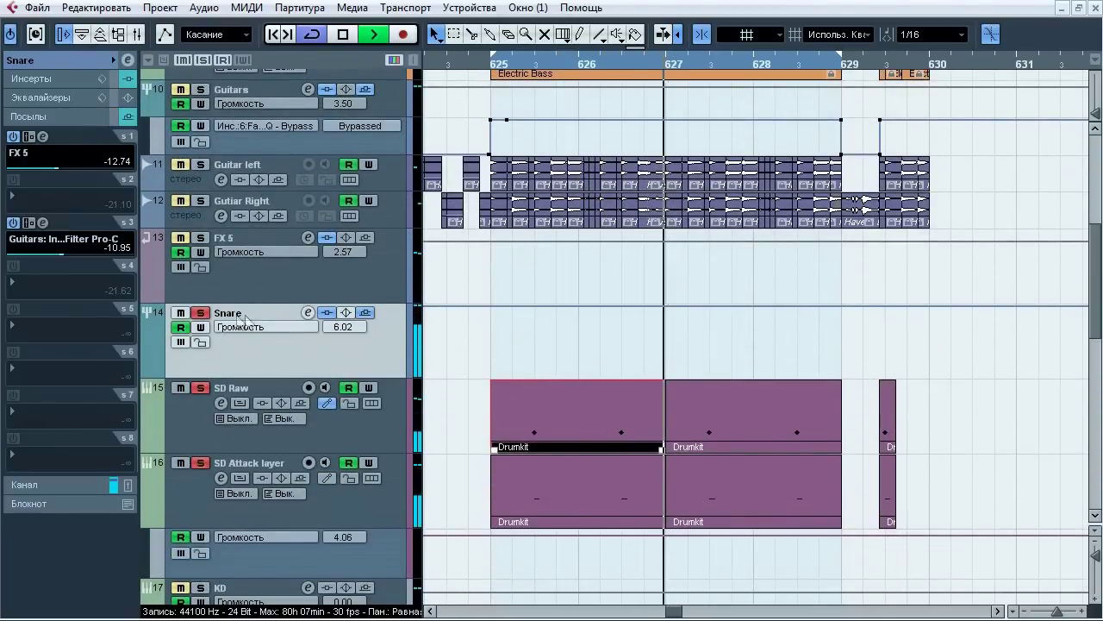
pyautogui.click(201, 313)
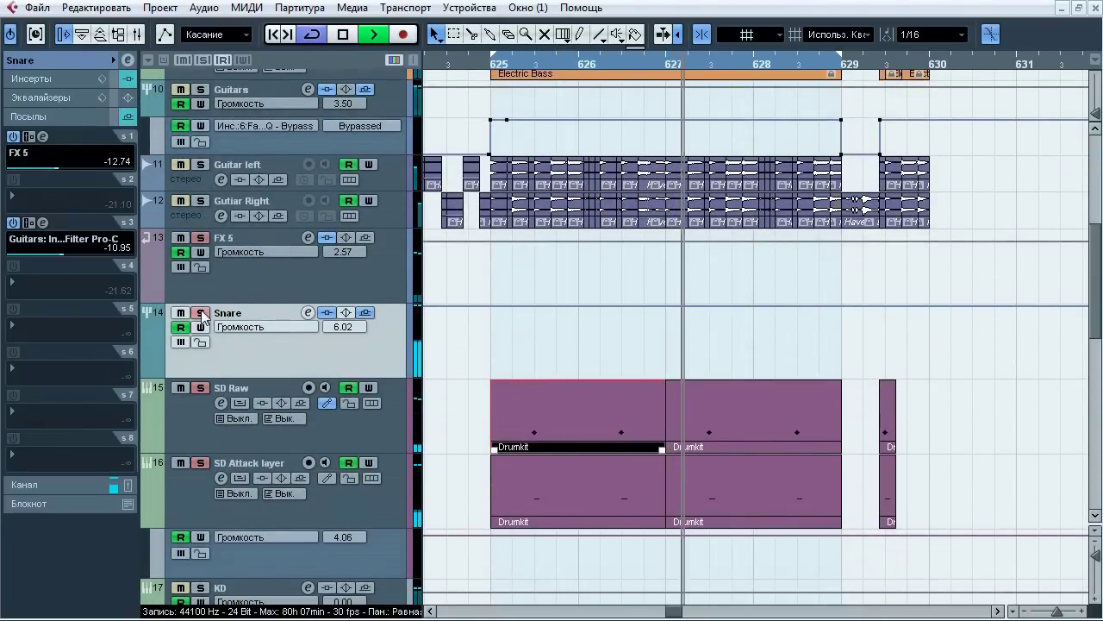
pyautogui.click(366, 313)
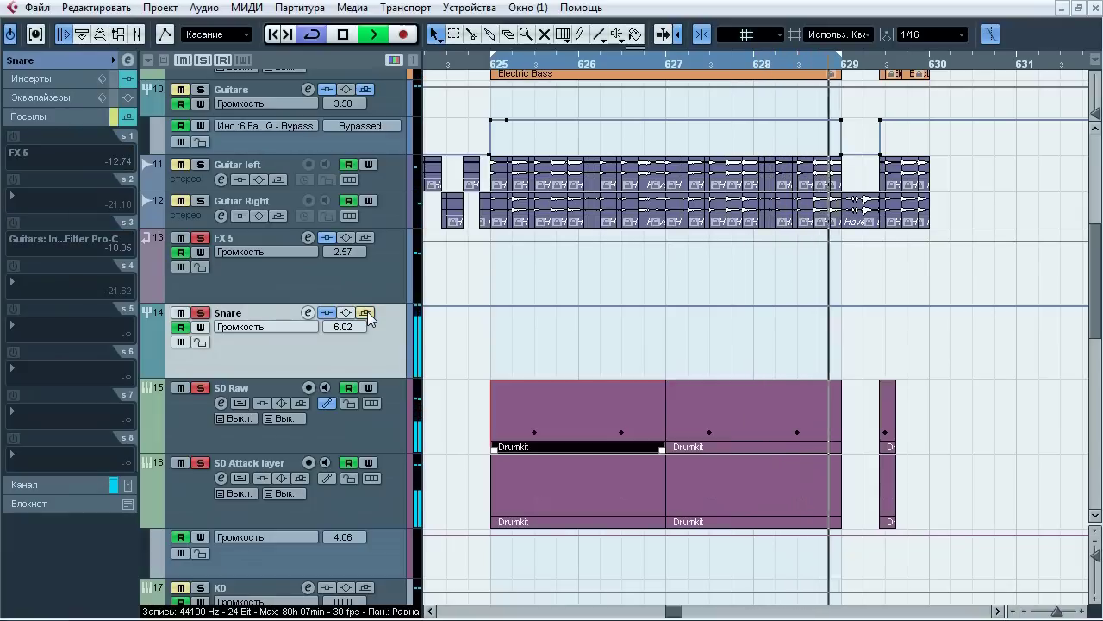
pyautogui.click(365, 313)
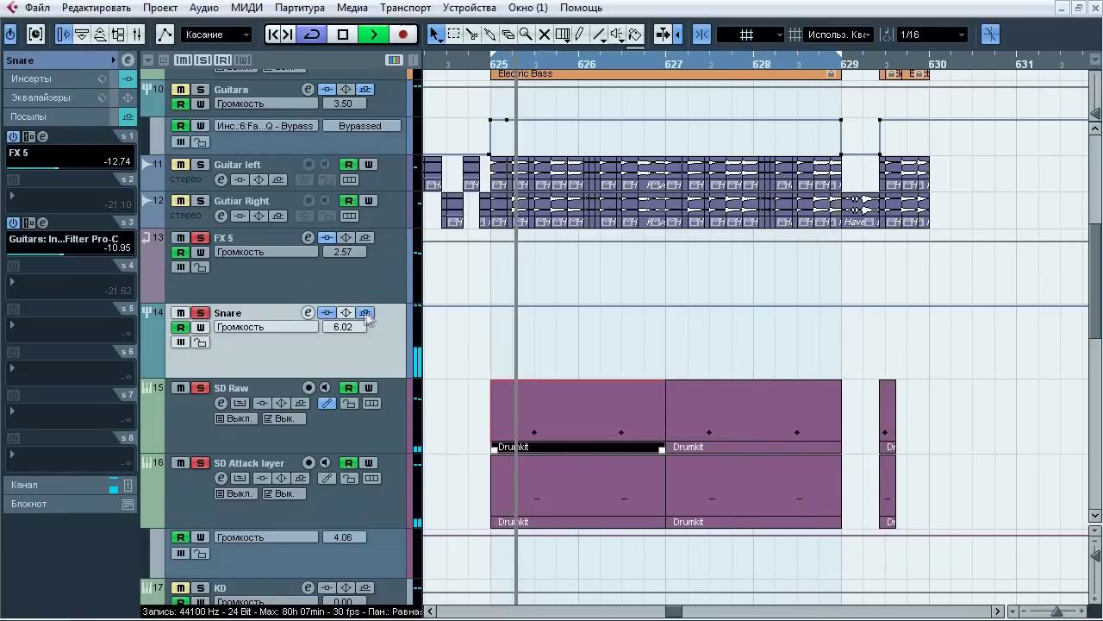
# Step: Take the Snare group out of solo to hear it within the full mix, and stop playback
pyautogui.click(201, 312)
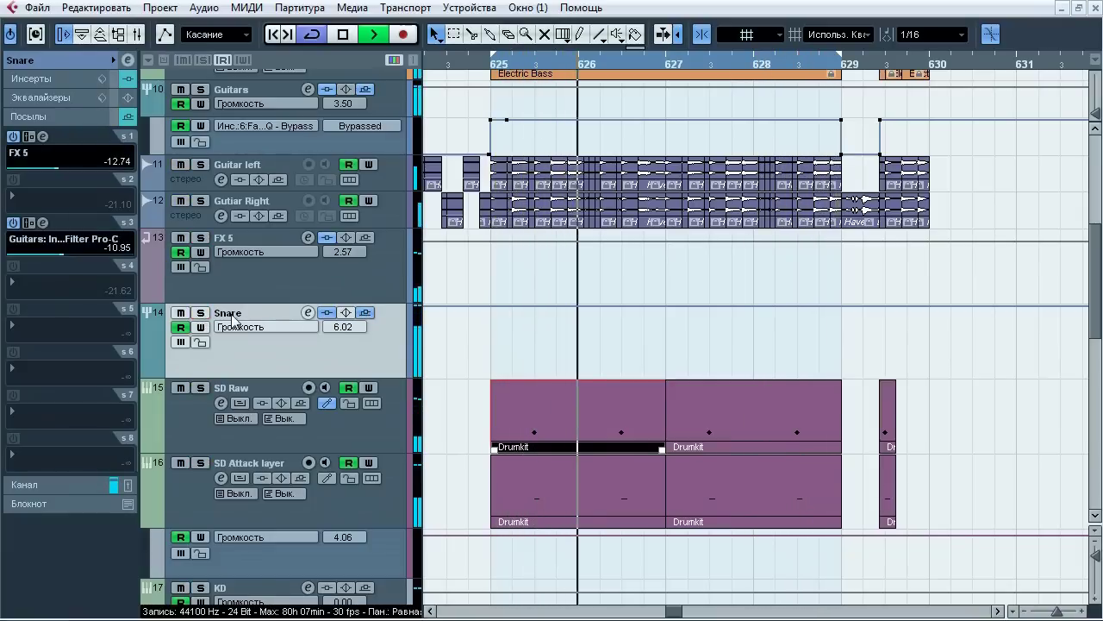
pyautogui.click(327, 312)
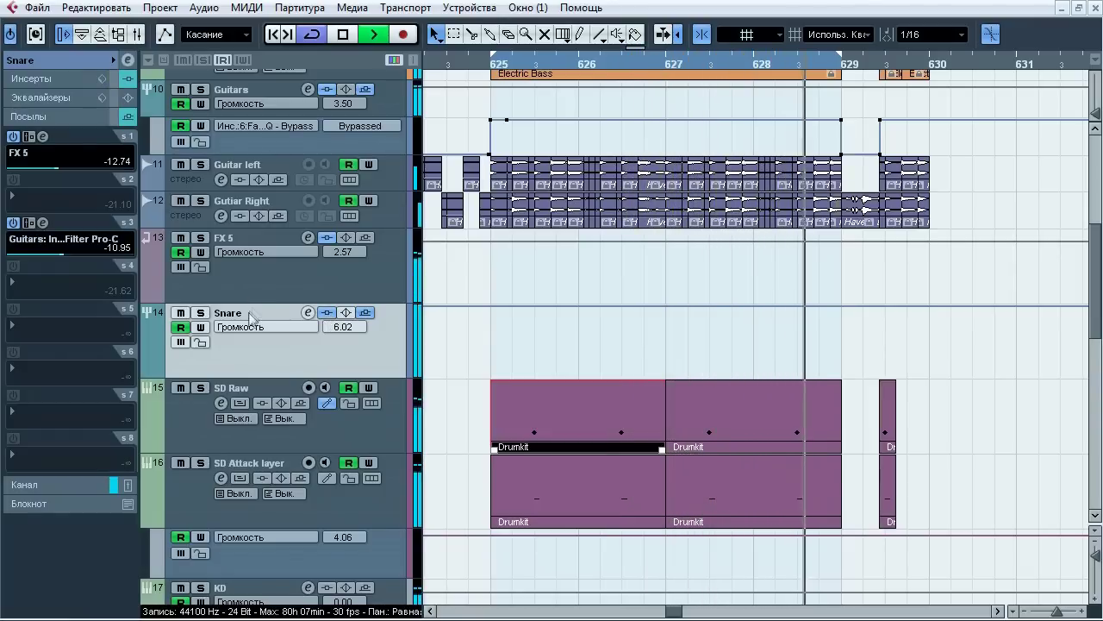
pyautogui.press('space')
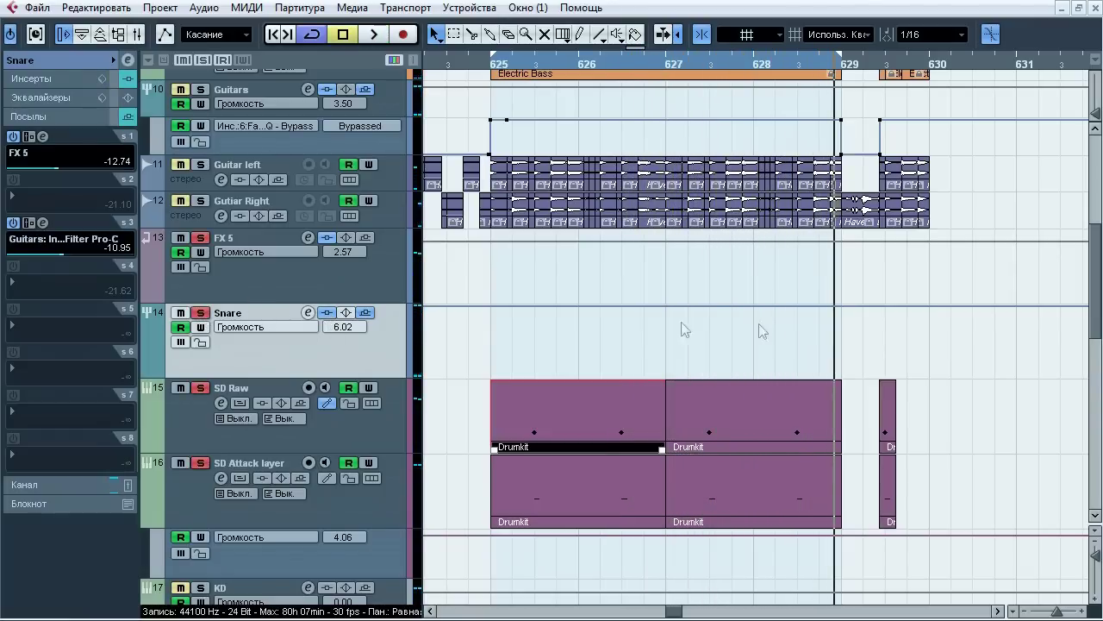
# Step: Open the iZotope Ozone 5 Dynamics in the Master group's fifth insert slot and move its window clear of the track controls
pyautogui.scroll(5, 1095, 316)
pyautogui.click(259, 96)
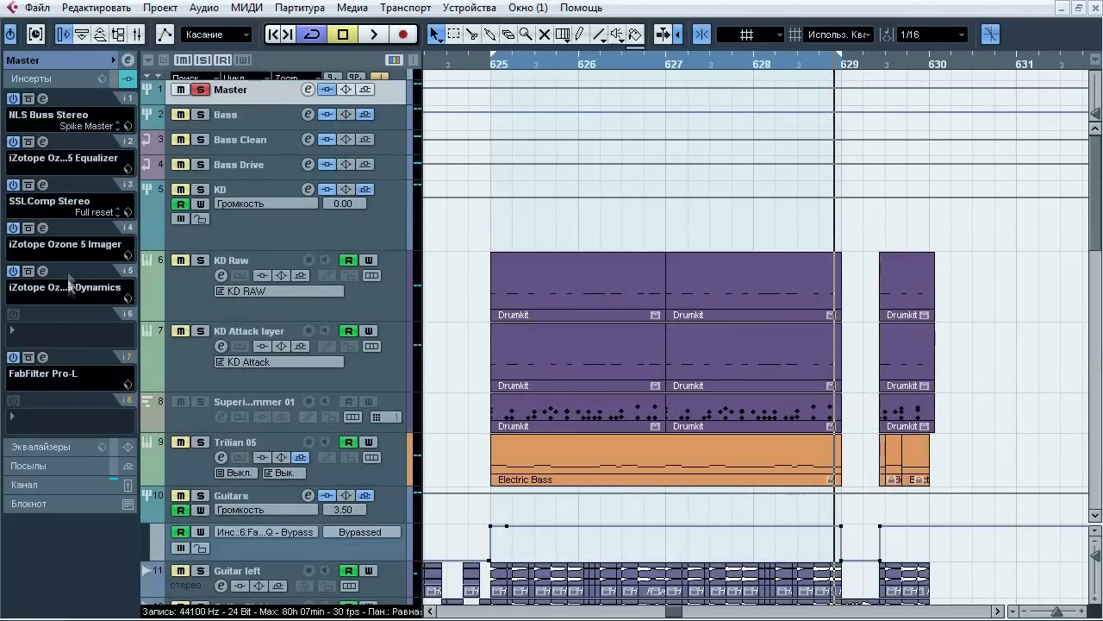
pyautogui.click(43, 272)
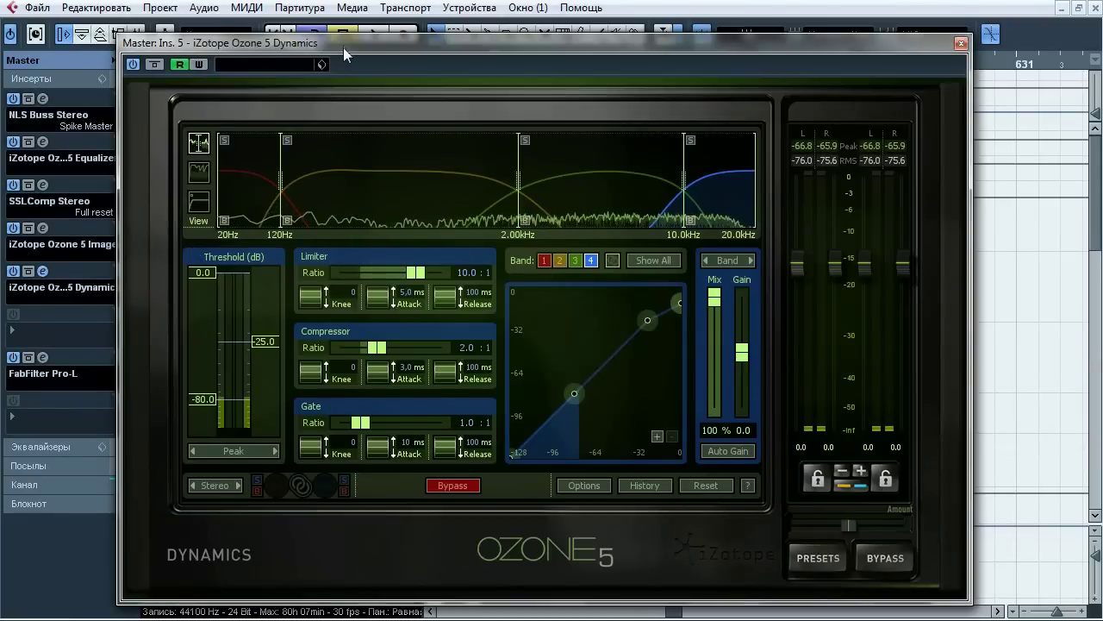
pyautogui.moveTo(343, 48); pyautogui.dragTo(554, 41)
# Step: Review the settings of all four frequency bands in Ozone 5 Dynamics one after another while the mix plays
pyautogui.click(198, 97)
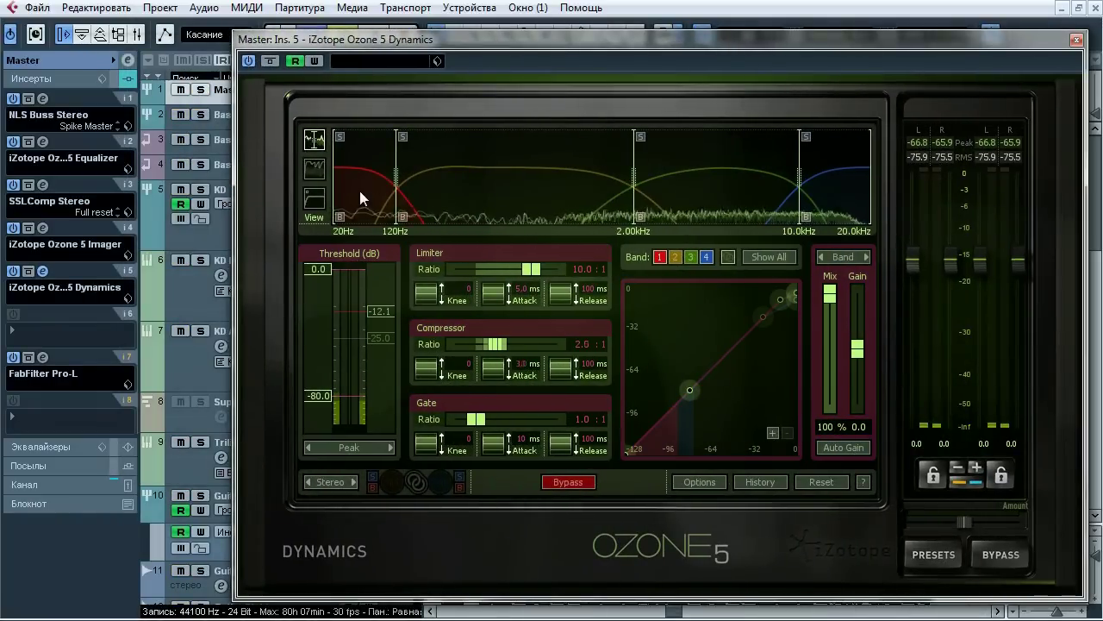
pyautogui.click(359, 191)
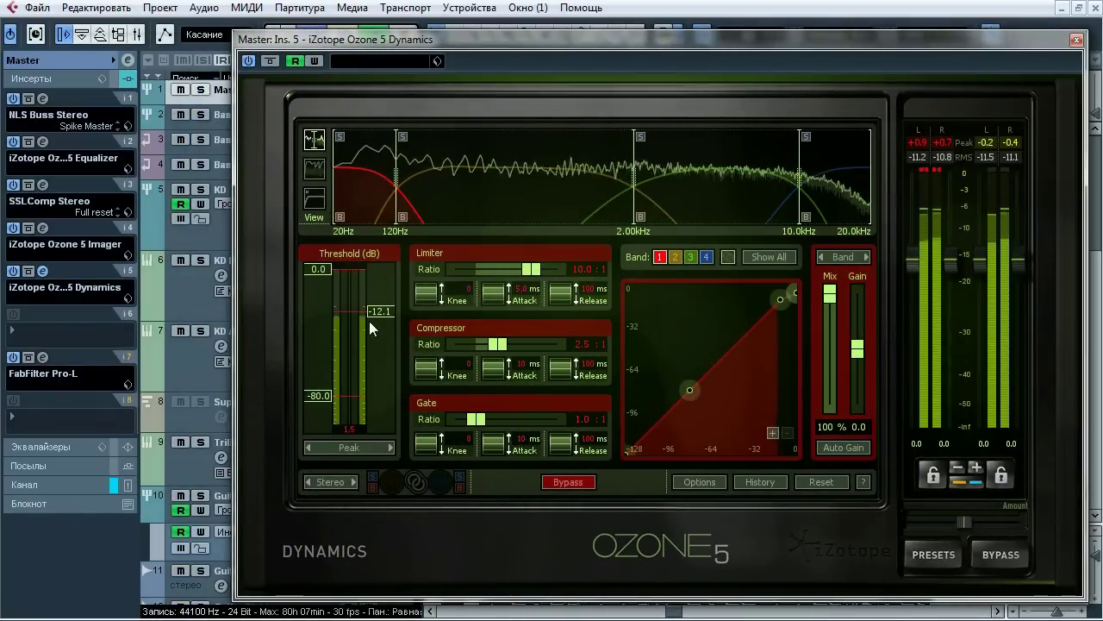
pyautogui.click(457, 205)
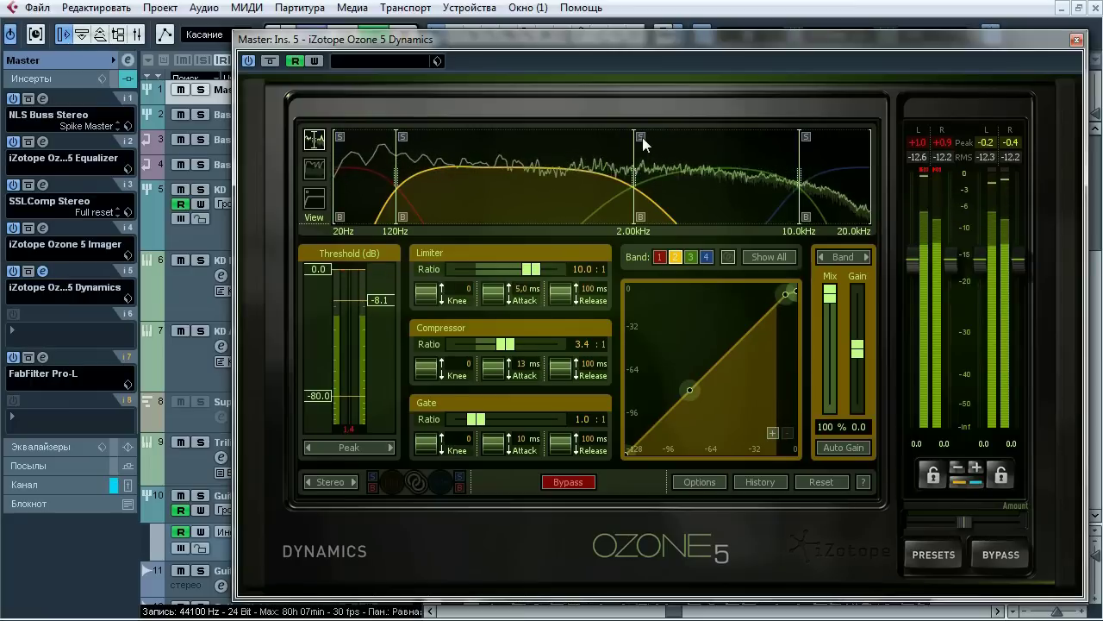
pyautogui.click(674, 182)
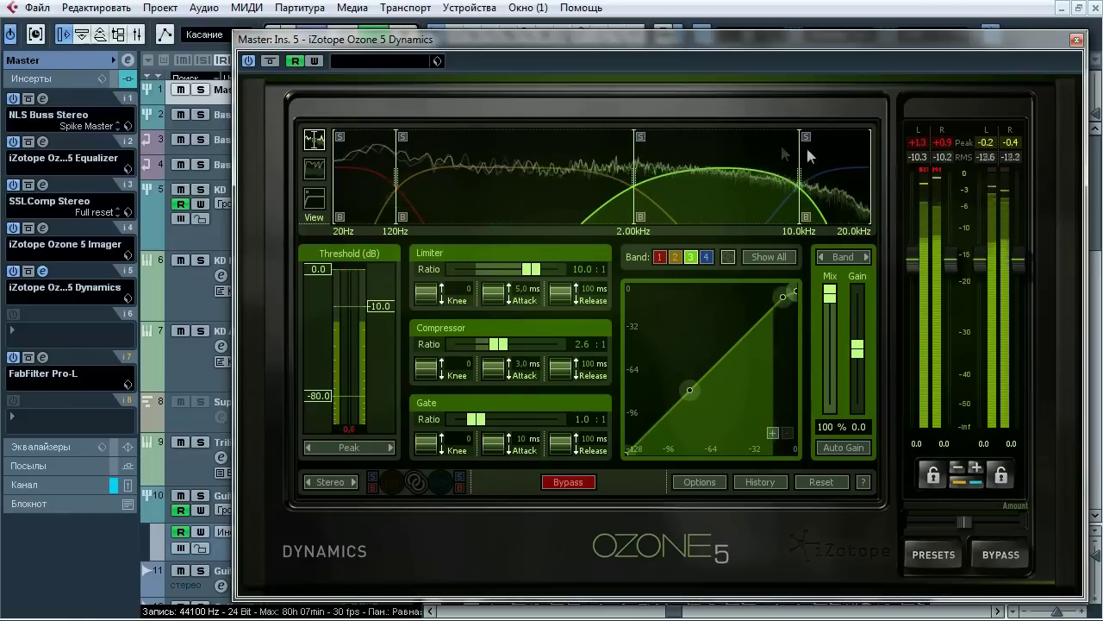
pyautogui.click(837, 190)
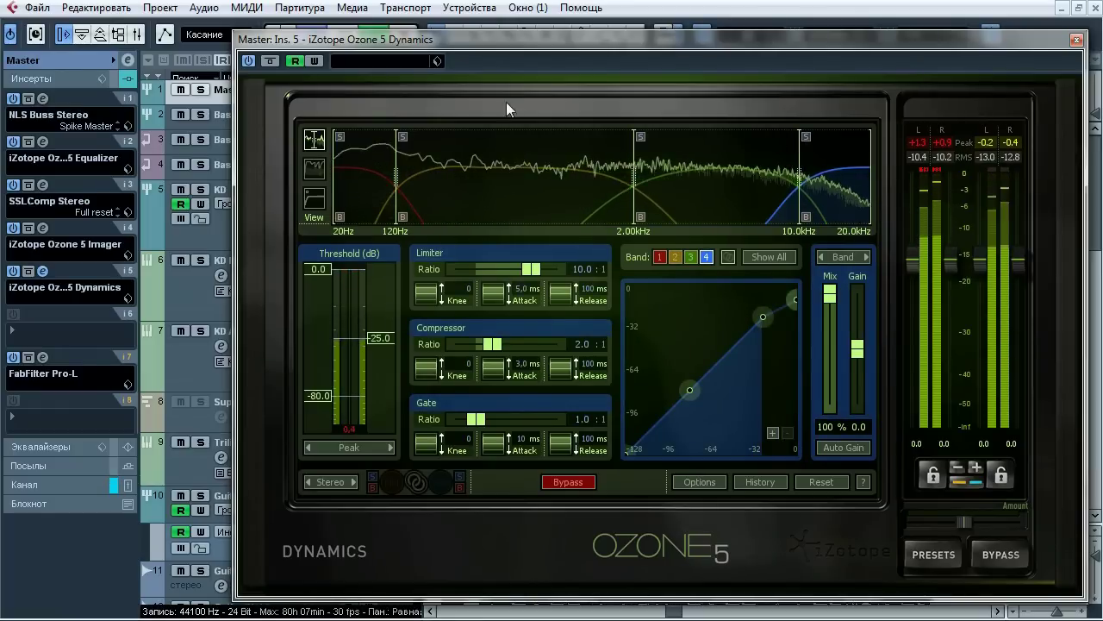
# Step: Compare the Master's Ozone 5 Dynamics bypassed and active, leaving it active, and stop playback and close its window
pyautogui.click(274, 62)
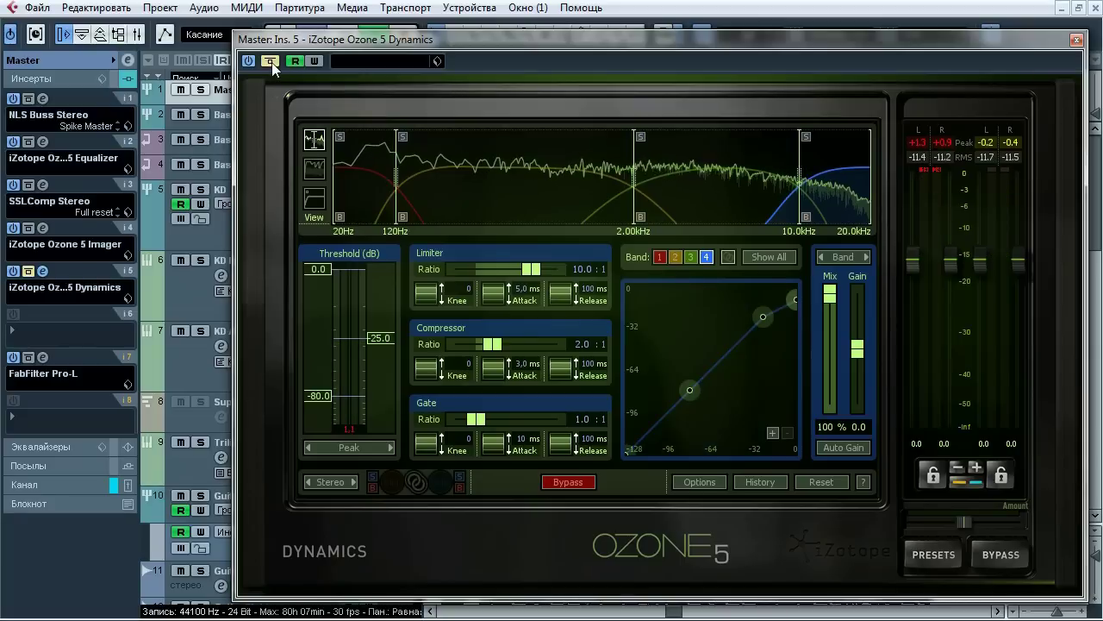
pyautogui.click(271, 62)
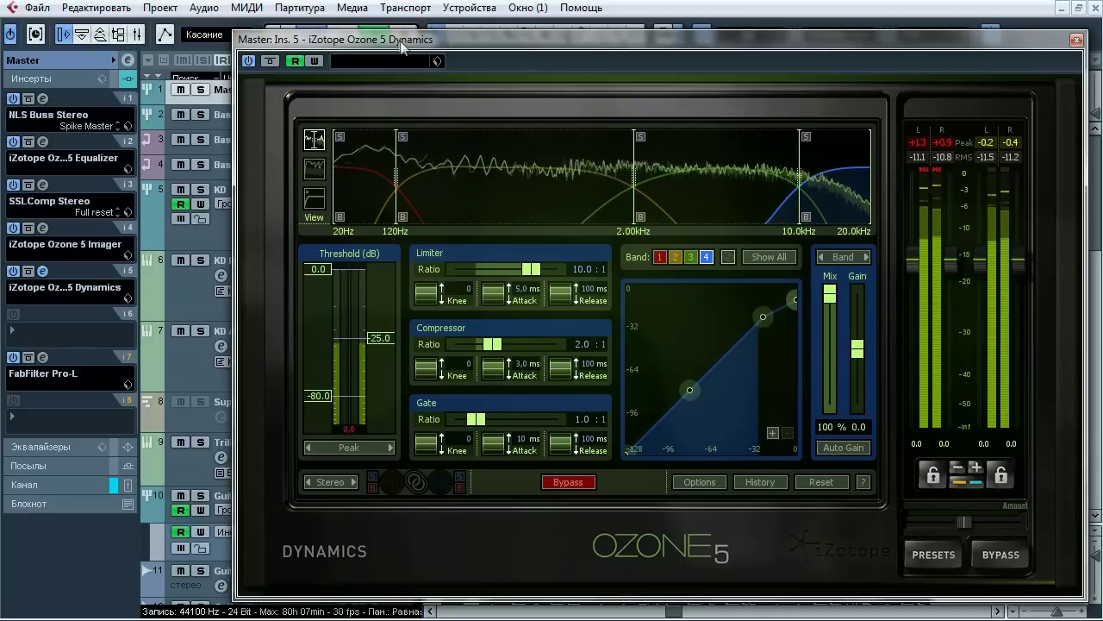
pyautogui.moveTo(388, 50); pyautogui.dragTo(310, 65)
pyautogui.press('space')
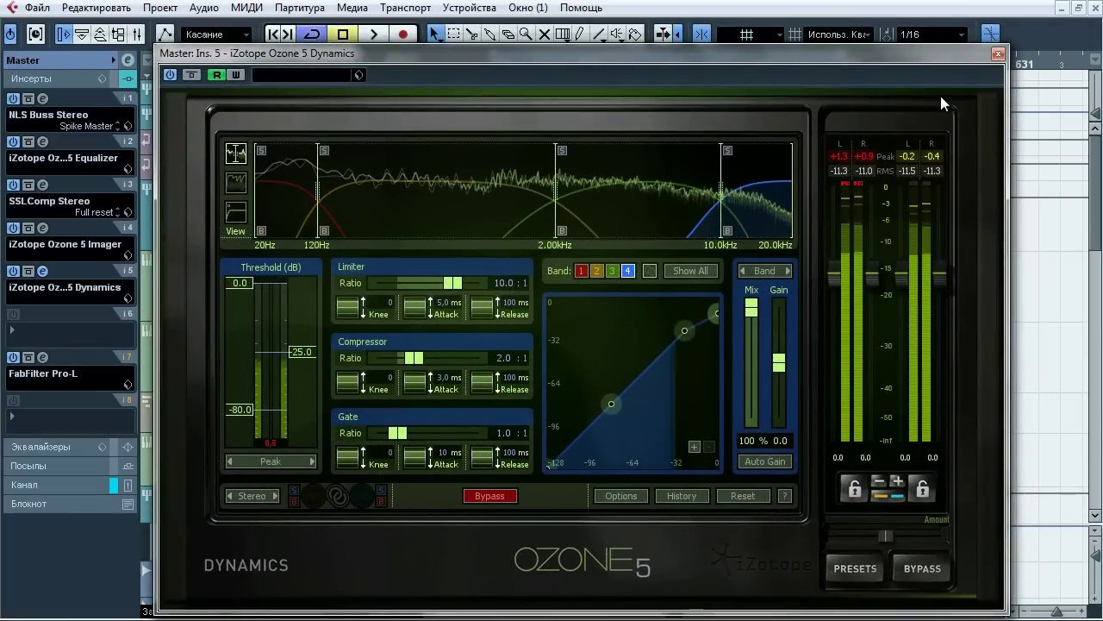
pyautogui.click(997, 54)
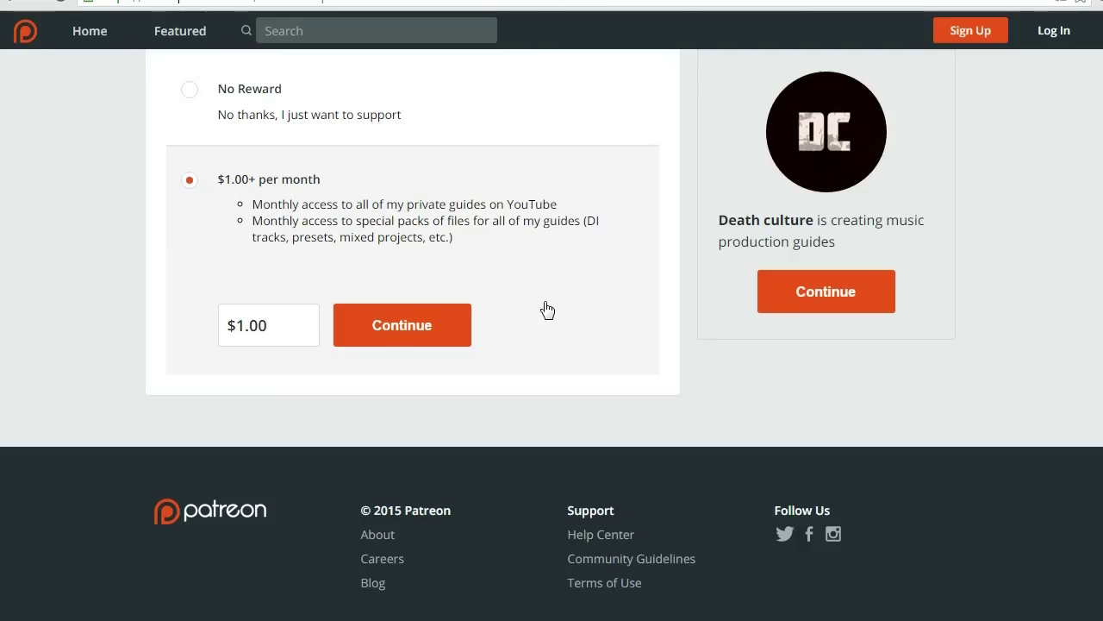
# Step: On the Death culture Patreon page, continue with the $1.00+ per month reward at $1.00
pyautogui.scroll(2, 715, 417)
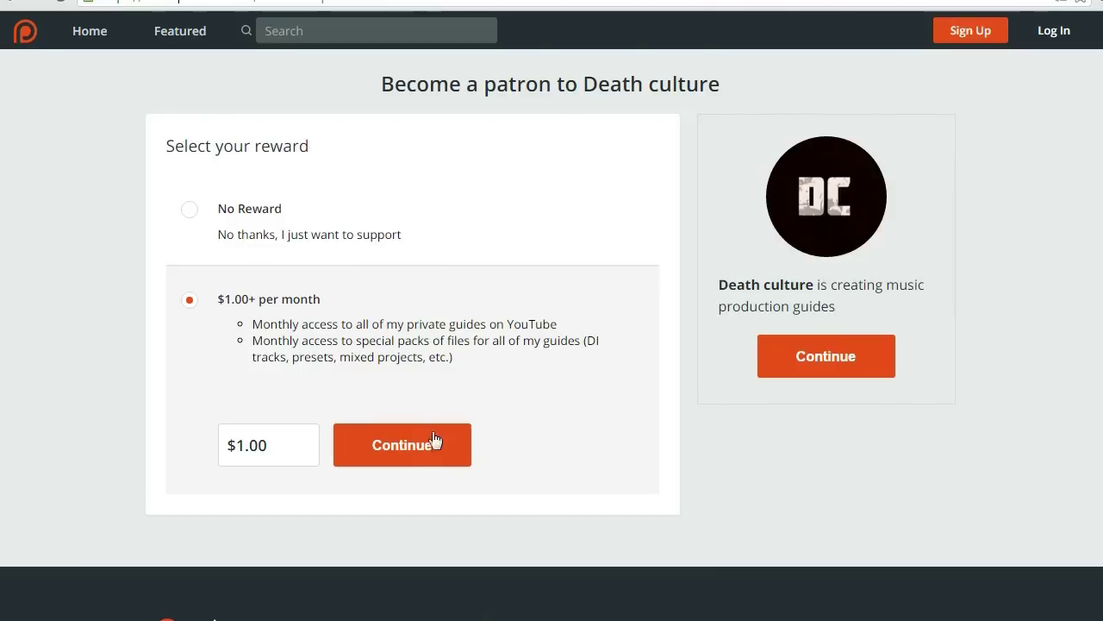
pyautogui.click(413, 453)
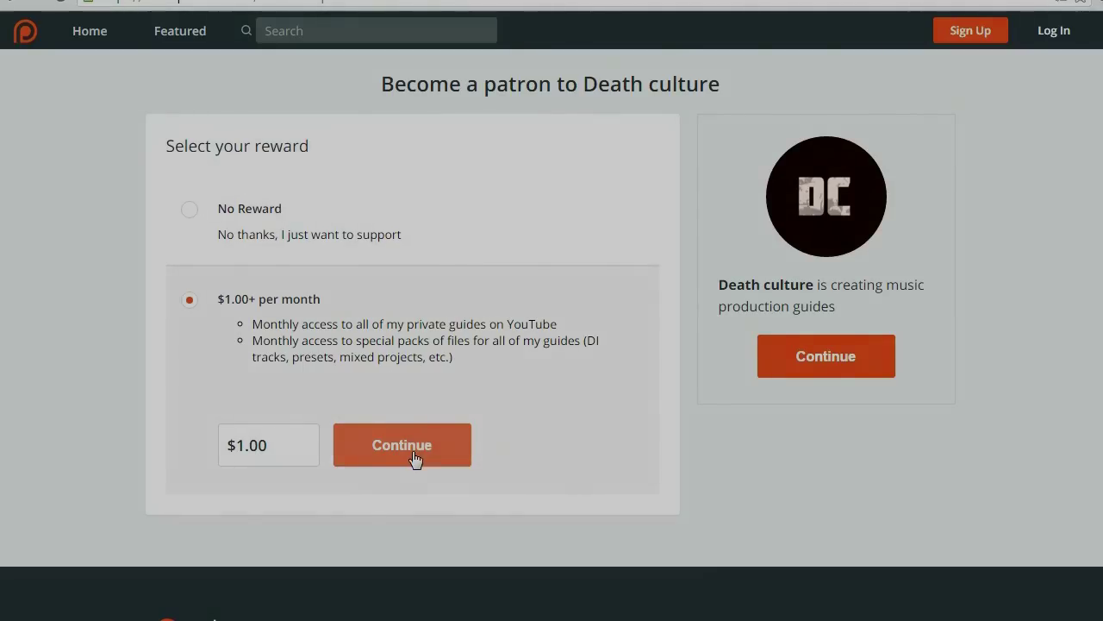